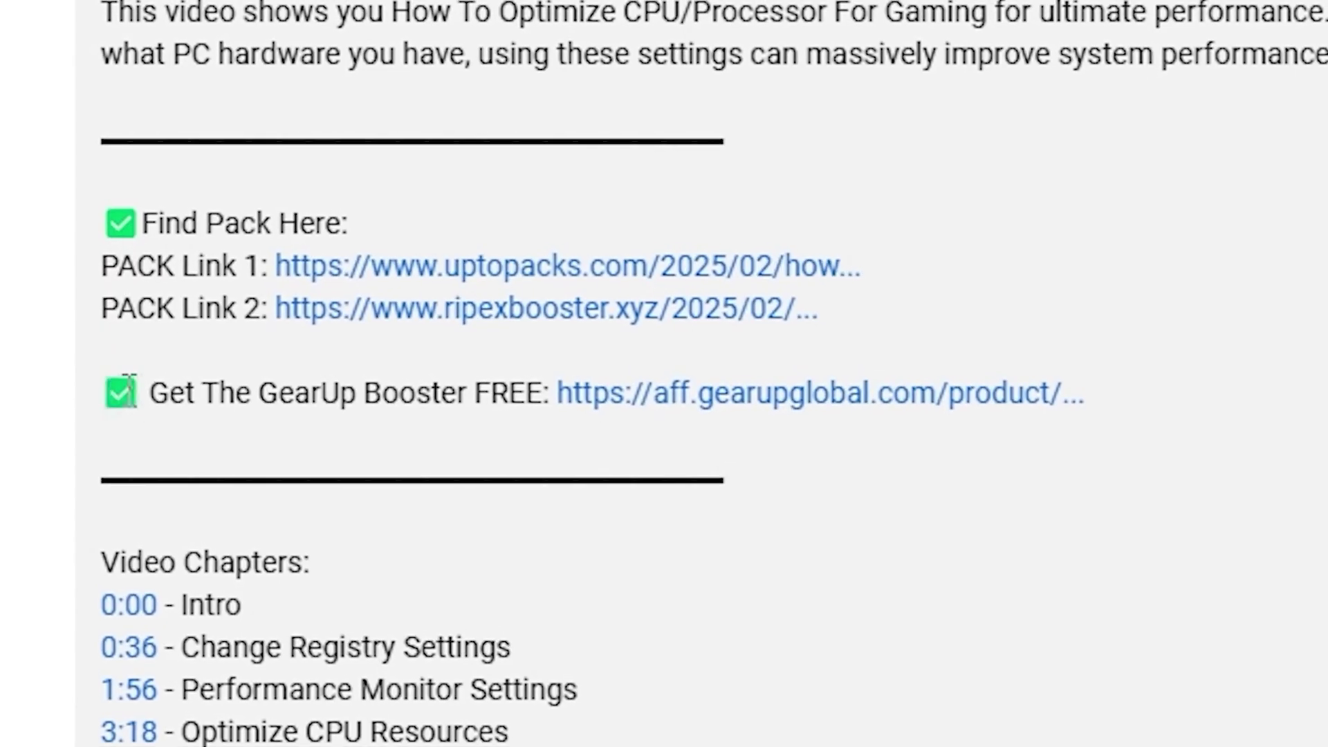
Launch Registry Editor with administrator rights from a 'reg' search and approve the prompt.
{"action": "left_click_drag", "start_coordinate": [104, 388], "coordinate": [1105, 415]}
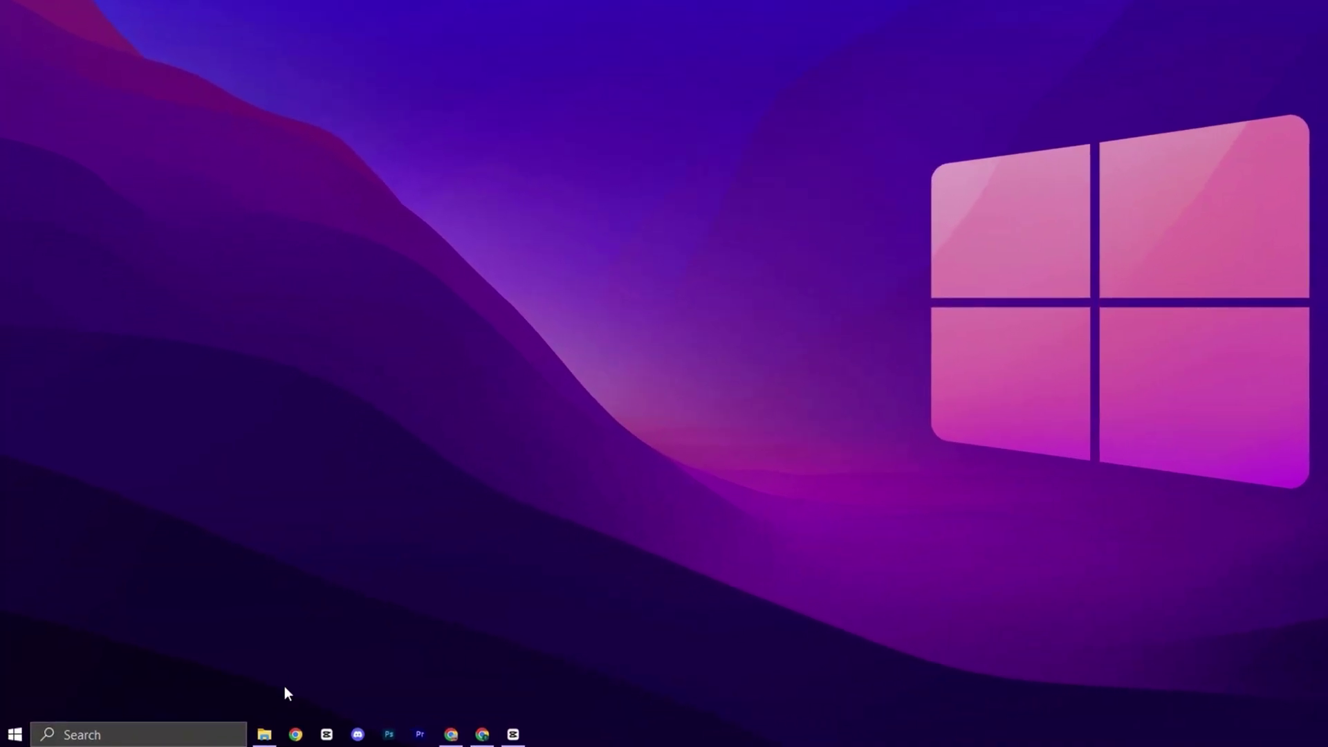
{"action": "left_click", "coordinate": [149, 734]}
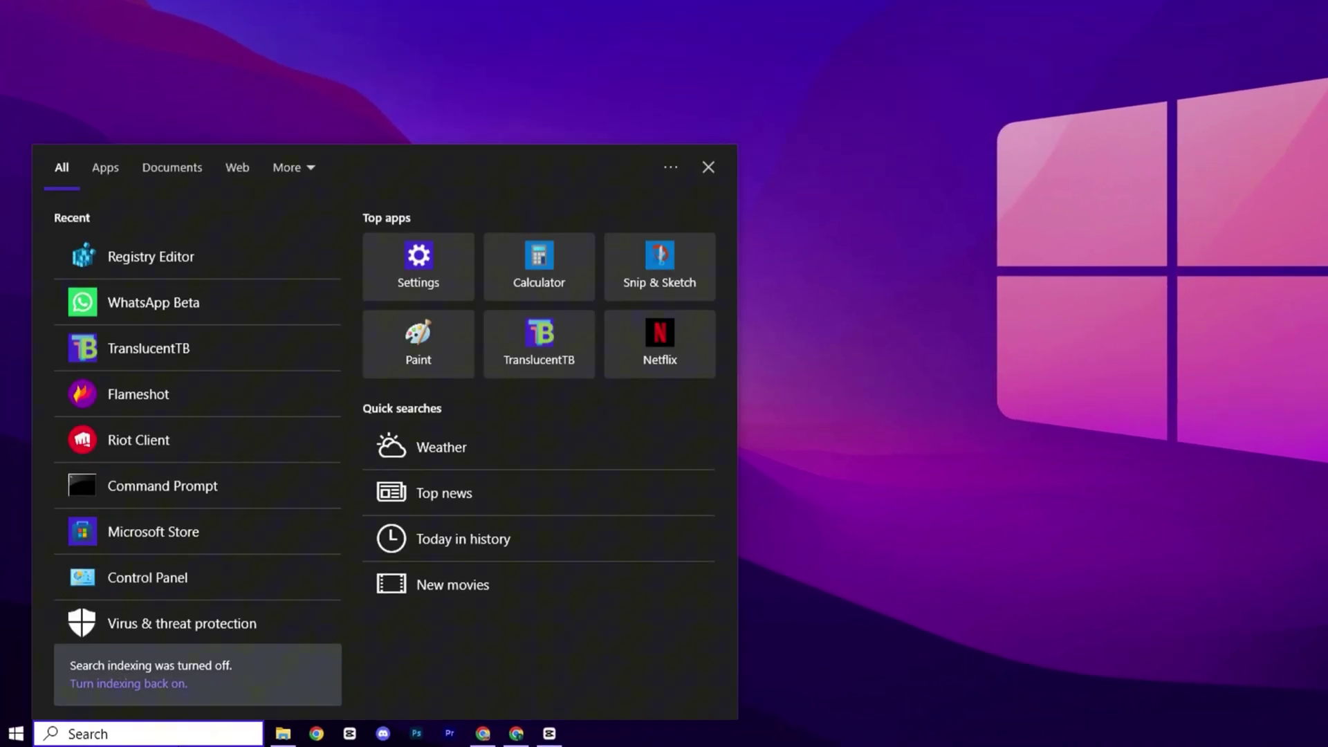
{"action": "type", "text": "reg"}
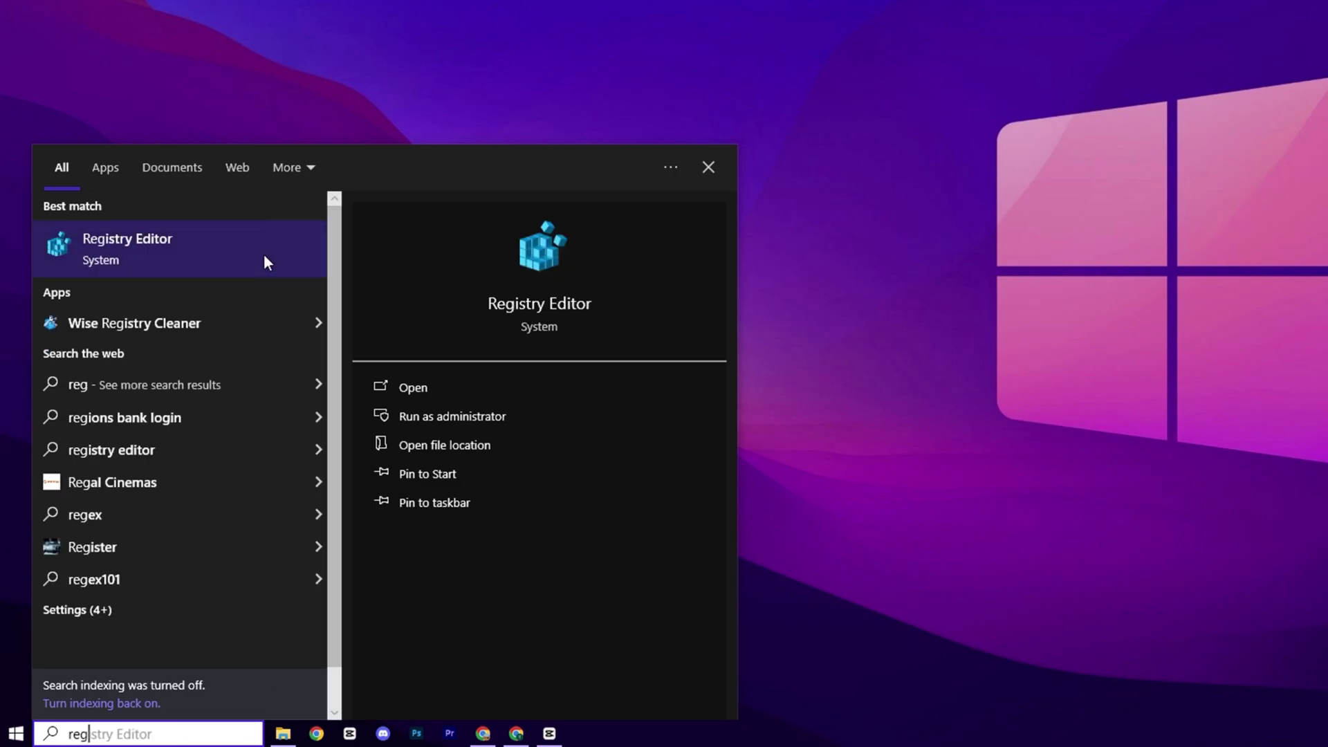
{"action": "right_click", "coordinate": [265, 256]}
{"action": "left_click", "coordinate": [312, 269]}
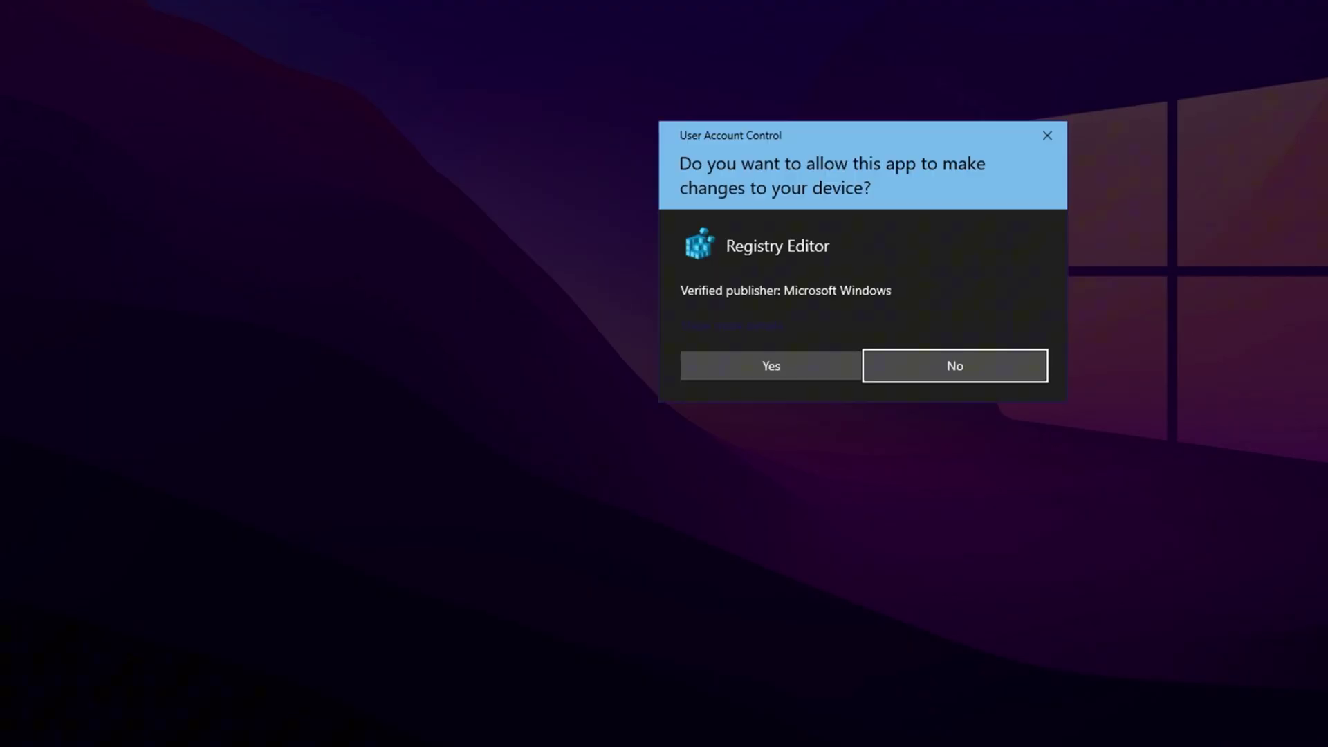
{"action": "left_click", "coordinate": [744, 366]}
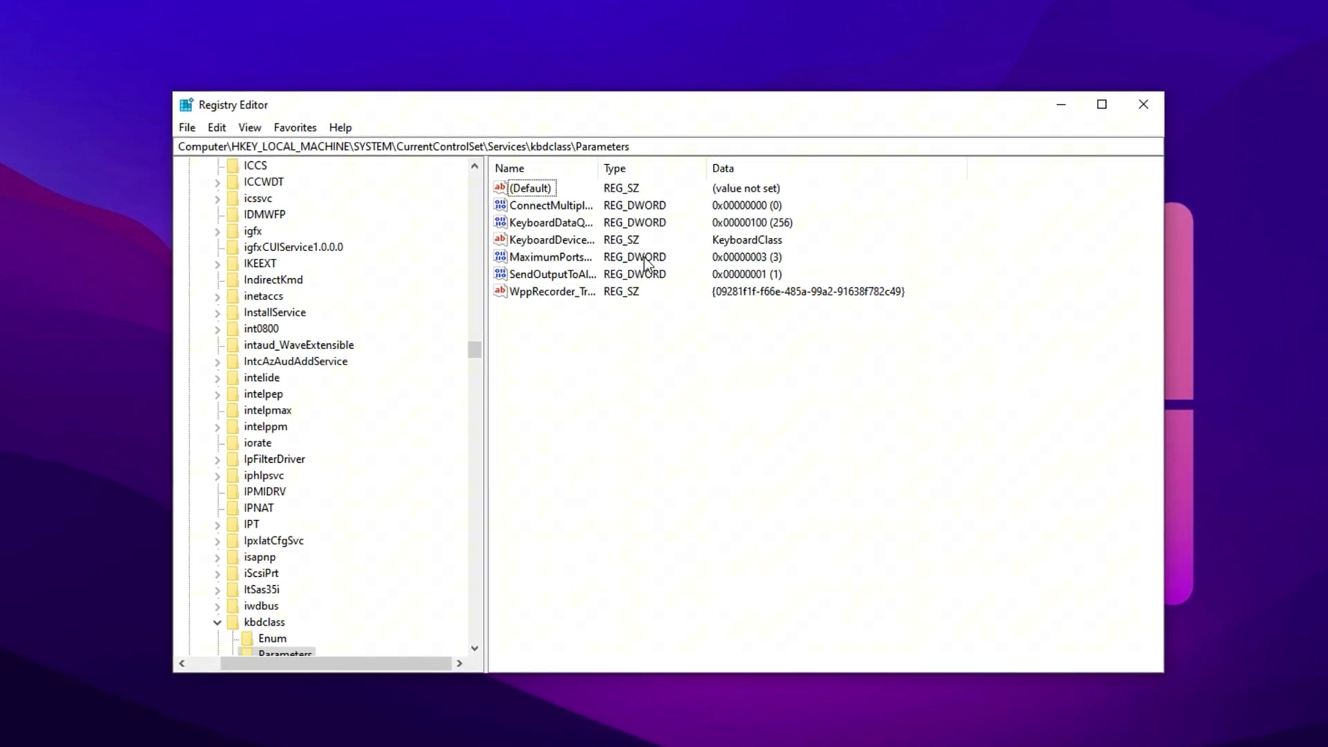
Select the KeyboardDataQueueSize value in the kbdclass Parameters key, adding no new values.
{"action": "left_click_drag", "start_coordinate": [673, 143], "coordinate": [177, 144]}
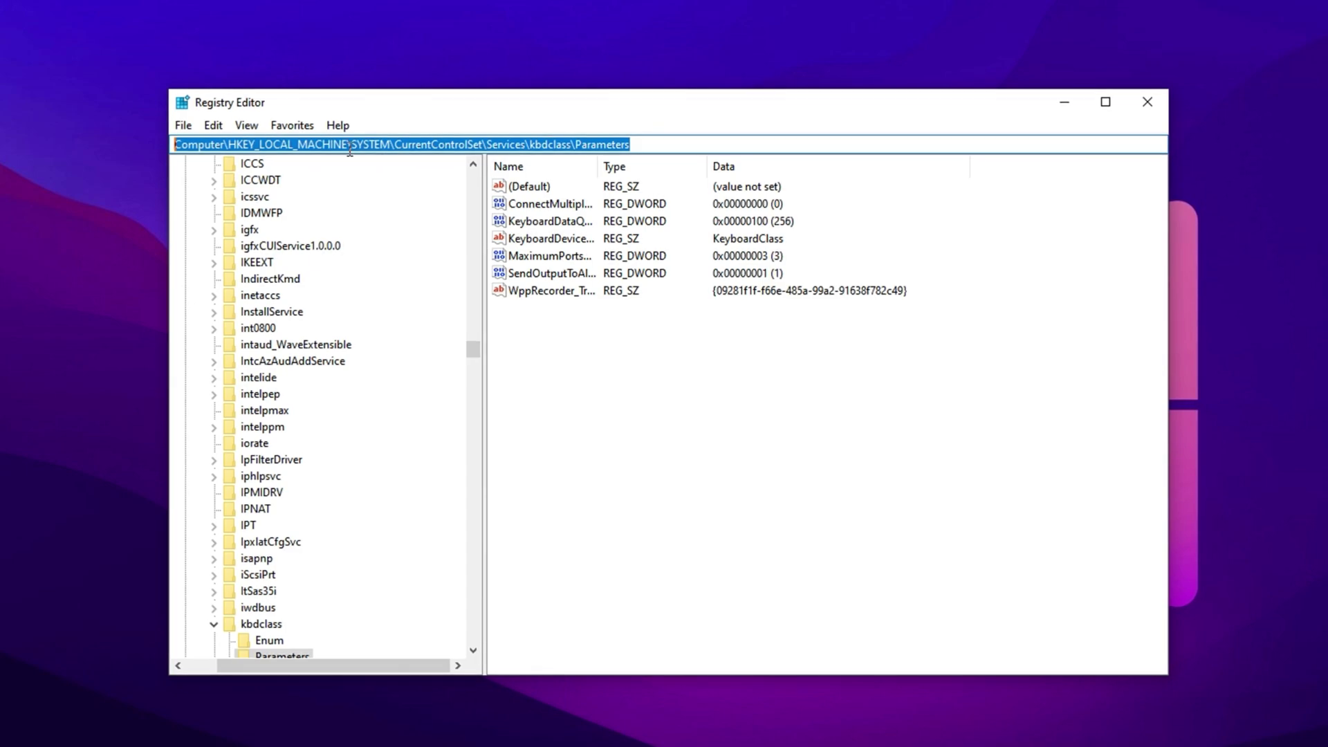
{"action": "left_click", "coordinate": [557, 354]}
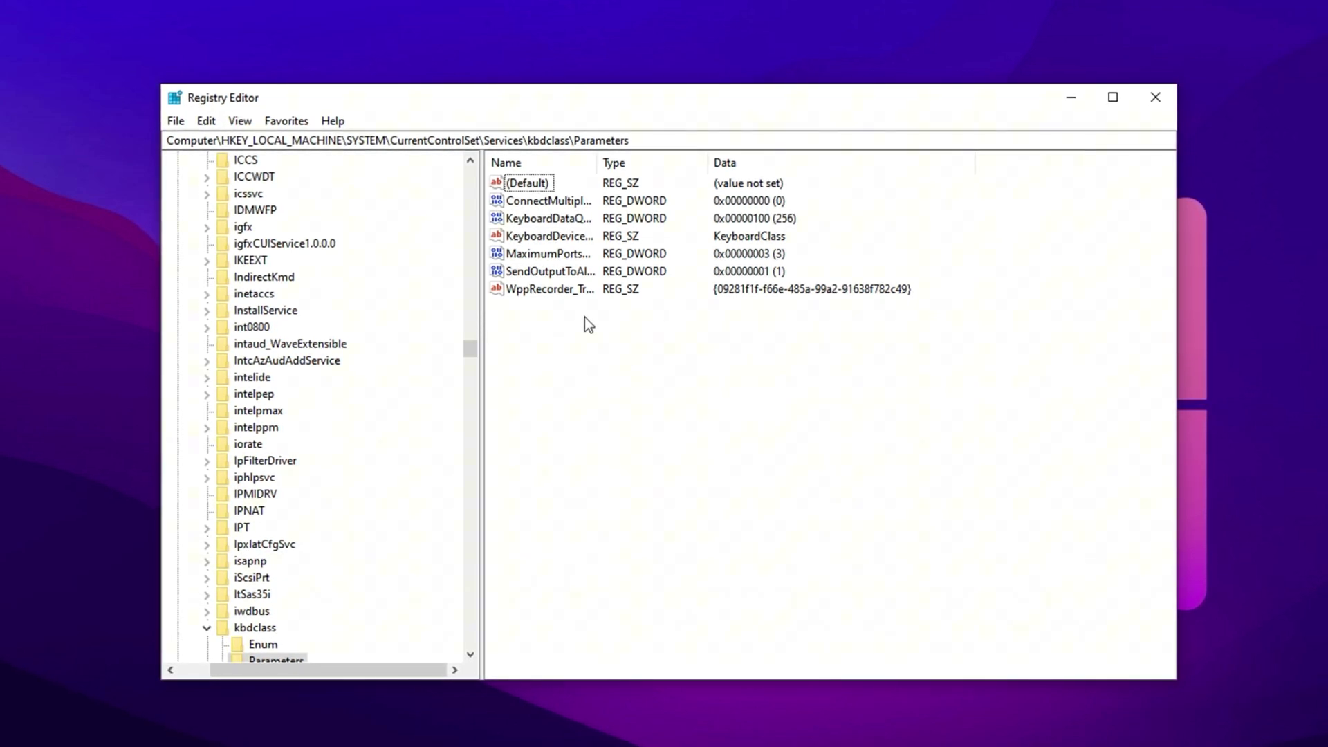
{"action": "left_click", "coordinate": [550, 224]}
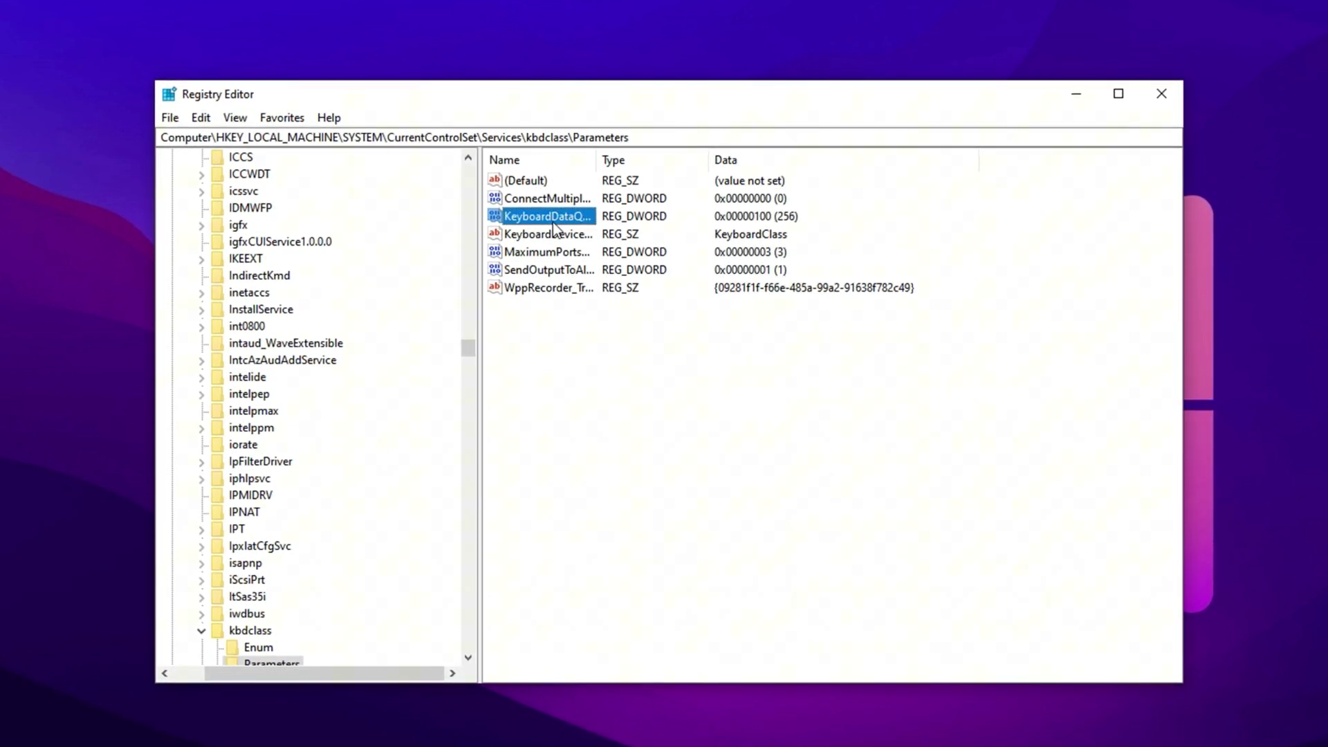
{"action": "right_click", "coordinate": [540, 342]}
{"action": "mouse_move", "coordinate": [583, 351]}
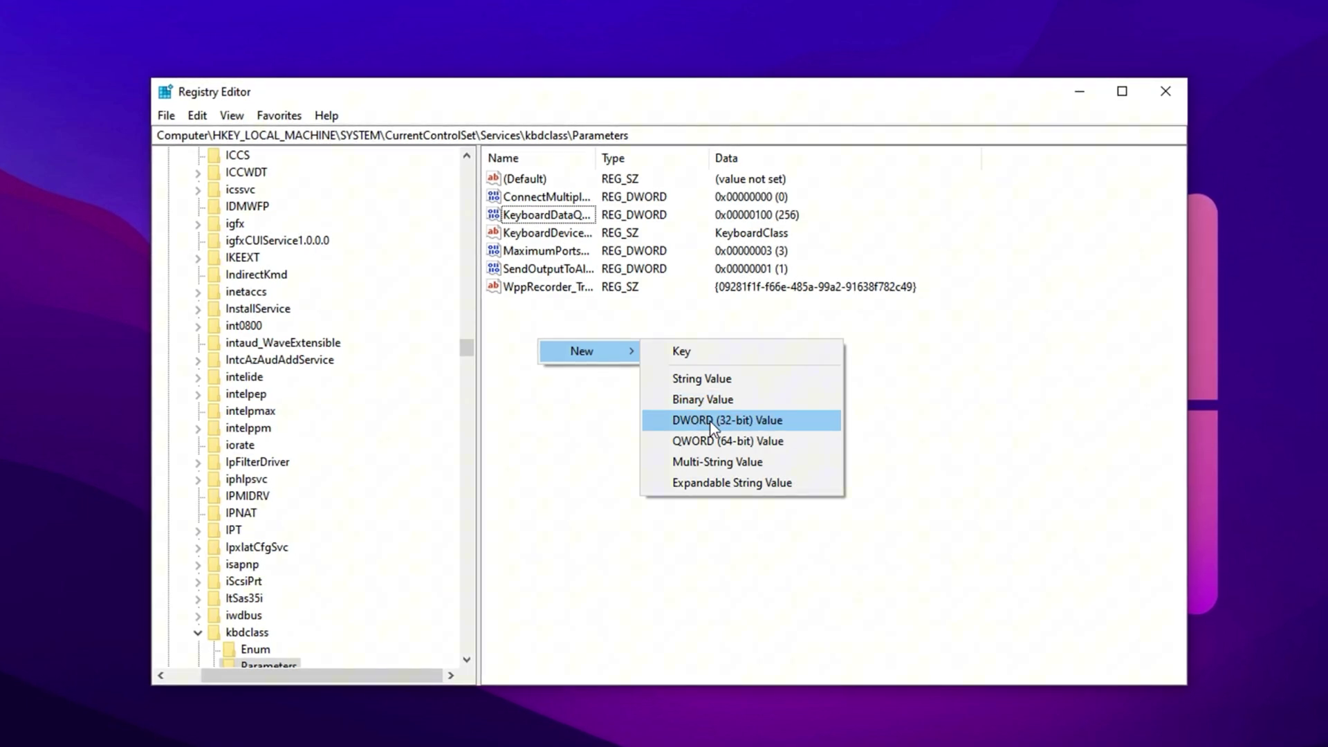
{"action": "left_click", "coordinate": [569, 408]}
{"action": "left_click", "coordinate": [548, 216]}
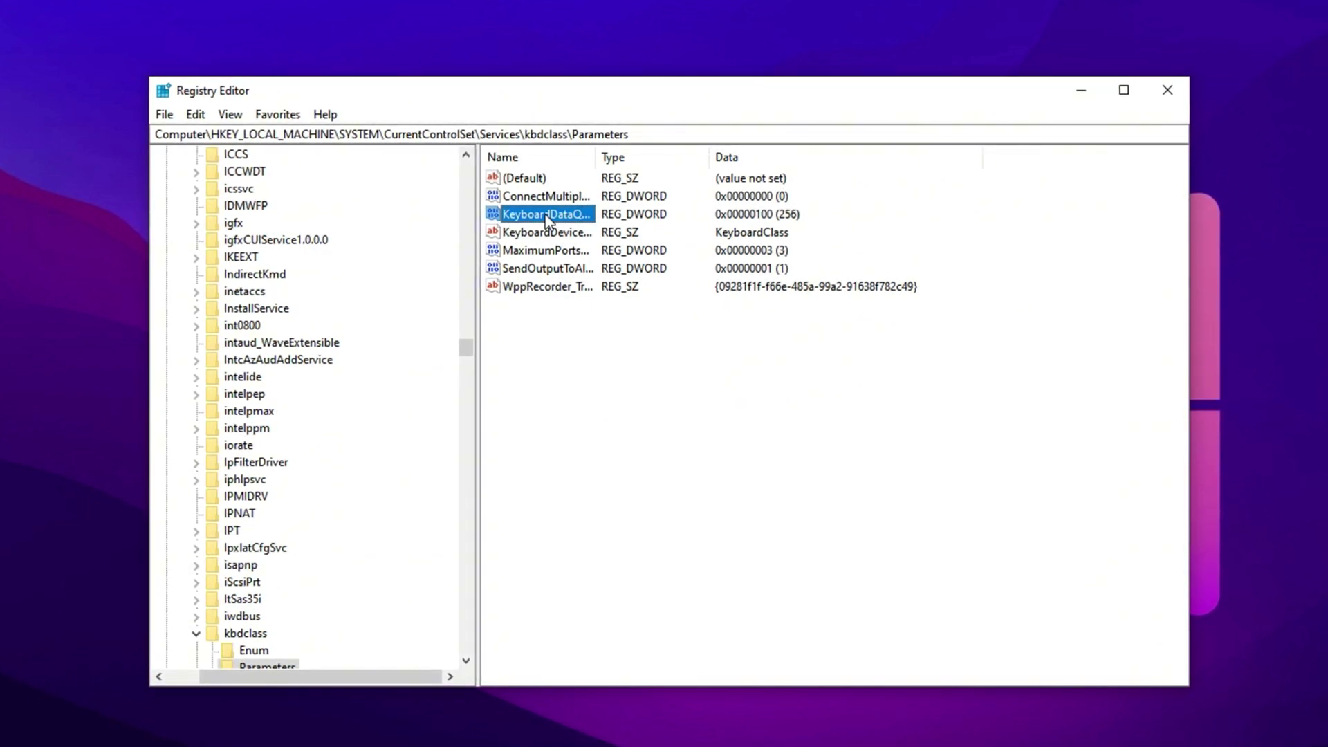
Change KeyboardDataQueueSize value data to hexadecimal 65 and save it.
{"action": "double_click", "coordinate": [547, 216]}
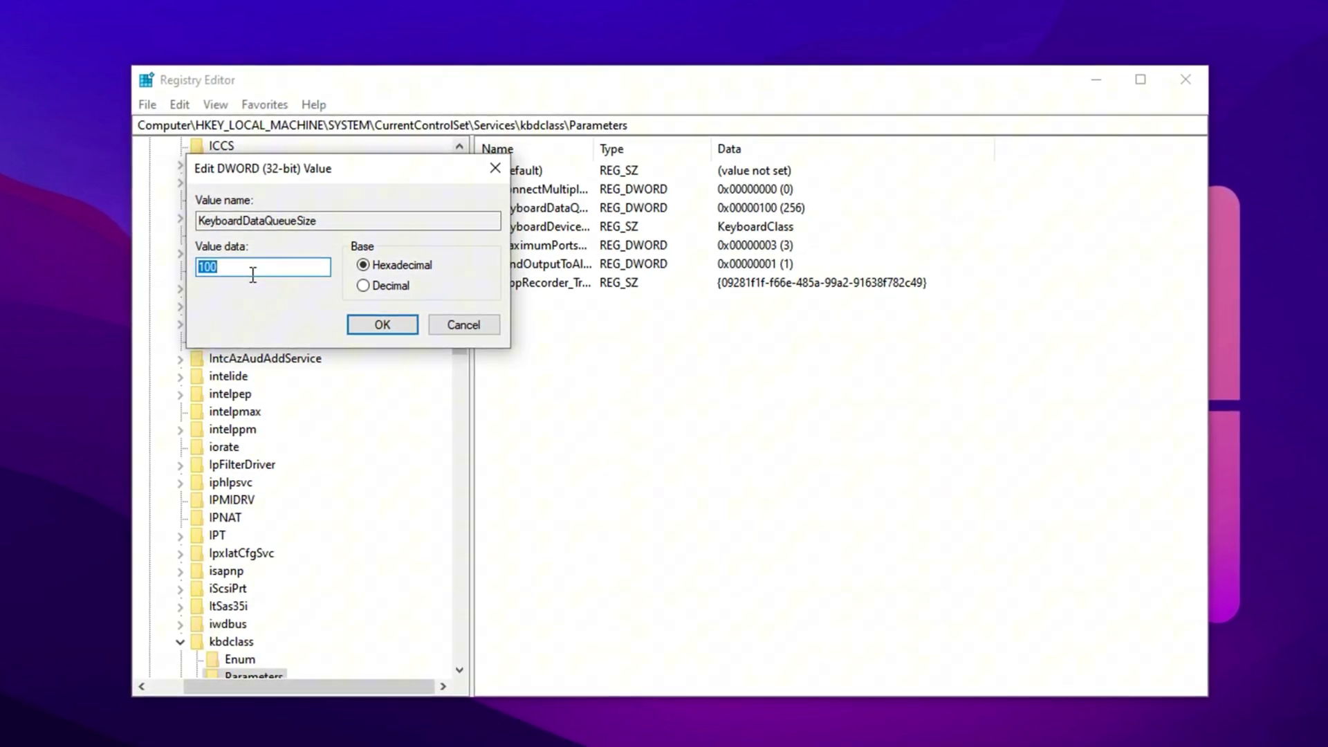
{"action": "type", "text": "65"}
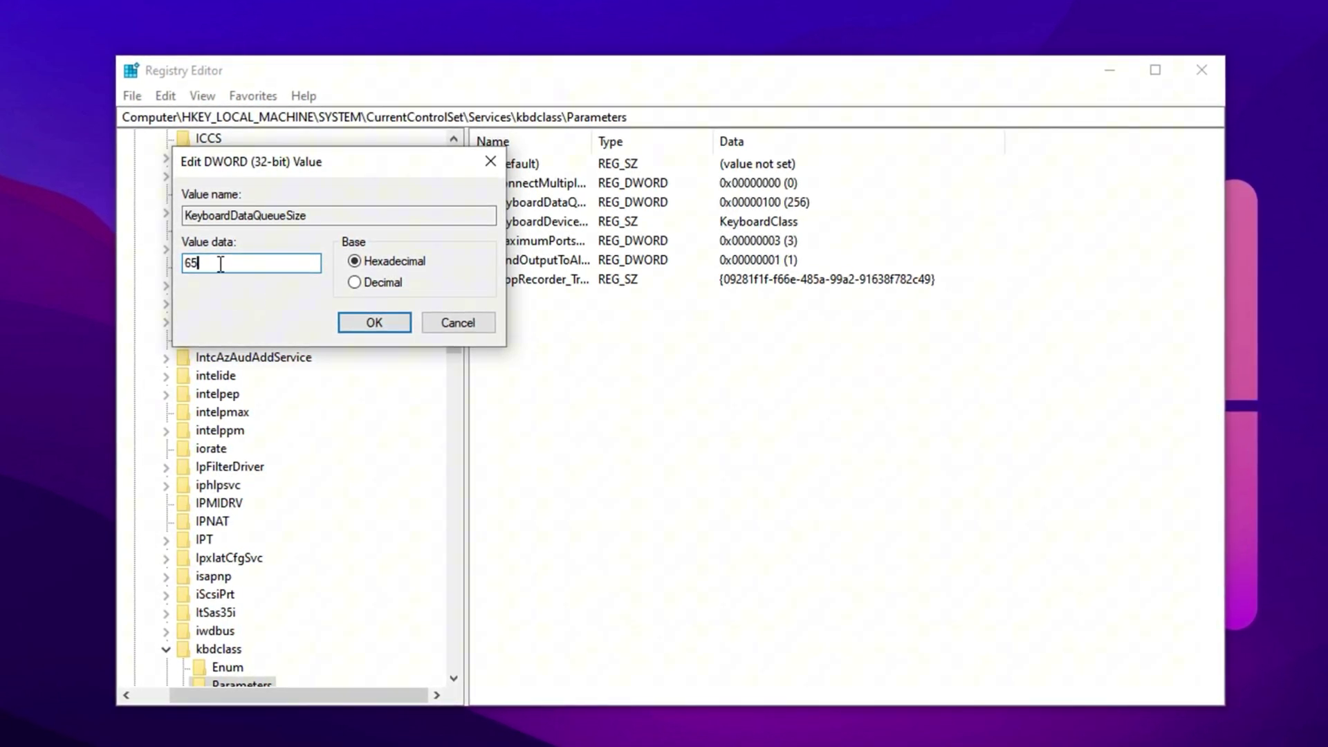
{"action": "left_click_drag", "start_coordinate": [216, 262], "coordinate": [177, 260]}
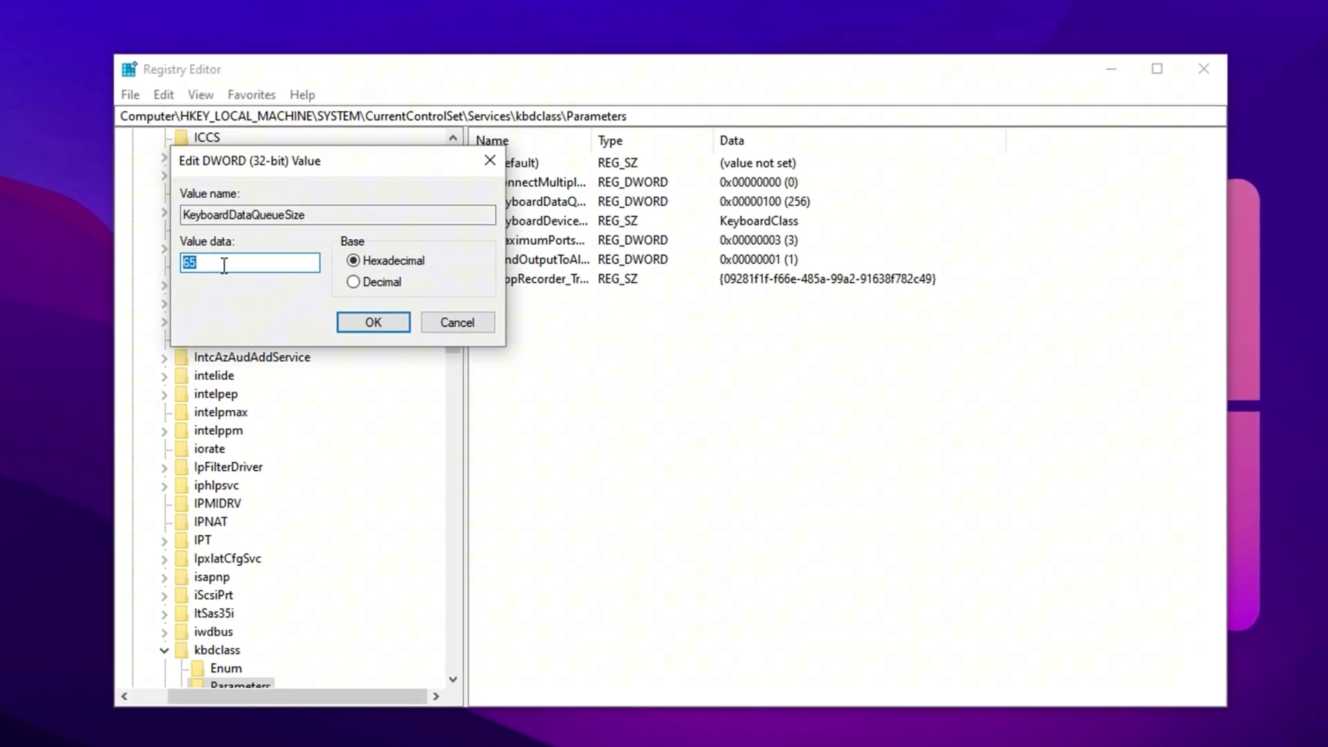
{"action": "type", "text": "99"}
{"action": "key", "text": "BackSpace"}
{"action": "key", "text": "BackSpace"}
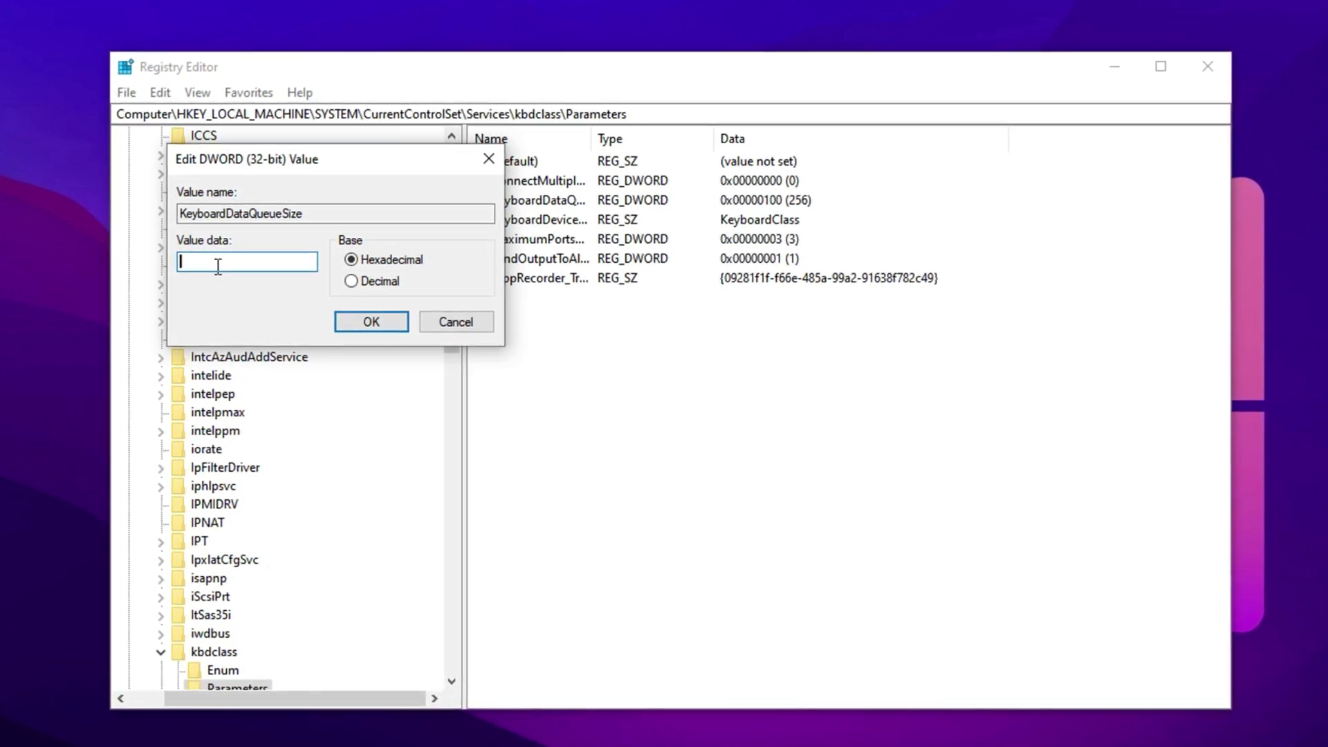
{"action": "type", "text": "90"}
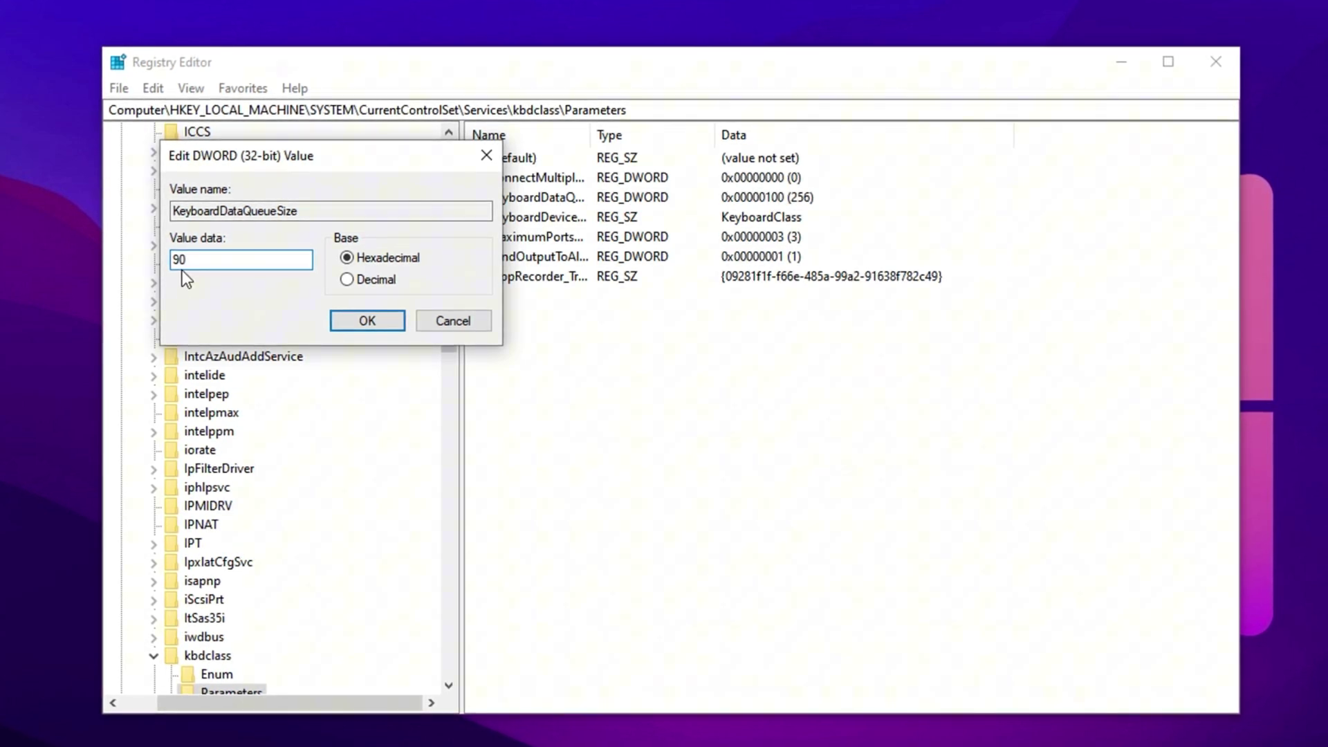
{"action": "left_click_drag", "start_coordinate": [188, 259], "coordinate": [172, 256]}
{"action": "type", "text": "65"}
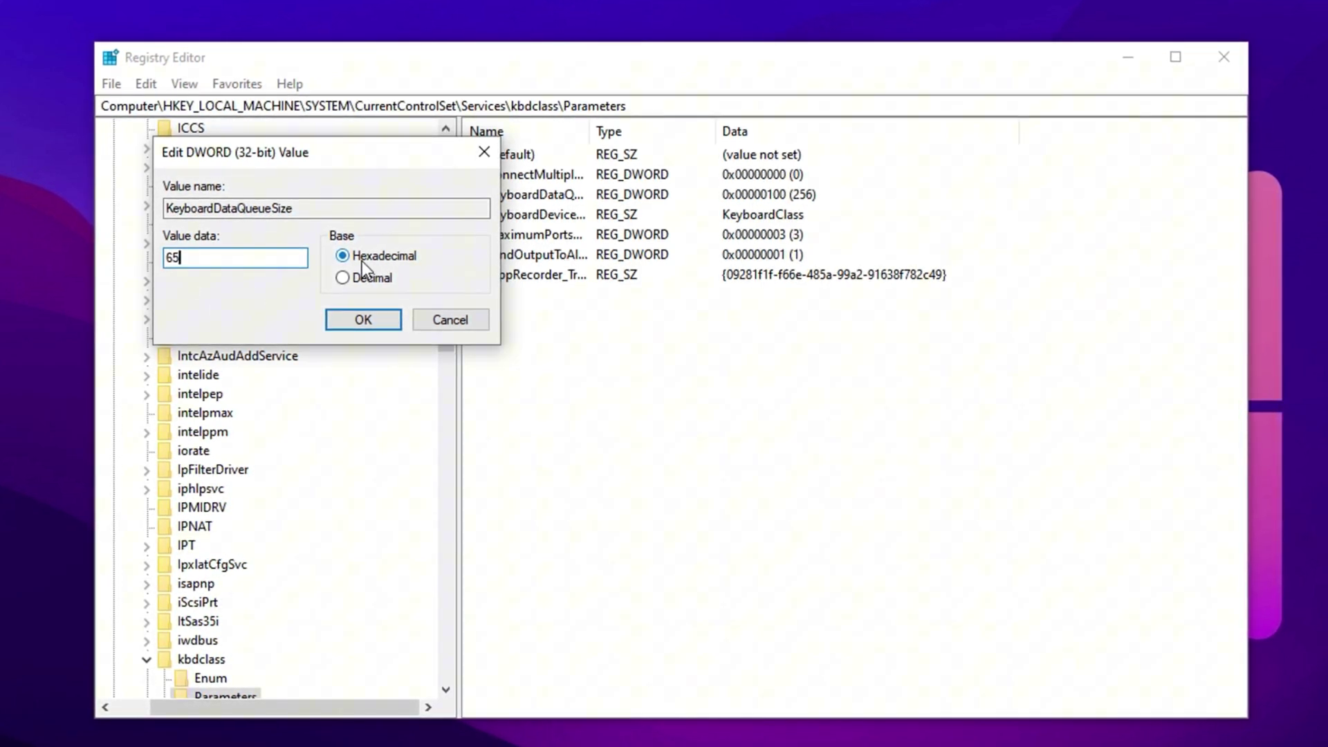
{"action": "left_click", "coordinate": [354, 320]}
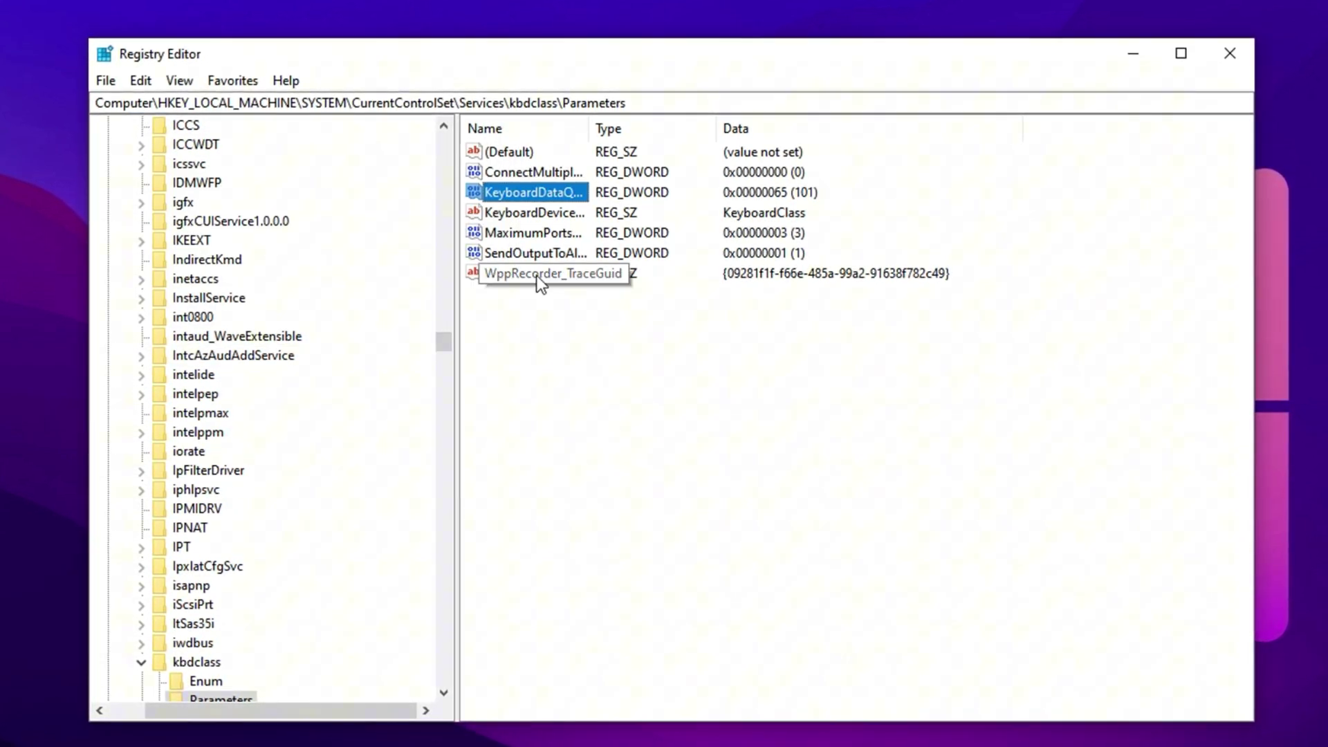
Navigate to the mouclass\Parameters key by pasting its path into the address bar.
{"action": "left_click", "coordinate": [534, 321]}
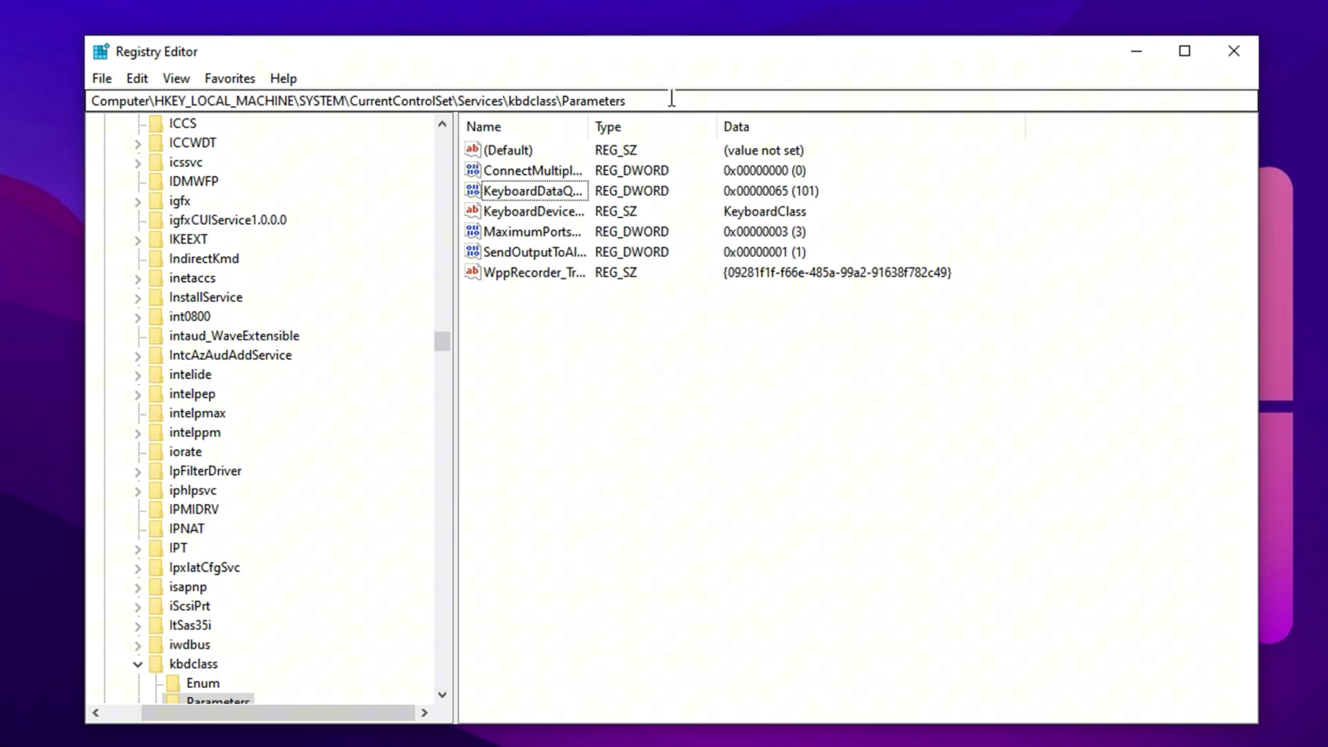
{"action": "left_click_drag", "start_coordinate": [669, 101], "coordinate": [107, 97]}
{"action": "type", "text": "HKEY_LOCAL_MACHINE\\SYSTEM\\CurrentControlSet\\Services\\Mouclass\\Parameters"}
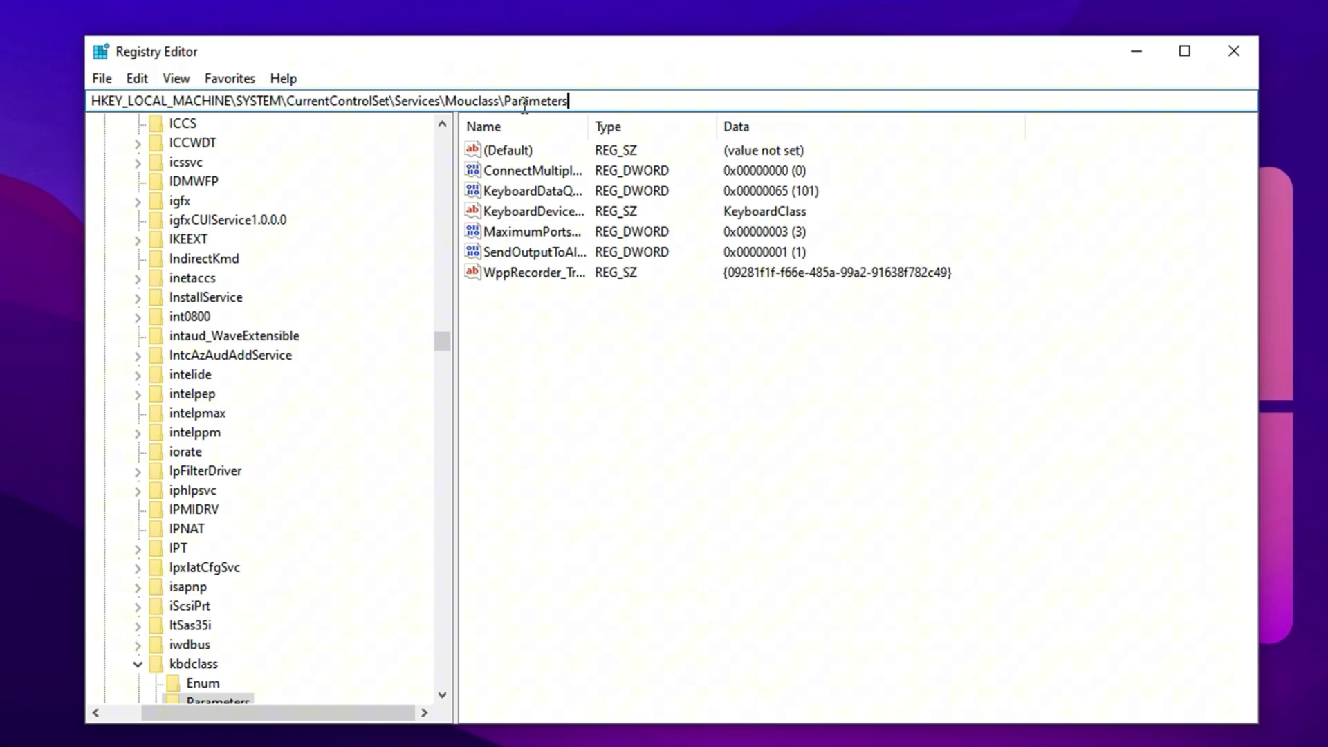
{"action": "key", "text": "Return"}
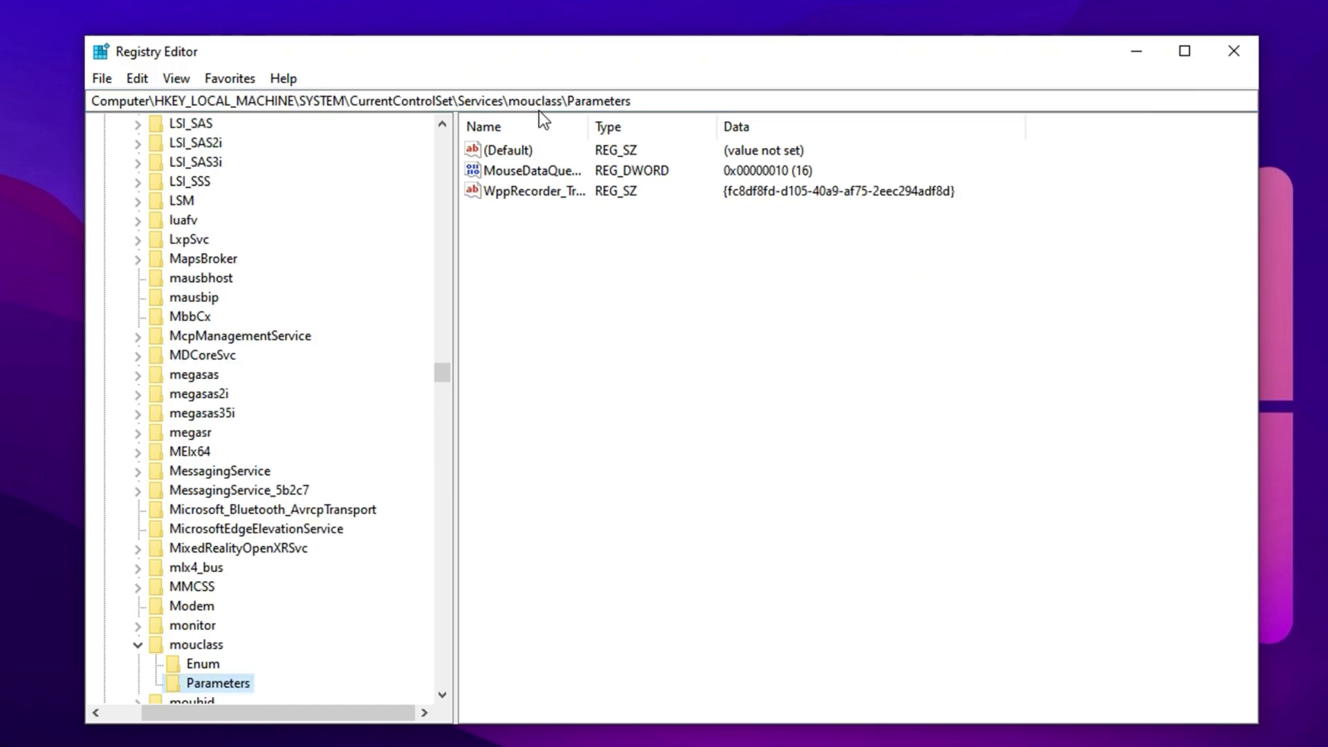
{"action": "left_click", "coordinate": [498, 221]}
{"action": "left_click", "coordinate": [534, 174]}
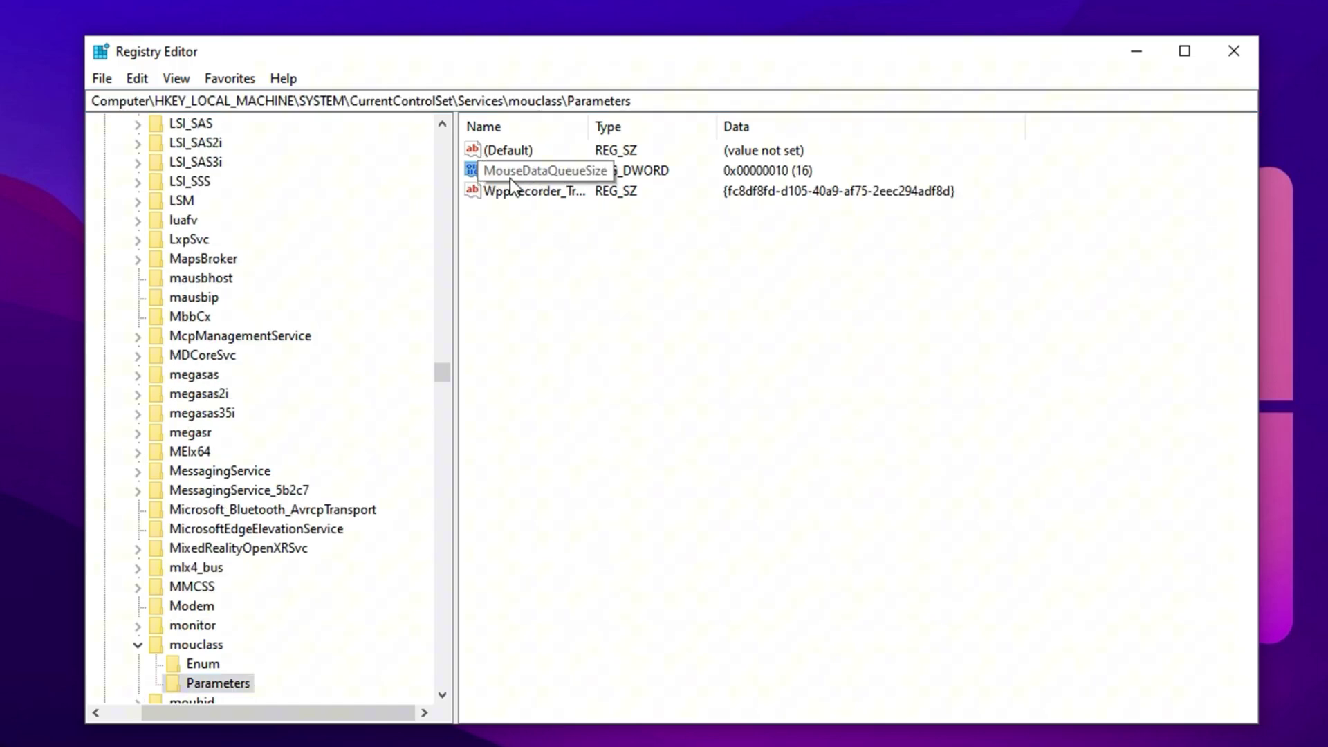
{"action": "right_click", "coordinate": [509, 248]}
{"action": "left_click", "coordinate": [560, 261]}
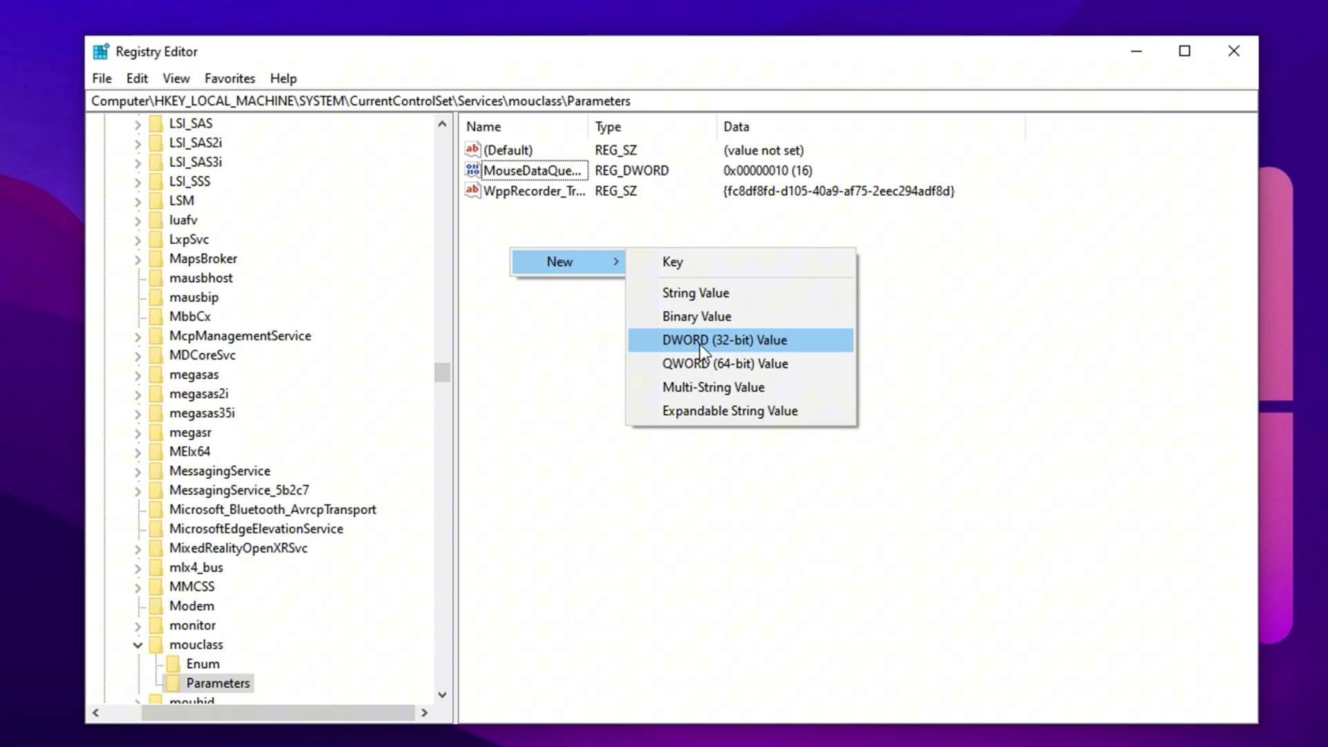
{"action": "left_click", "coordinate": [576, 332]}
{"action": "left_click", "coordinate": [516, 170]}
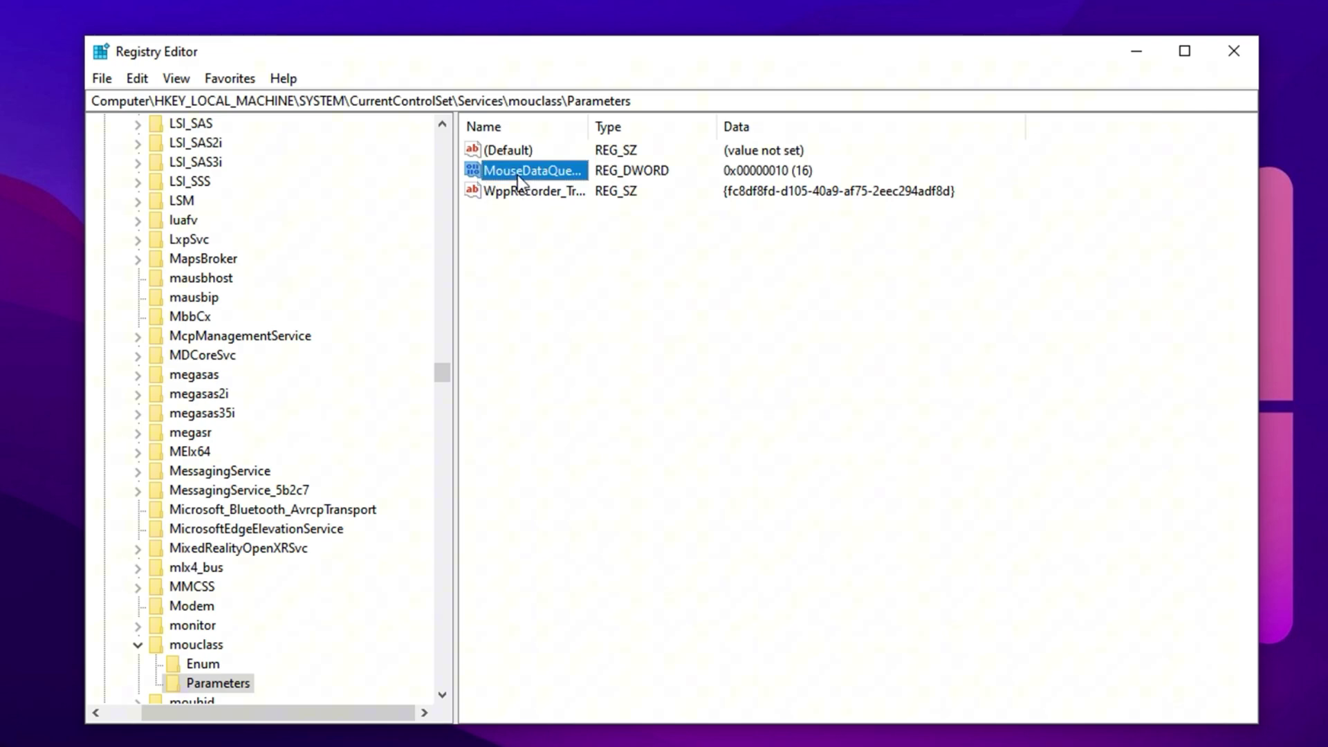
Edit MouseDataQueueSize, switching its base to Decimal with a value of 100.
{"action": "double_click", "coordinate": [518, 175]}
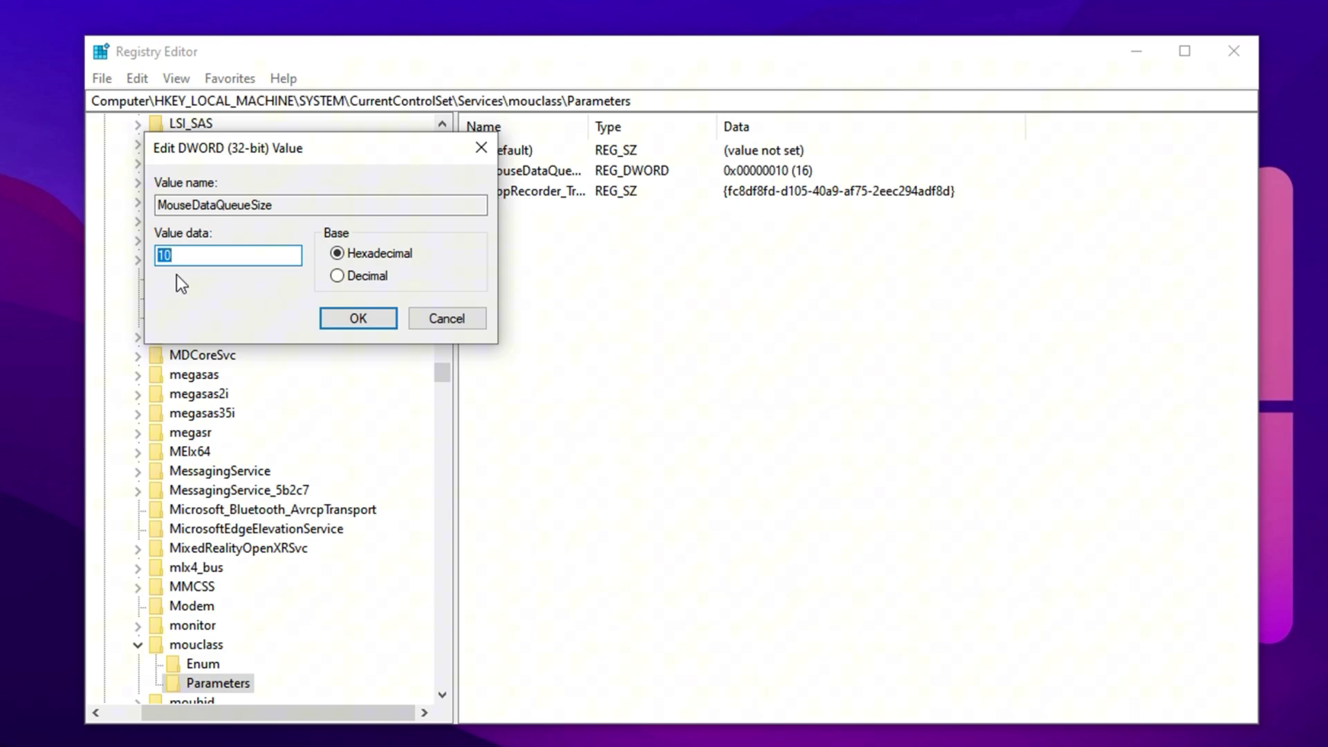
{"action": "type", "text": "6"}
{"action": "left_click", "coordinate": [347, 253]}
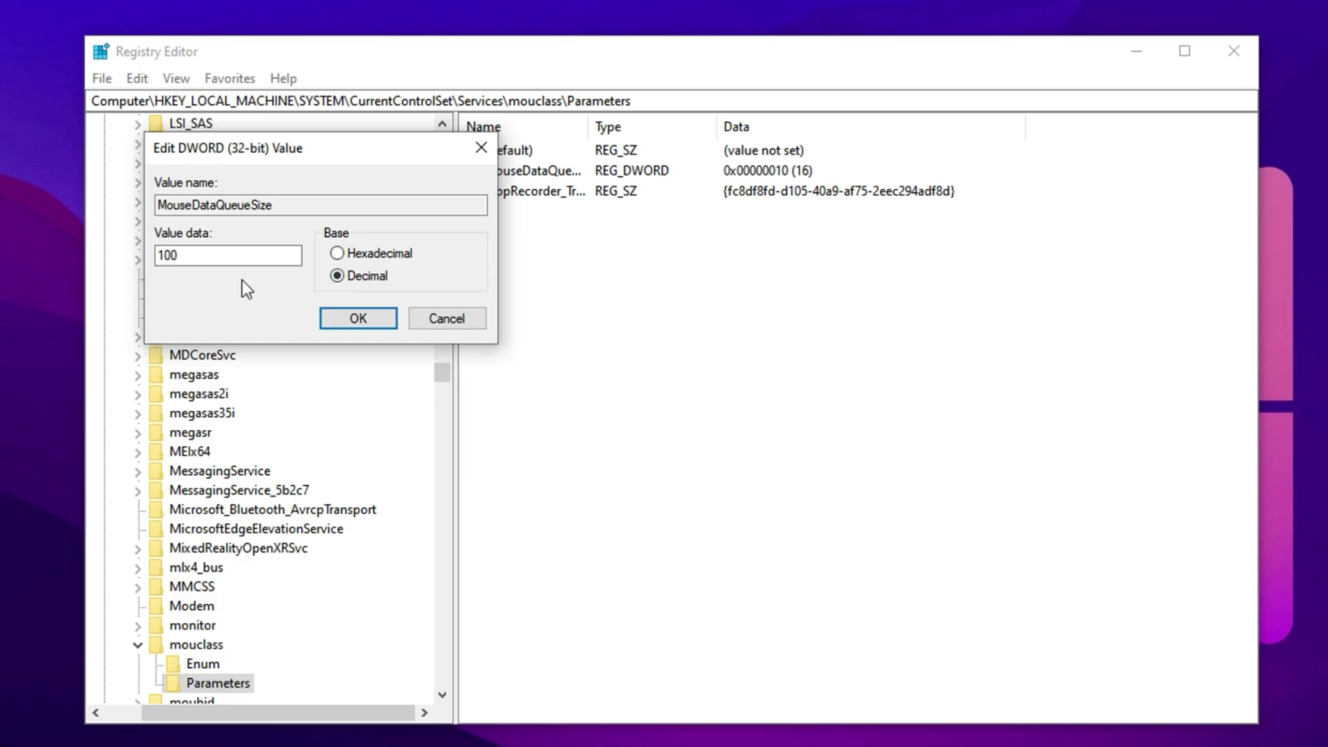
{"action": "left_click_drag", "start_coordinate": [205, 256], "coordinate": [152, 256]}
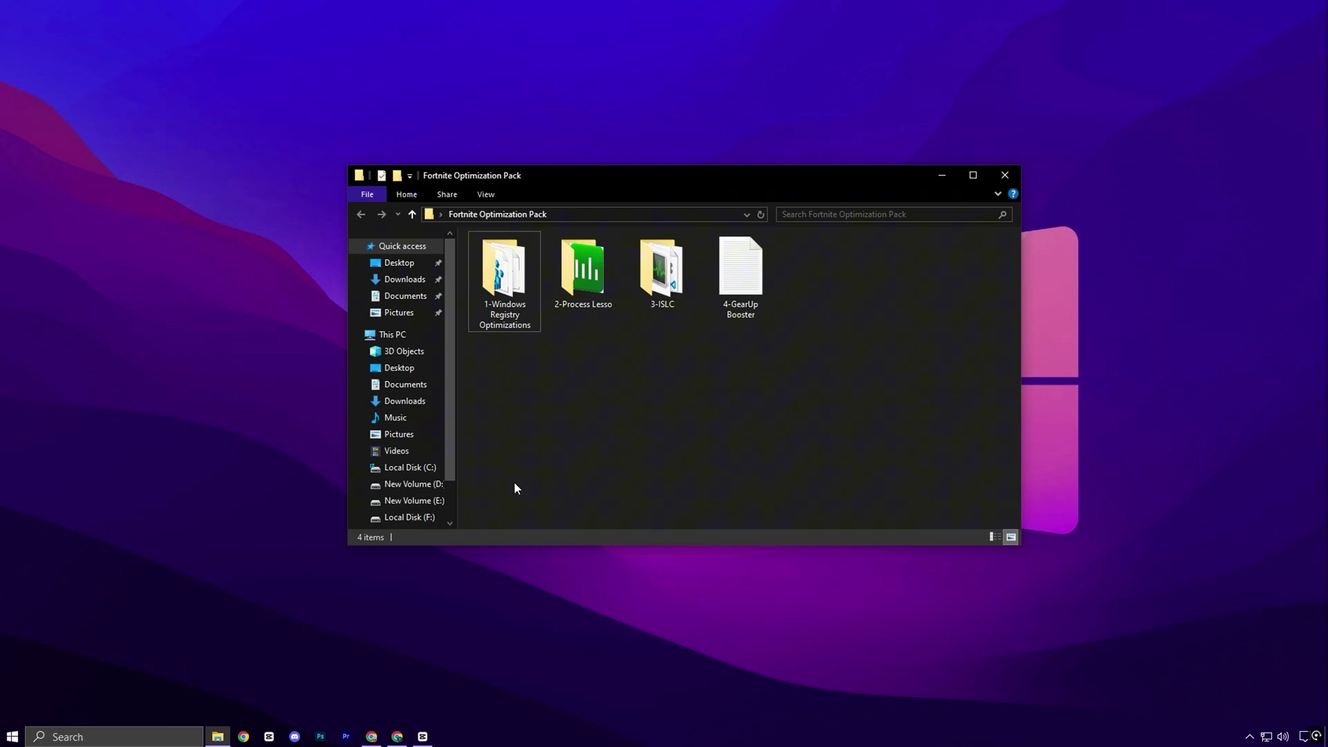
{"action": "left_click", "coordinate": [396, 736]}
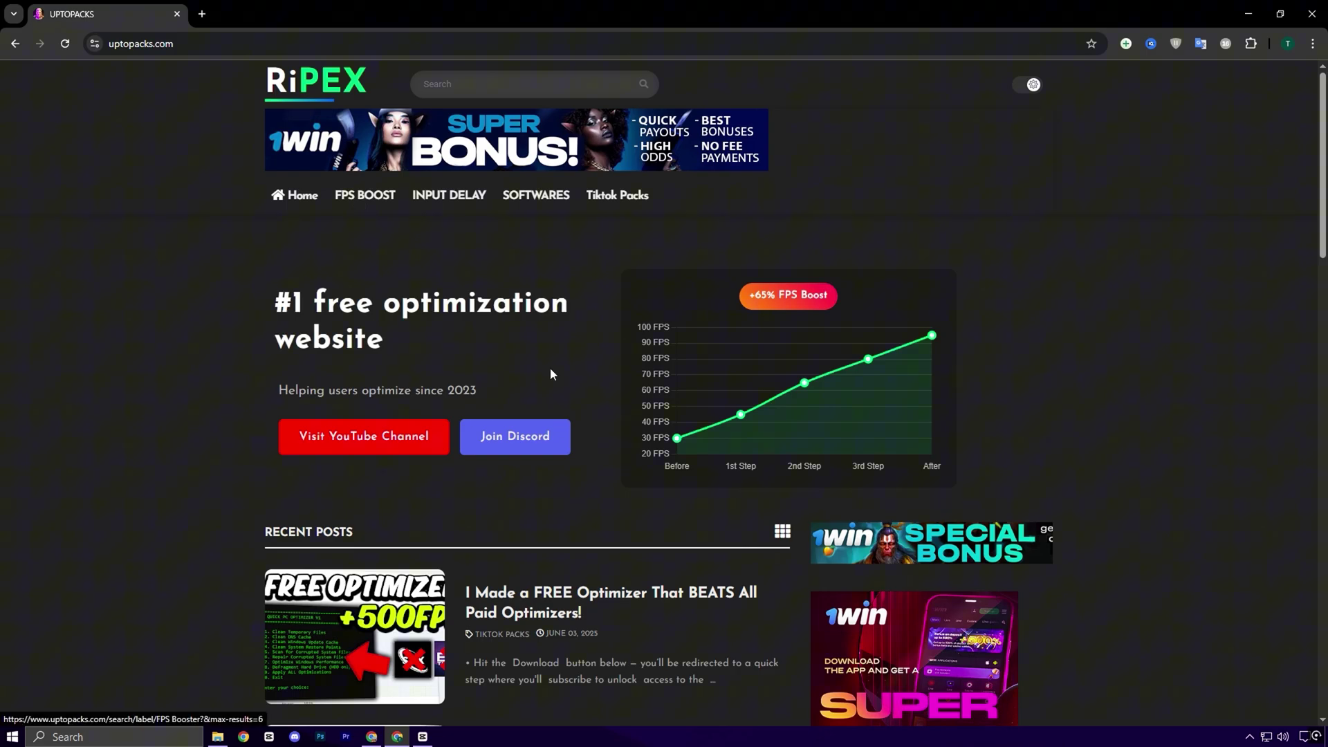
{"action": "scroll", "coordinate": [551, 374], "scroll_direction": "down", "scroll_amount": 5}
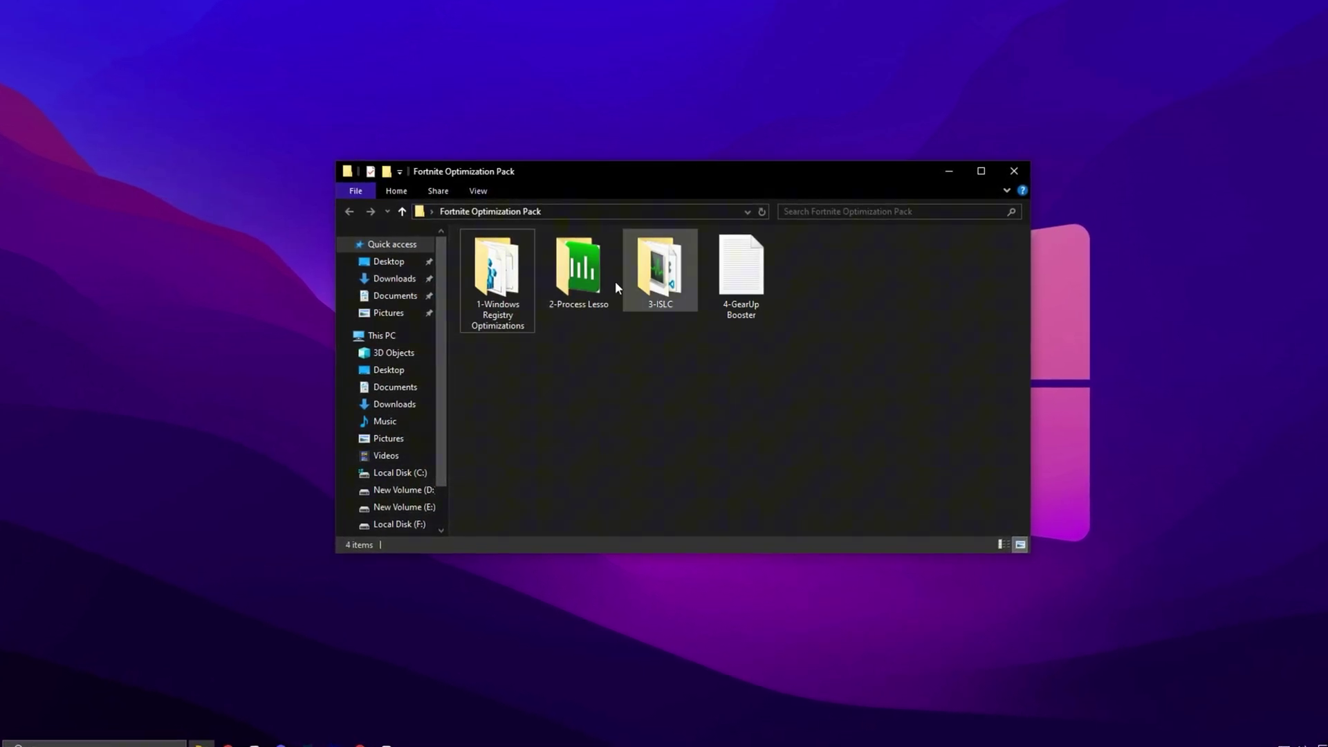
Browse the 1-Windows Registry Optimizations folder, return, then open the 2-Process Lesso folder.
{"action": "left_click", "coordinate": [499, 277]}
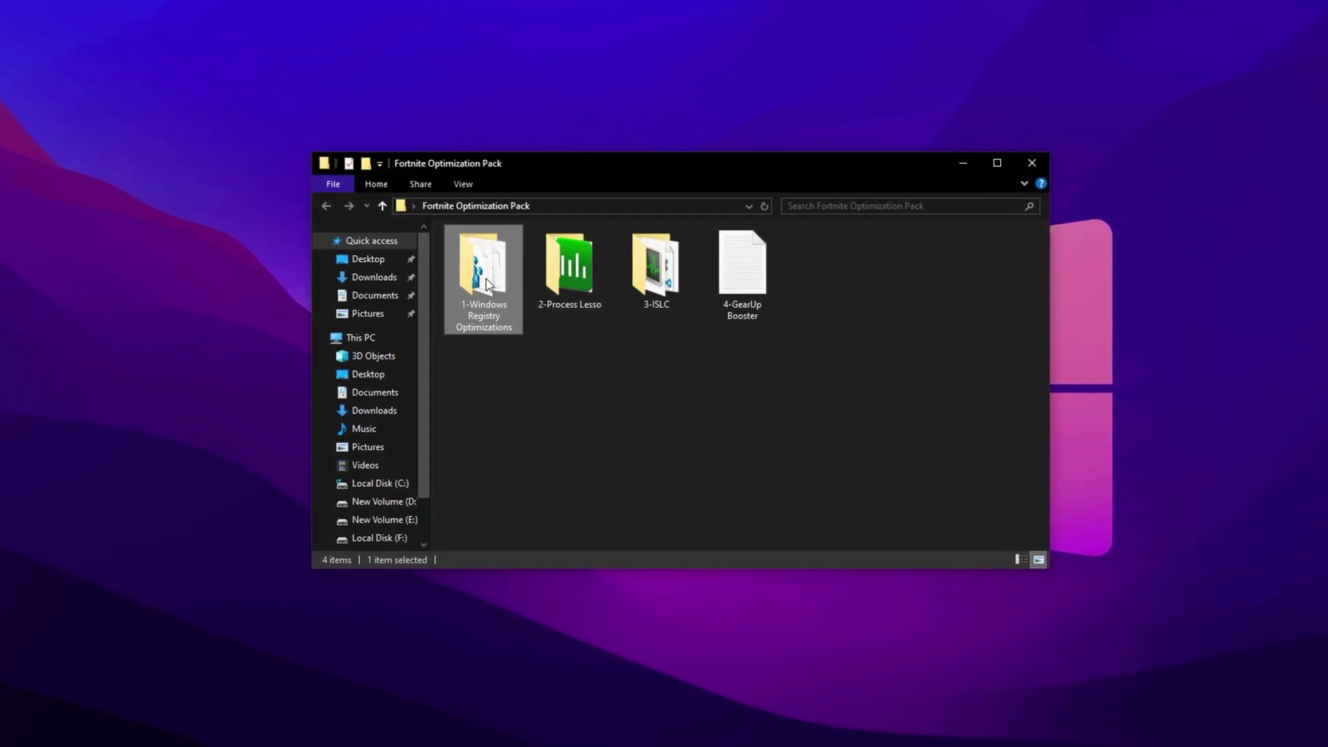
{"action": "double_click", "coordinate": [485, 284]}
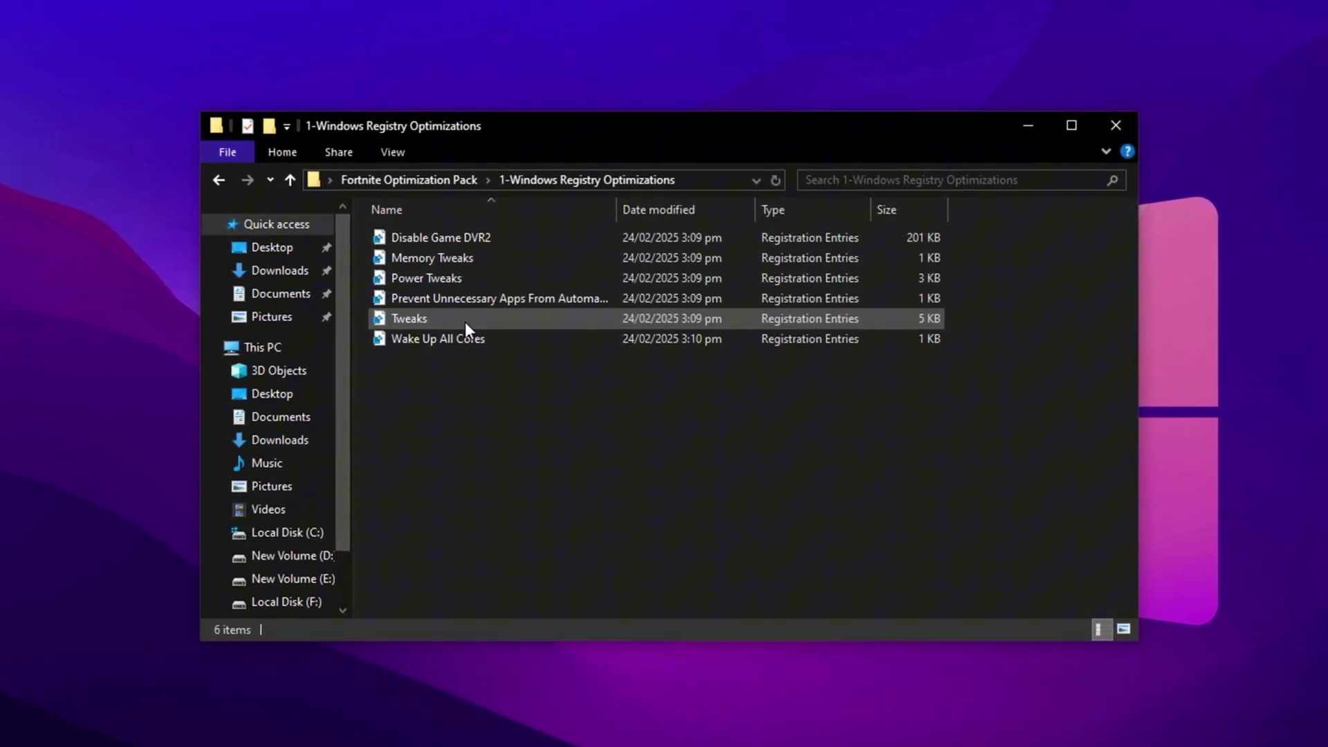
{"action": "key", "text": "alt+Left"}
{"action": "left_click", "coordinate": [556, 358]}
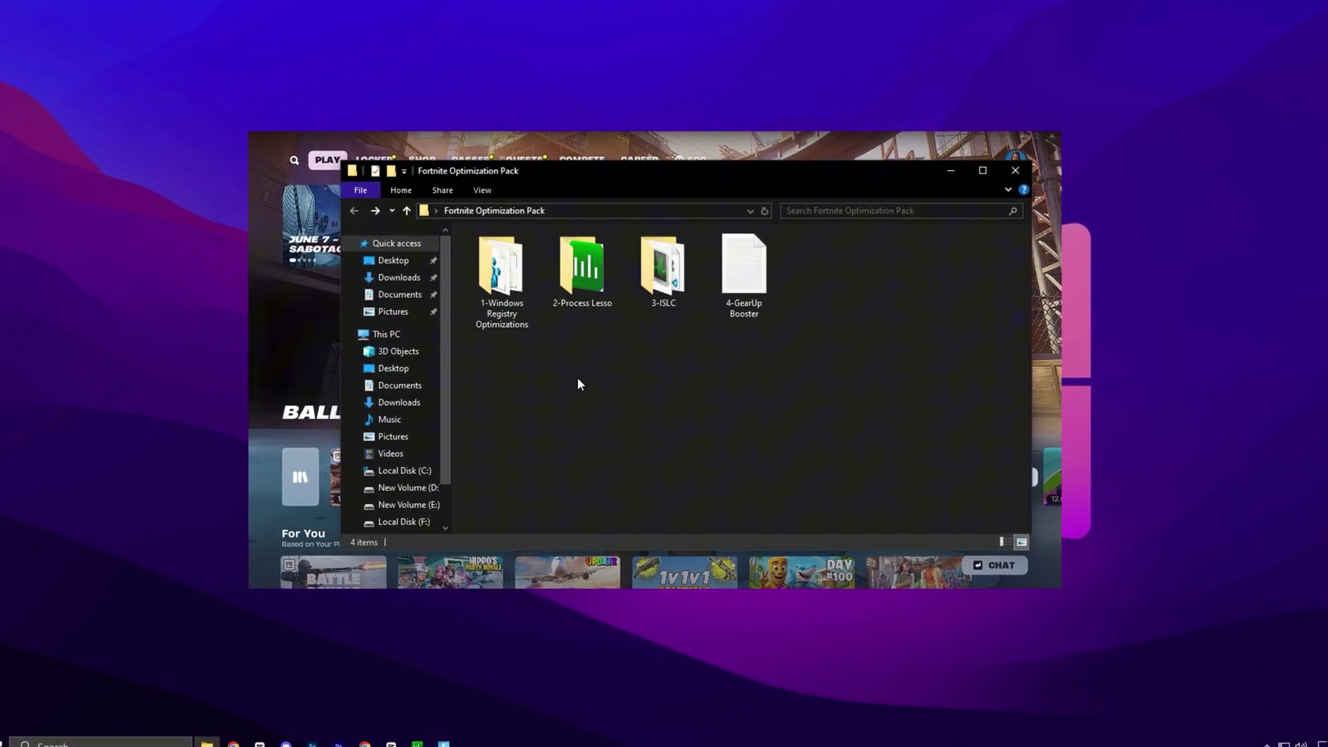
{"action": "double_click", "coordinate": [593, 284]}
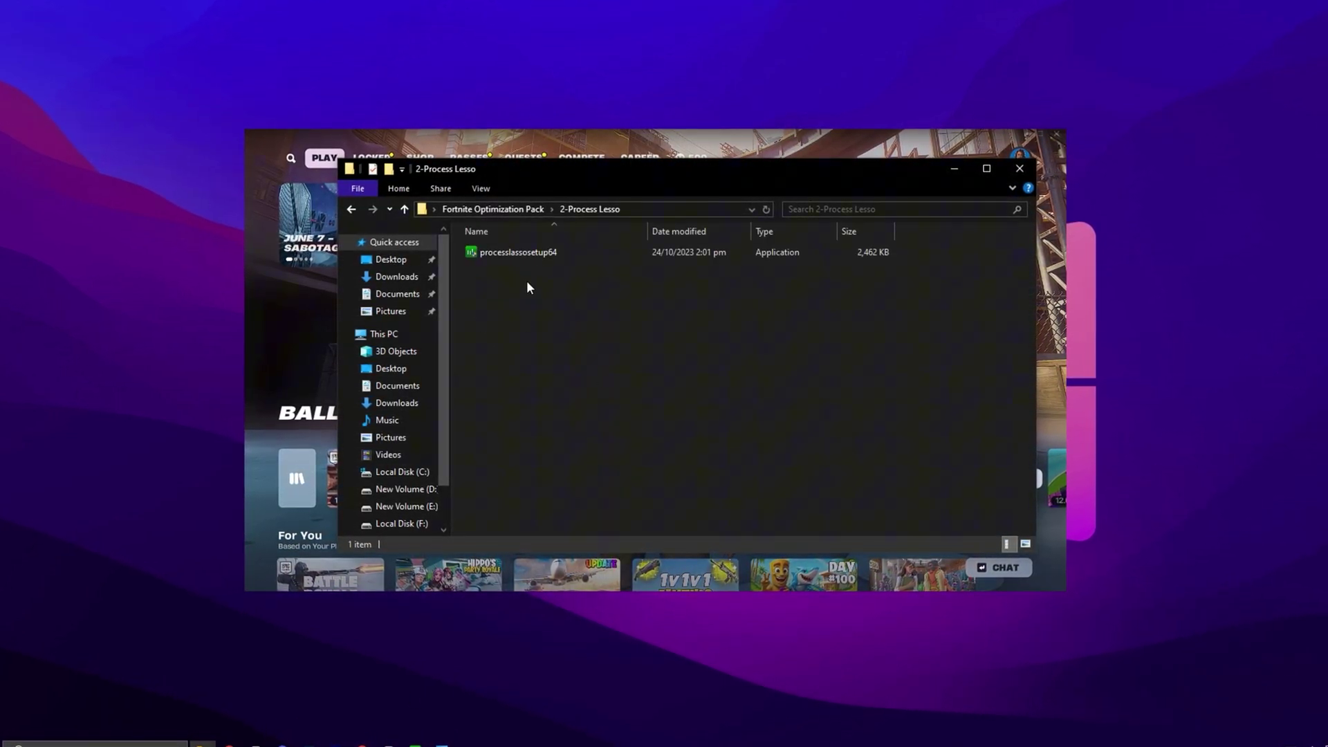
{"action": "left_click", "coordinate": [1287, 744]}
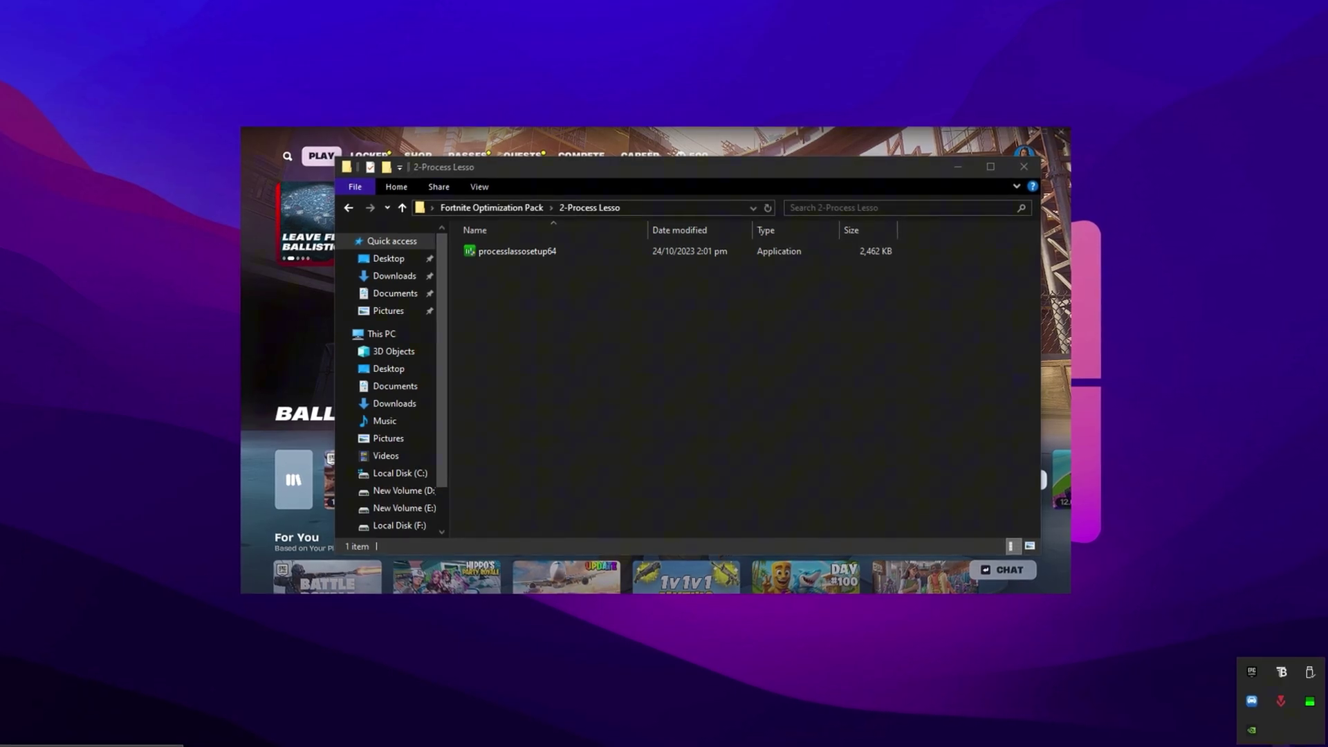
Open the Process Lasso main window from the tray and check its program options unchanged.
{"action": "double_click", "coordinate": [1312, 705]}
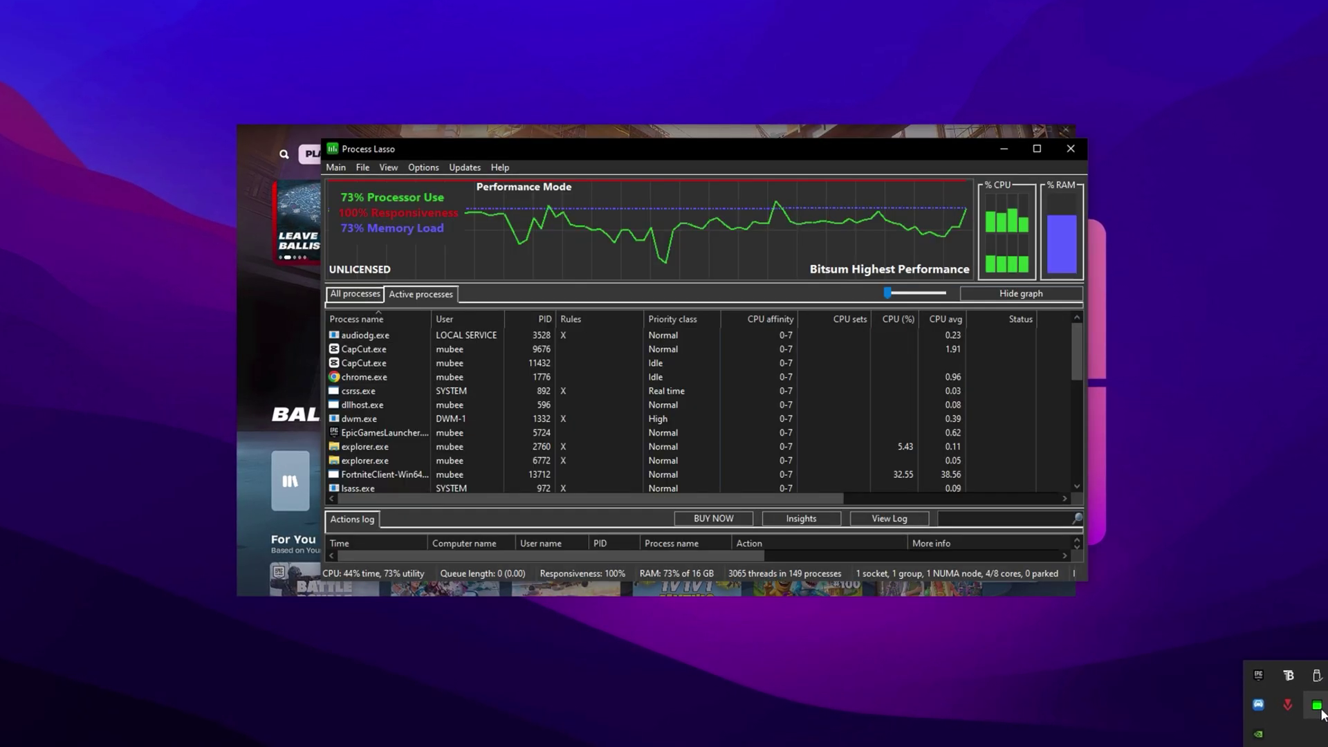
{"action": "mouse_move", "coordinate": [629, 144]}
{"action": "left_mouse_down"}
{"action": "mouse_move", "coordinate": [571, 143]}
{"action": "mouse_move", "coordinate": [584, 147]}
{"action": "left_mouse_up"}
{"action": "mouse_move", "coordinate": [396, 246]}
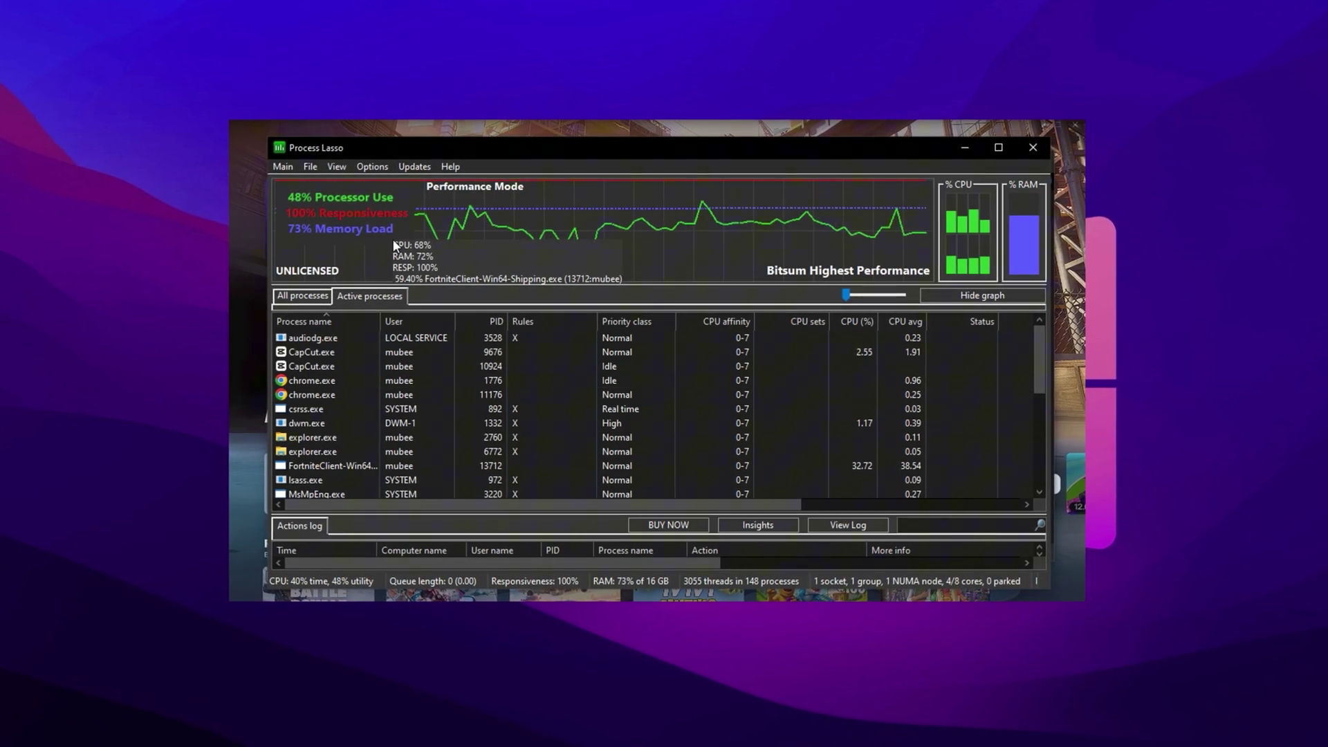
{"action": "left_click", "coordinate": [281, 166]}
{"action": "mouse_move", "coordinate": [436, 242]}
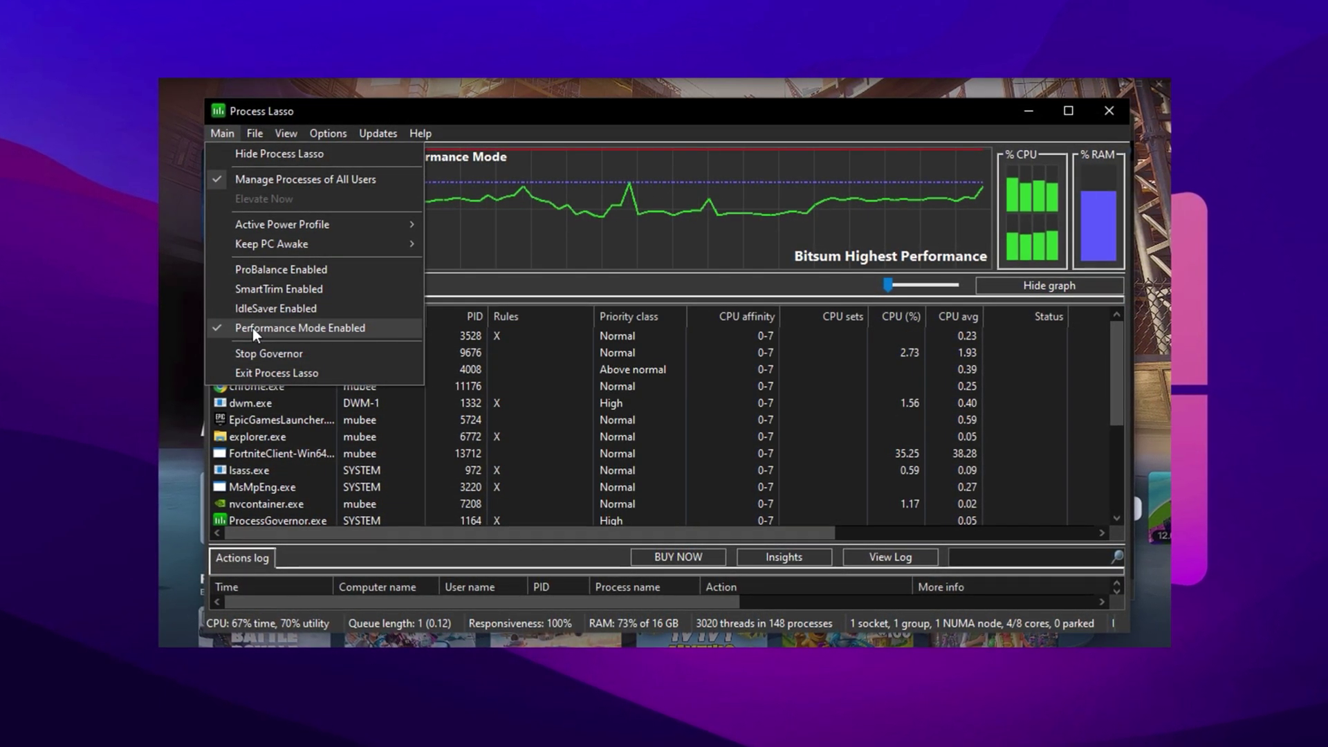
{"action": "left_click", "coordinate": [458, 281]}
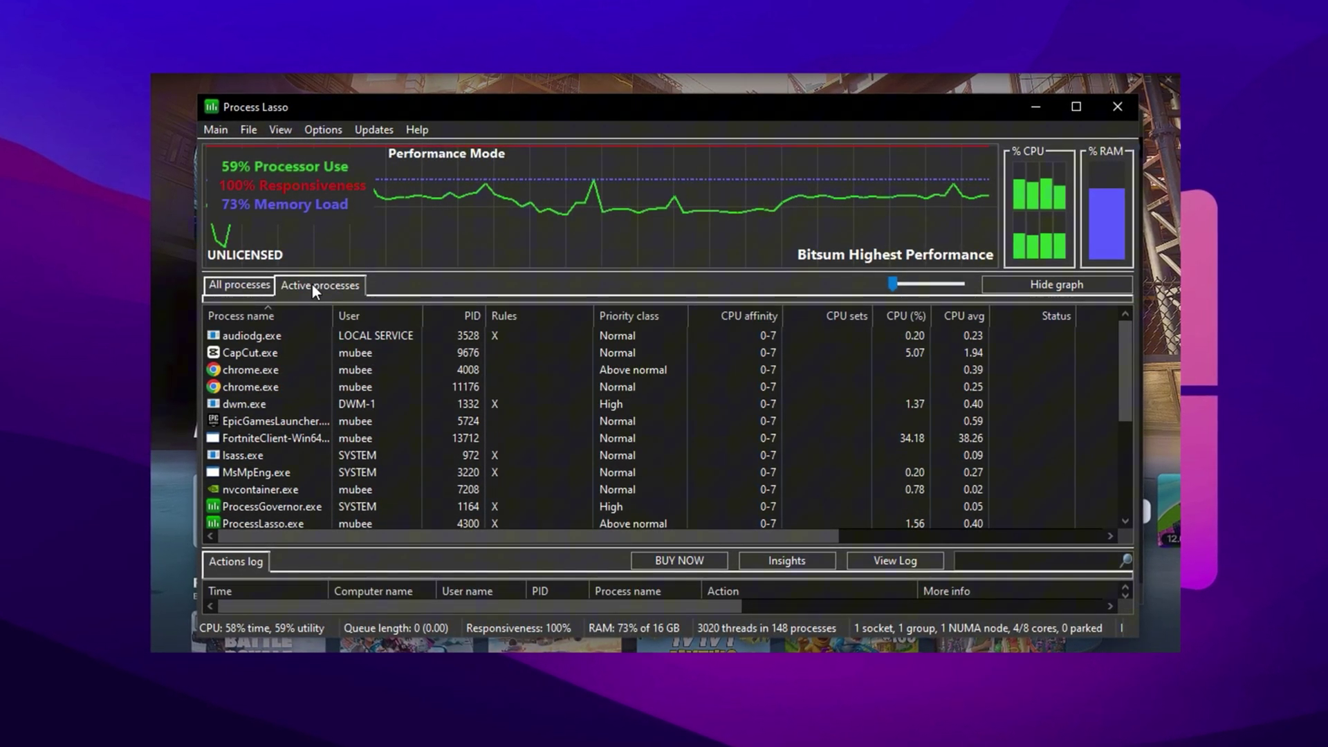
Review the FortniteClient CPU Priority > Always options without changing anything.
{"action": "scroll", "coordinate": [267, 406], "scroll_direction": "down", "scroll_amount": 3}
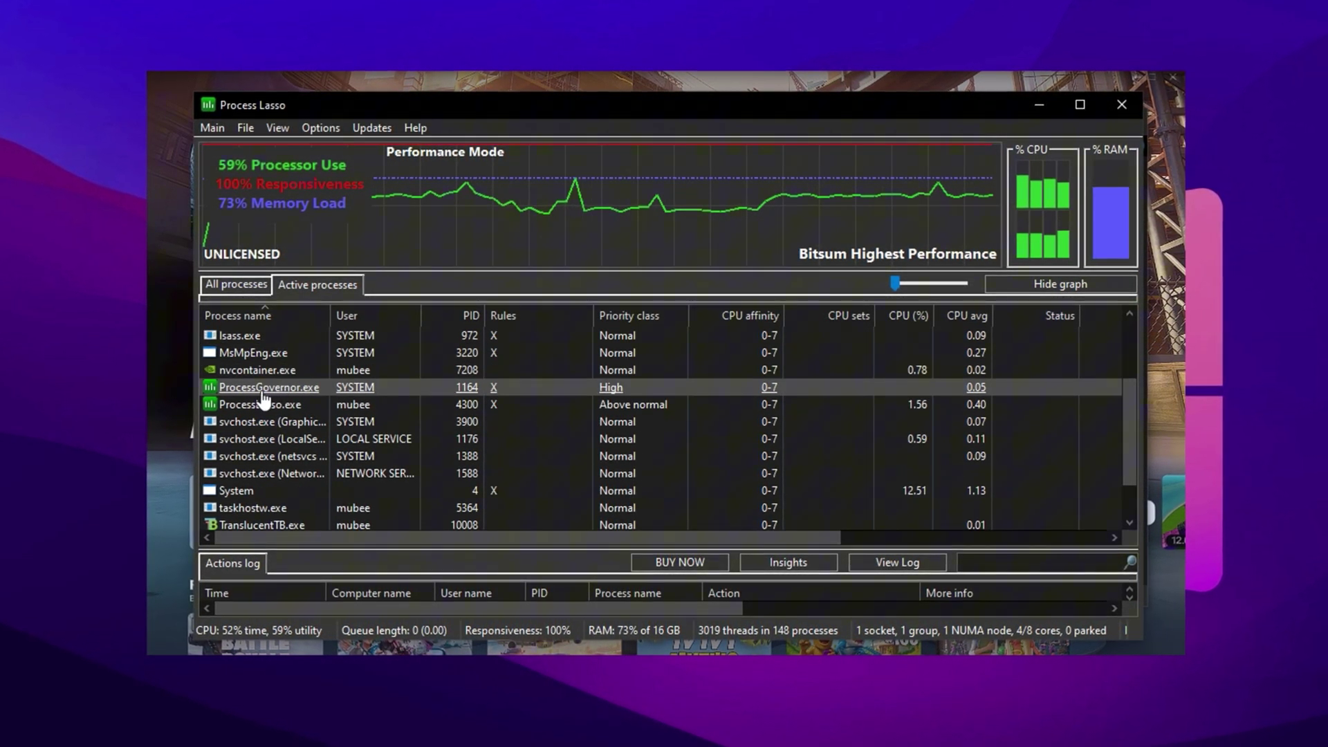
{"action": "scroll", "coordinate": [263, 408], "scroll_direction": "up", "scroll_amount": 3}
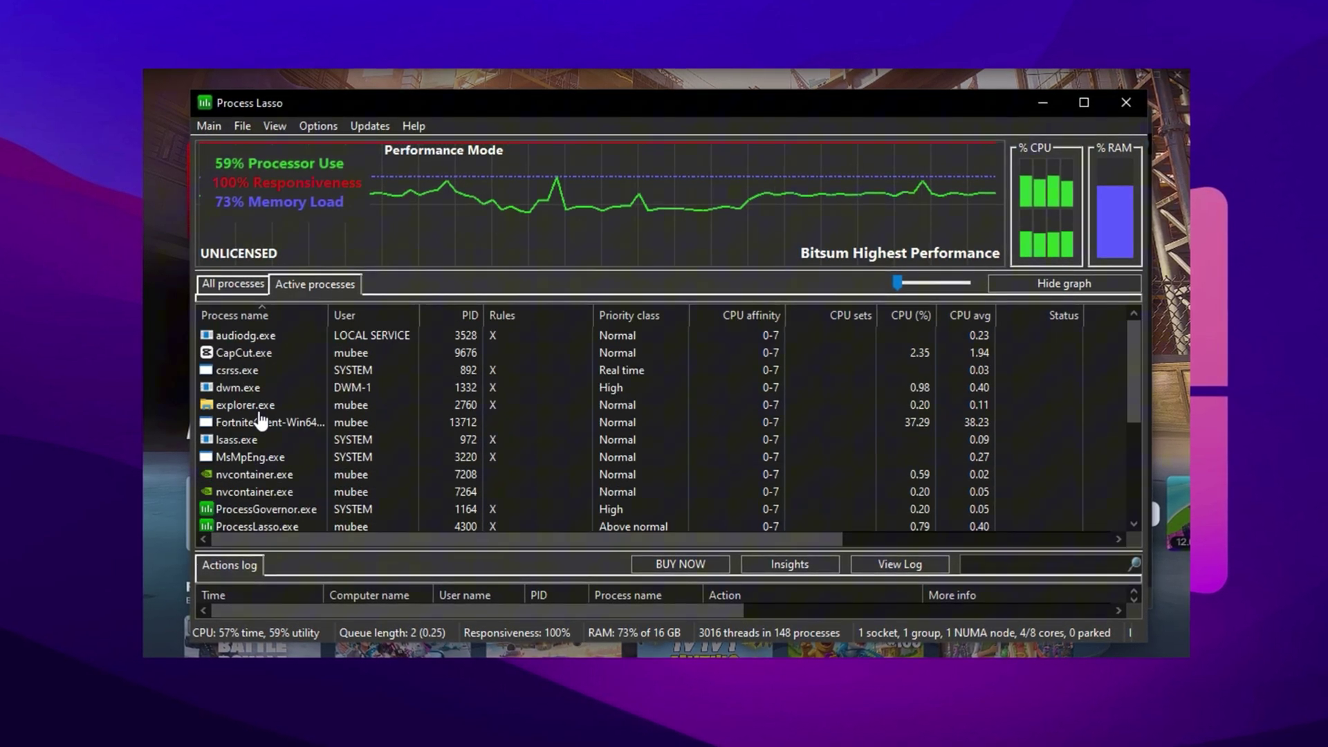
{"action": "scroll", "coordinate": [260, 420], "scroll_direction": "down", "scroll_amount": 1}
{"action": "right_click", "coordinate": [263, 372]}
{"action": "mouse_move", "coordinate": [380, 351]}
{"action": "mouse_move", "coordinate": [563, 362]}
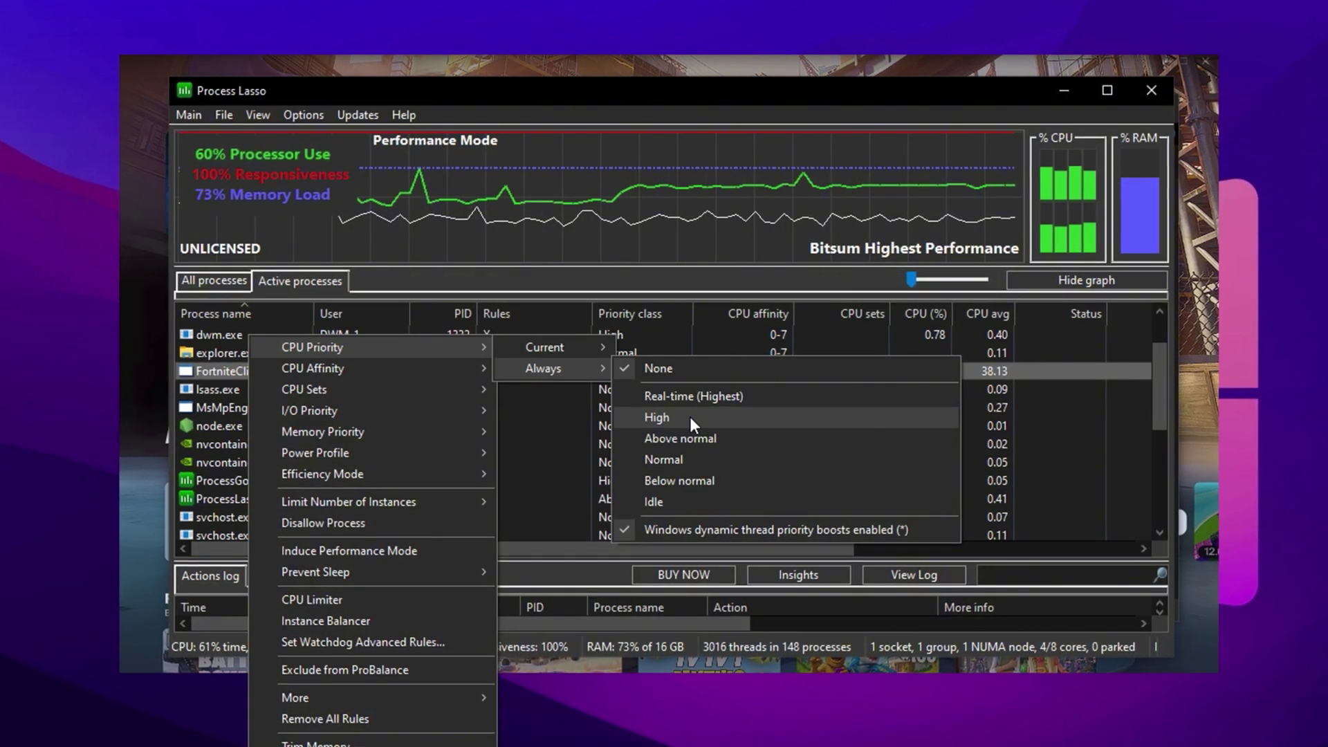
{"action": "left_click", "coordinate": [254, 375]}
Review the FortniteClient CPU Affinity and CPU Sets options.
{"action": "right_click", "coordinate": [255, 375]}
{"action": "mouse_move", "coordinate": [428, 365]}
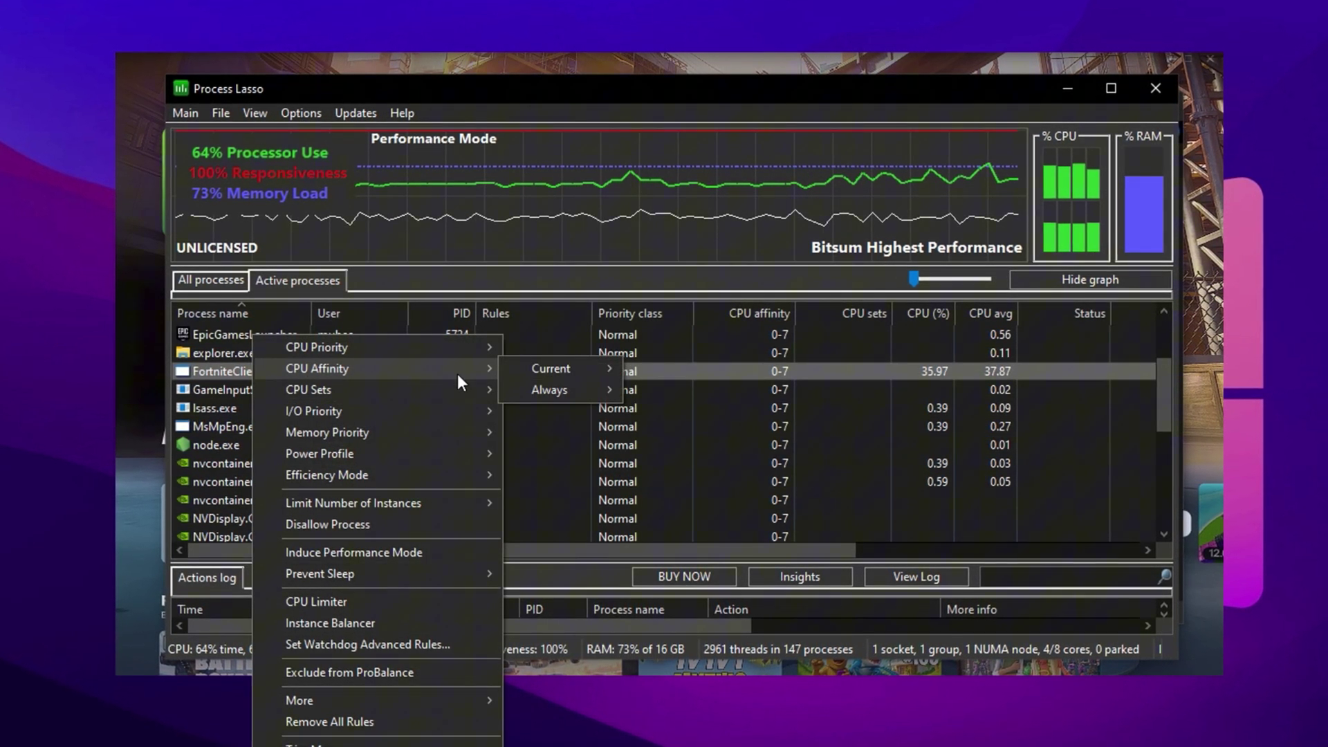
{"action": "mouse_move", "coordinate": [558, 384]}
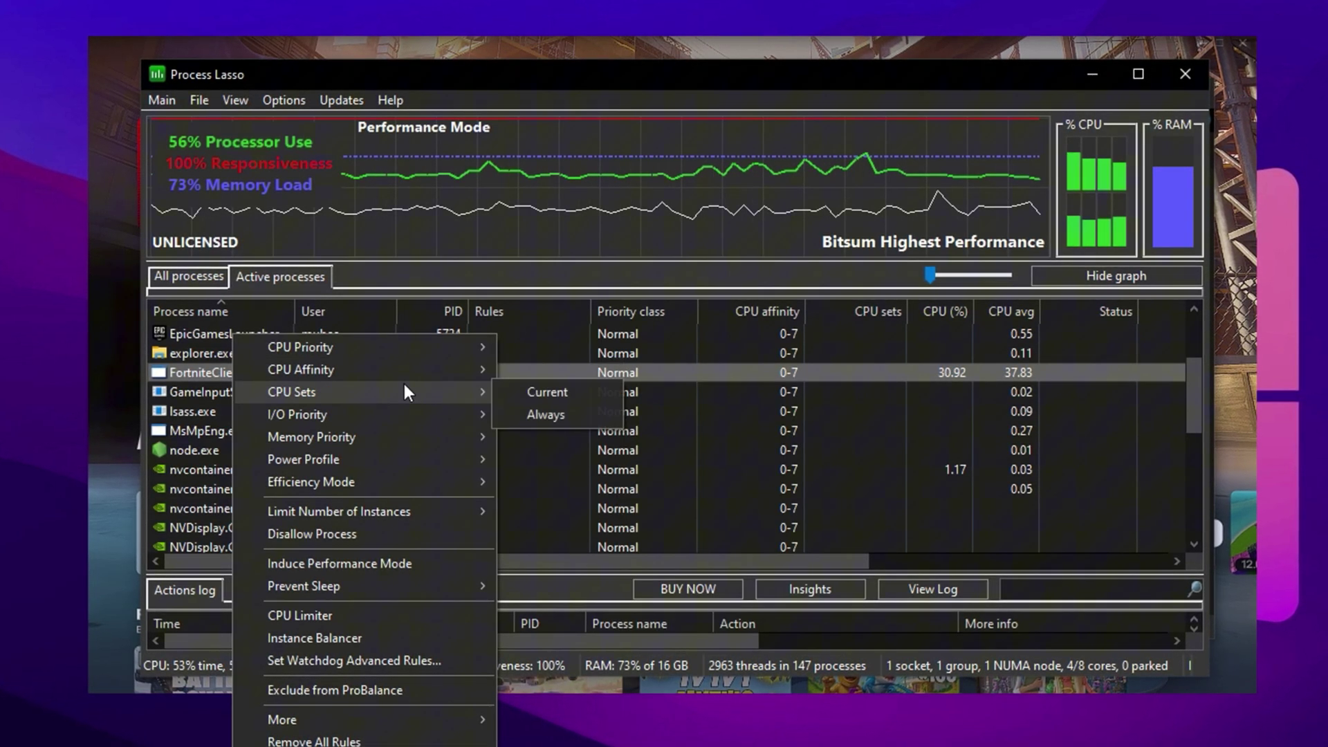
Review FortniteClient's I/O Priority, Memory Priority and Hard Throttle options, then dismiss them unchanged.
{"action": "mouse_move", "coordinate": [425, 416]}
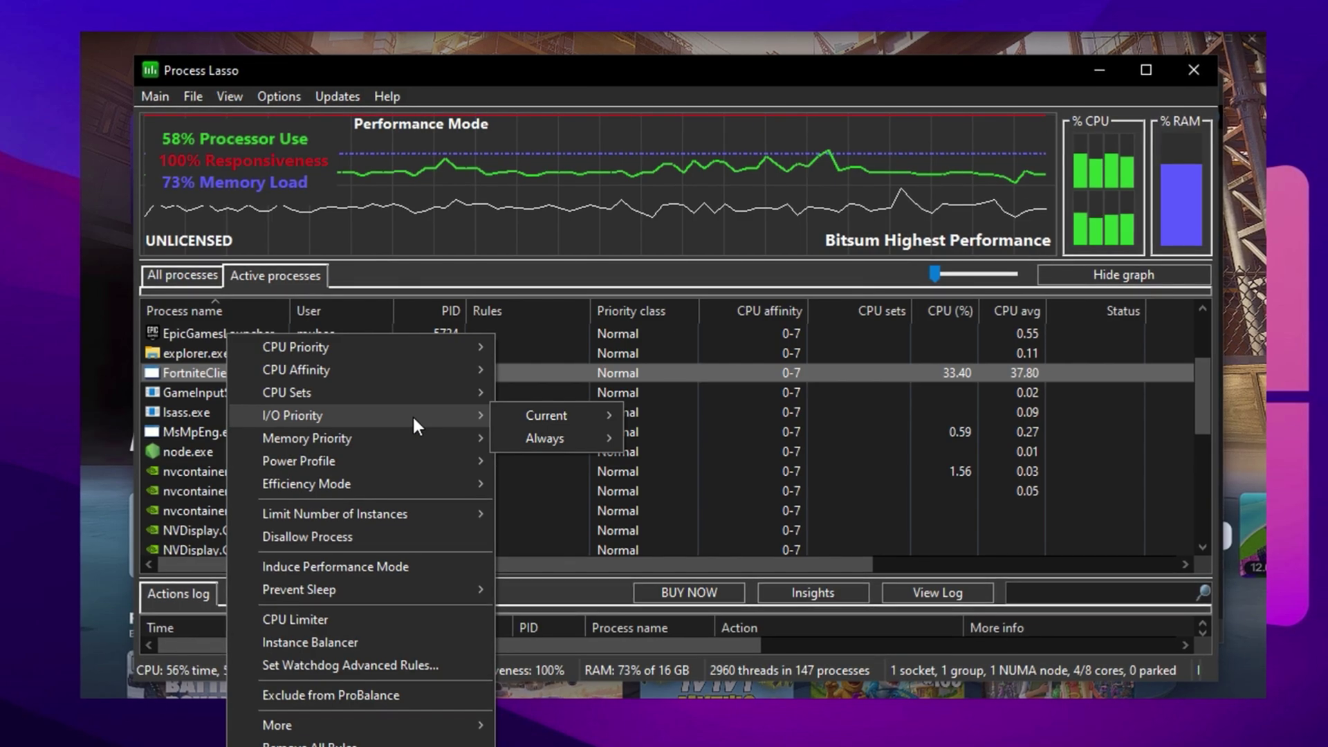
{"action": "mouse_move", "coordinate": [583, 412]}
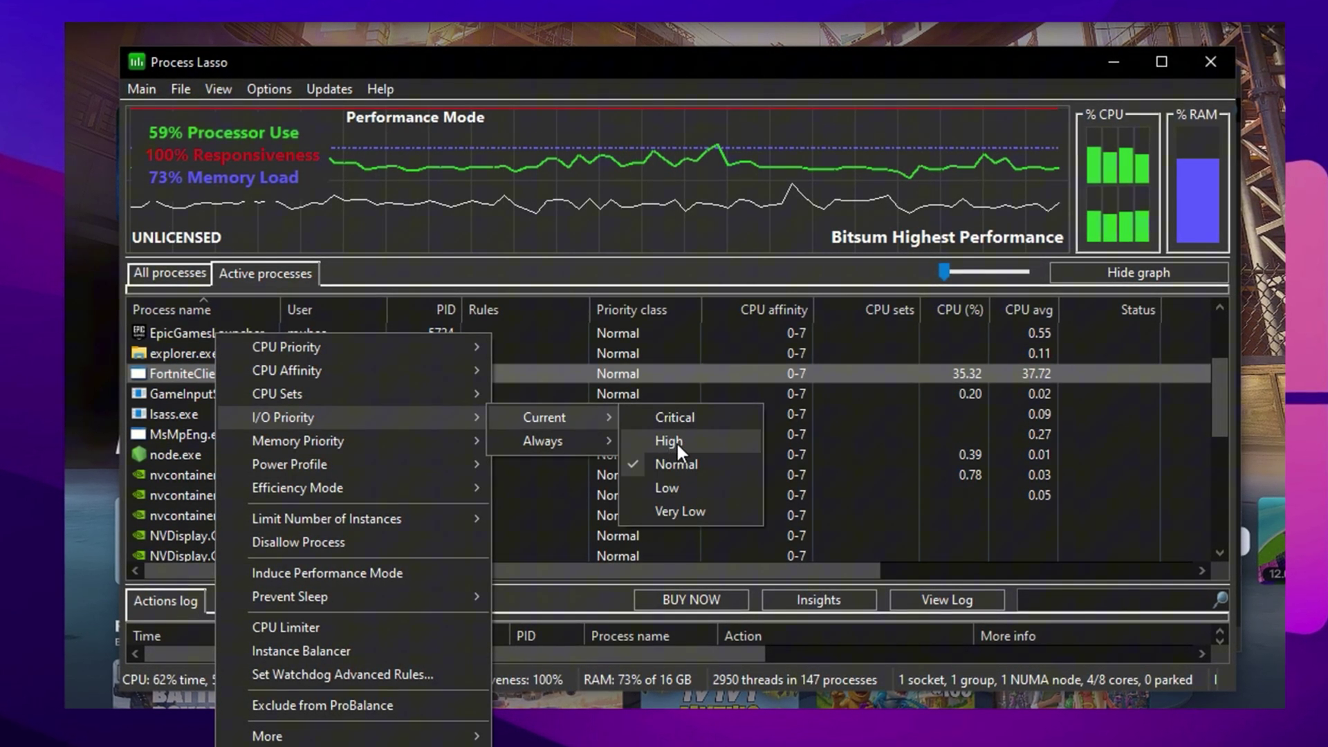
{"action": "mouse_move", "coordinate": [296, 439]}
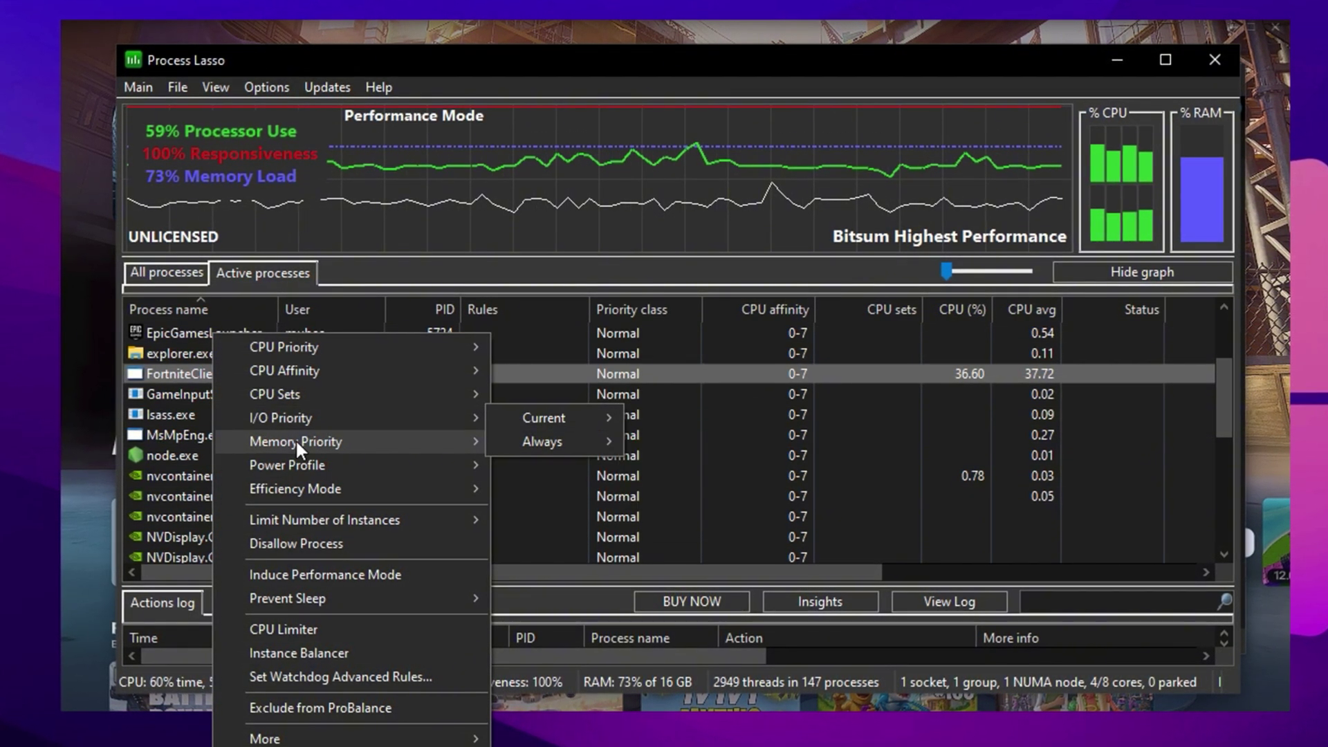
{"action": "mouse_move", "coordinate": [549, 460]}
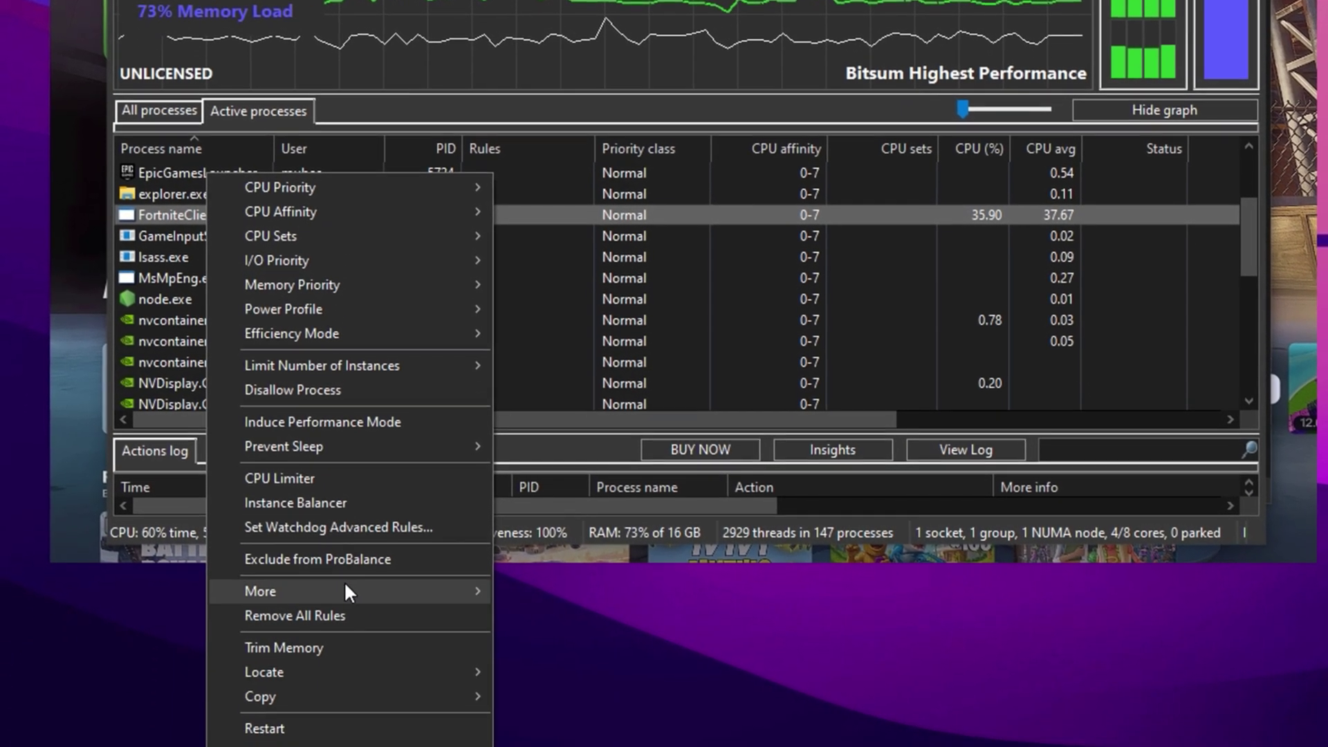
{"action": "mouse_move", "coordinate": [368, 745]}
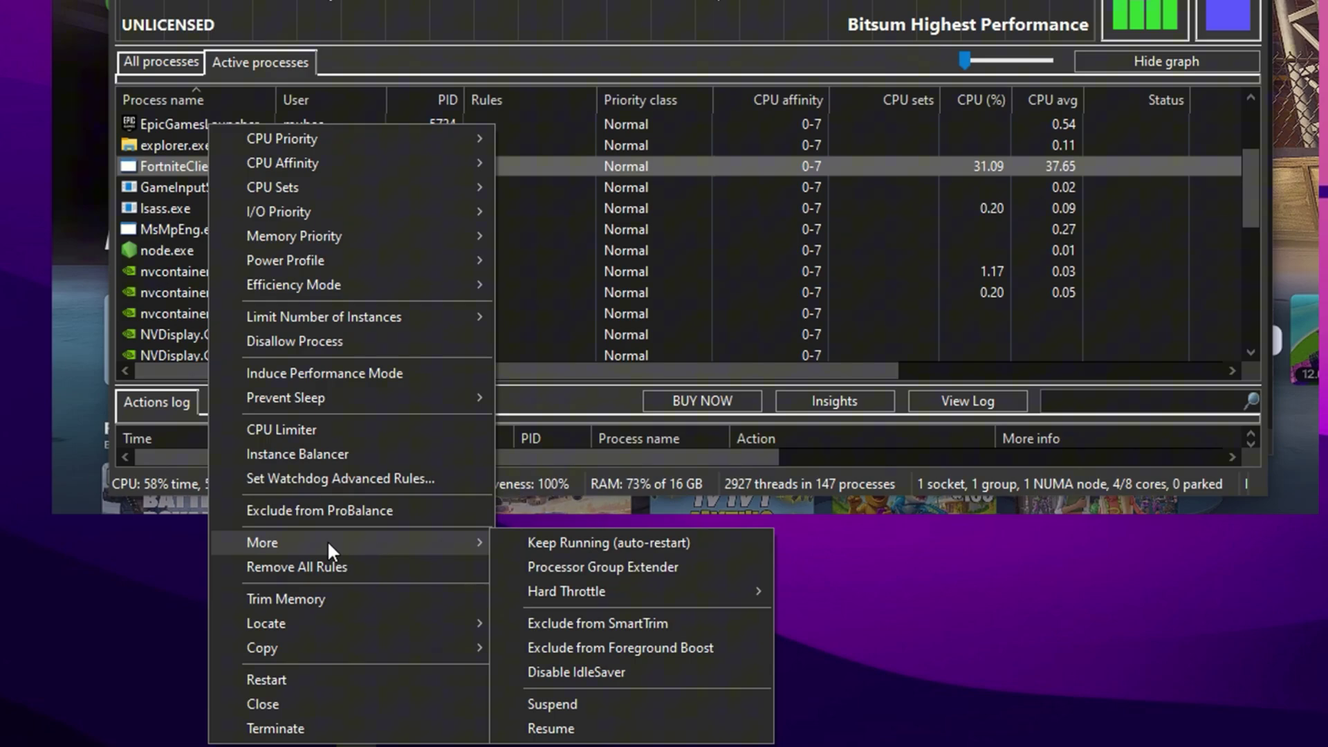
{"action": "mouse_move", "coordinate": [602, 592]}
{"action": "mouse_move", "coordinate": [886, 612]}
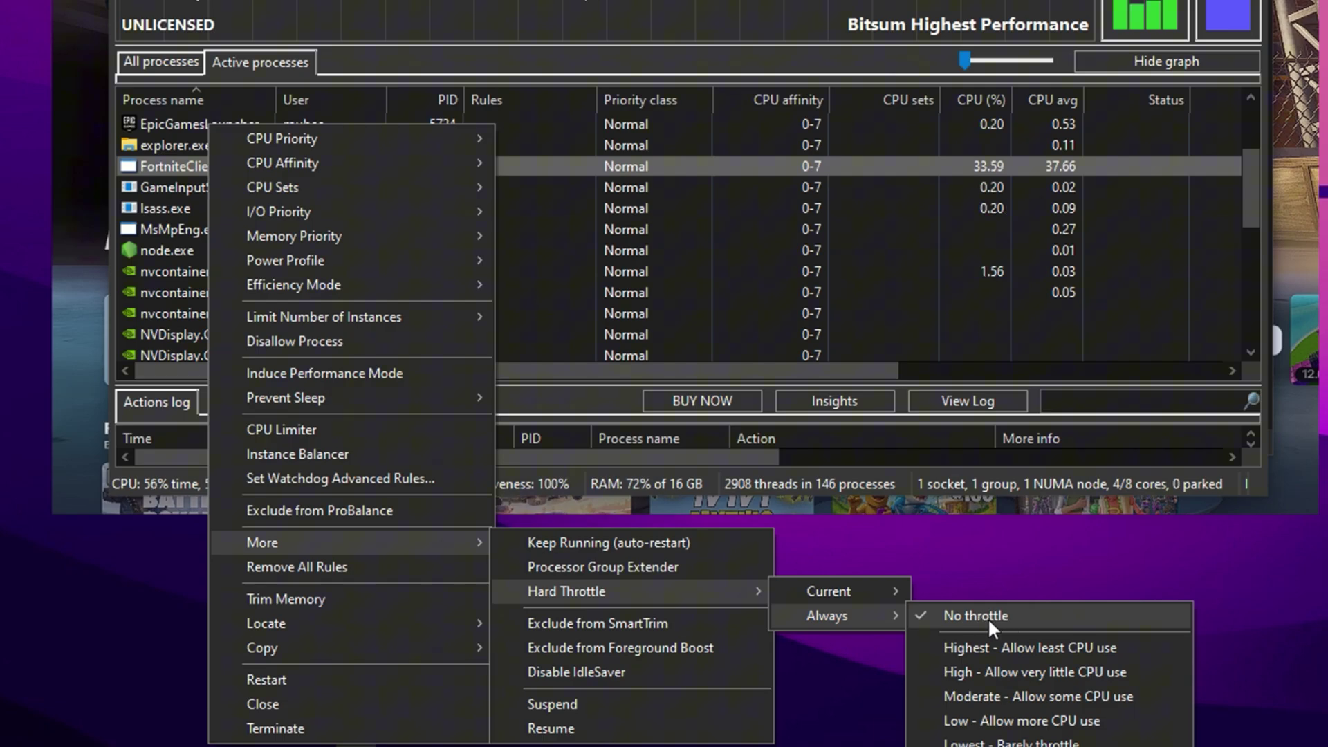
{"action": "key", "text": "Escape"}
{"action": "key", "text": "Escape"}
{"action": "key", "text": "Escape"}
{"action": "key", "text": "Escape"}
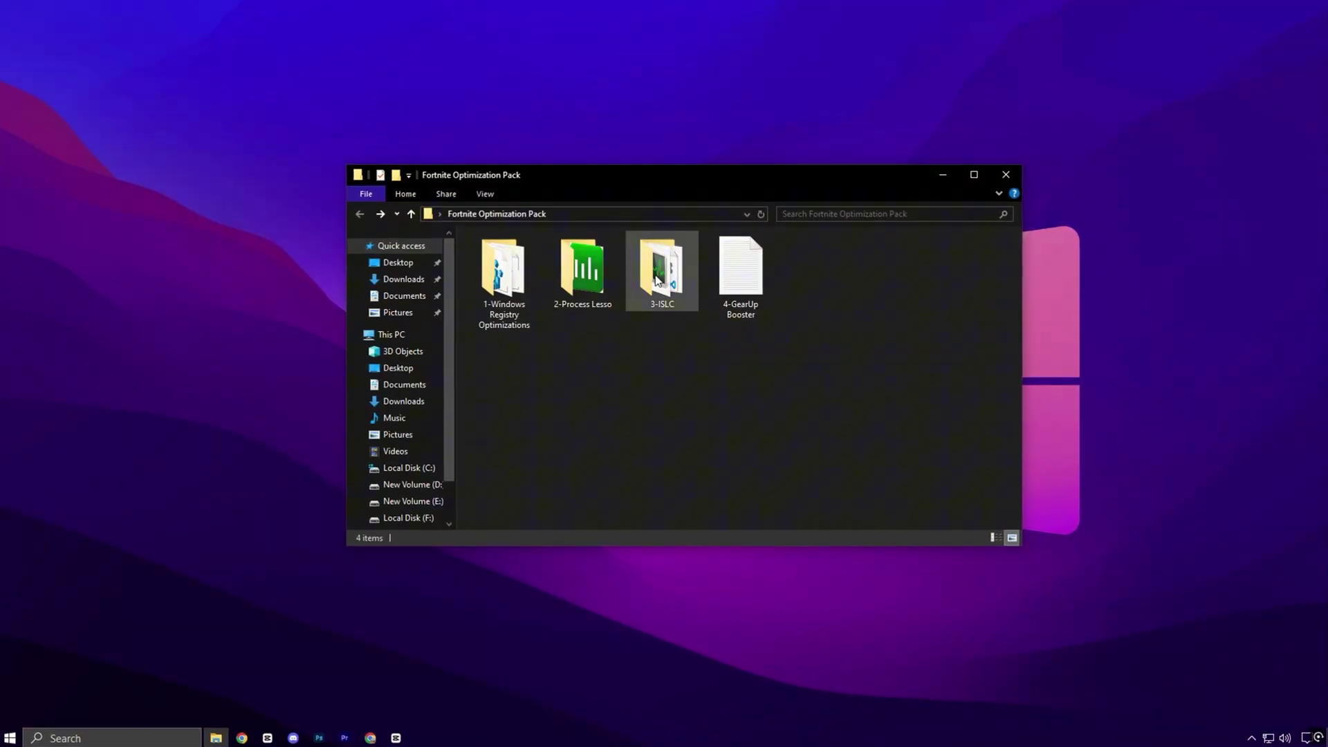
Open the 3-ISLC folder and run Intelligent standby list cleaner as administrator.
{"action": "left_click", "coordinate": [664, 276]}
{"action": "double_click", "coordinate": [667, 278]}
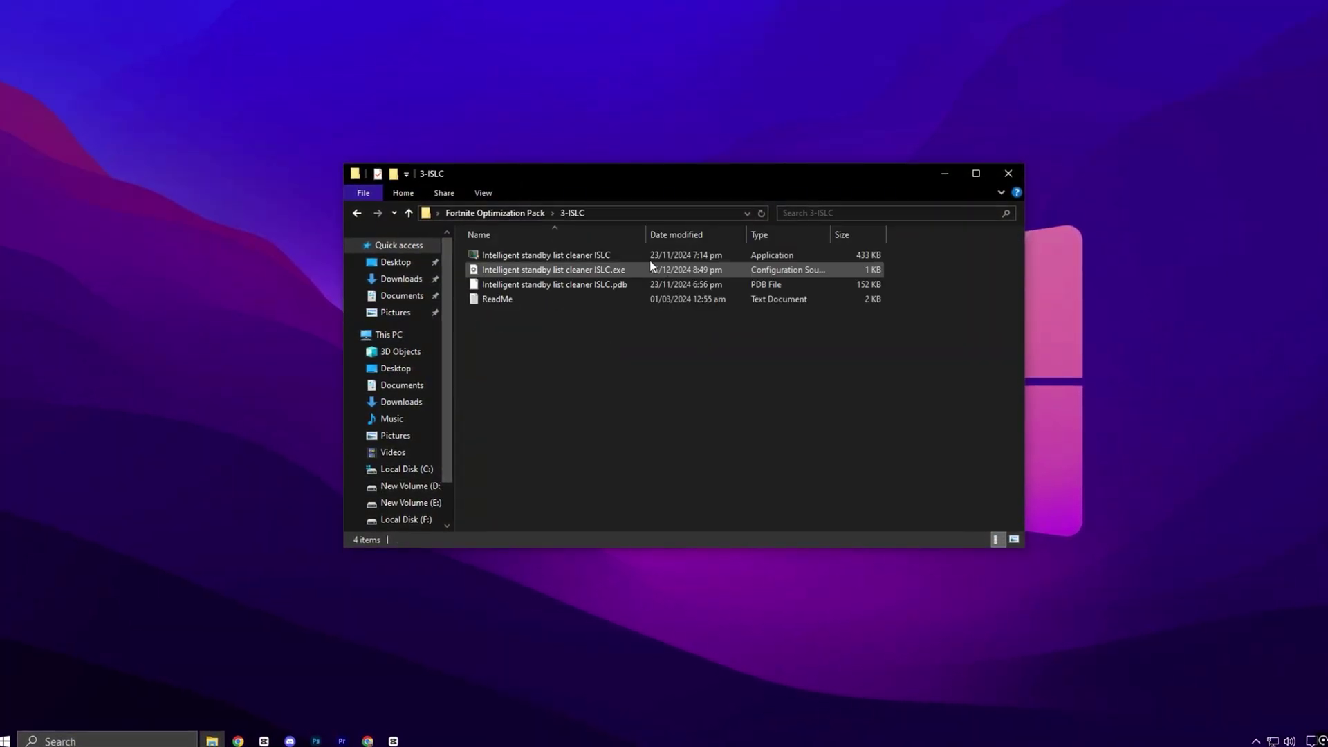
{"action": "left_click", "coordinate": [527, 260]}
{"action": "right_click", "coordinate": [528, 259]}
{"action": "left_click", "coordinate": [588, 280]}
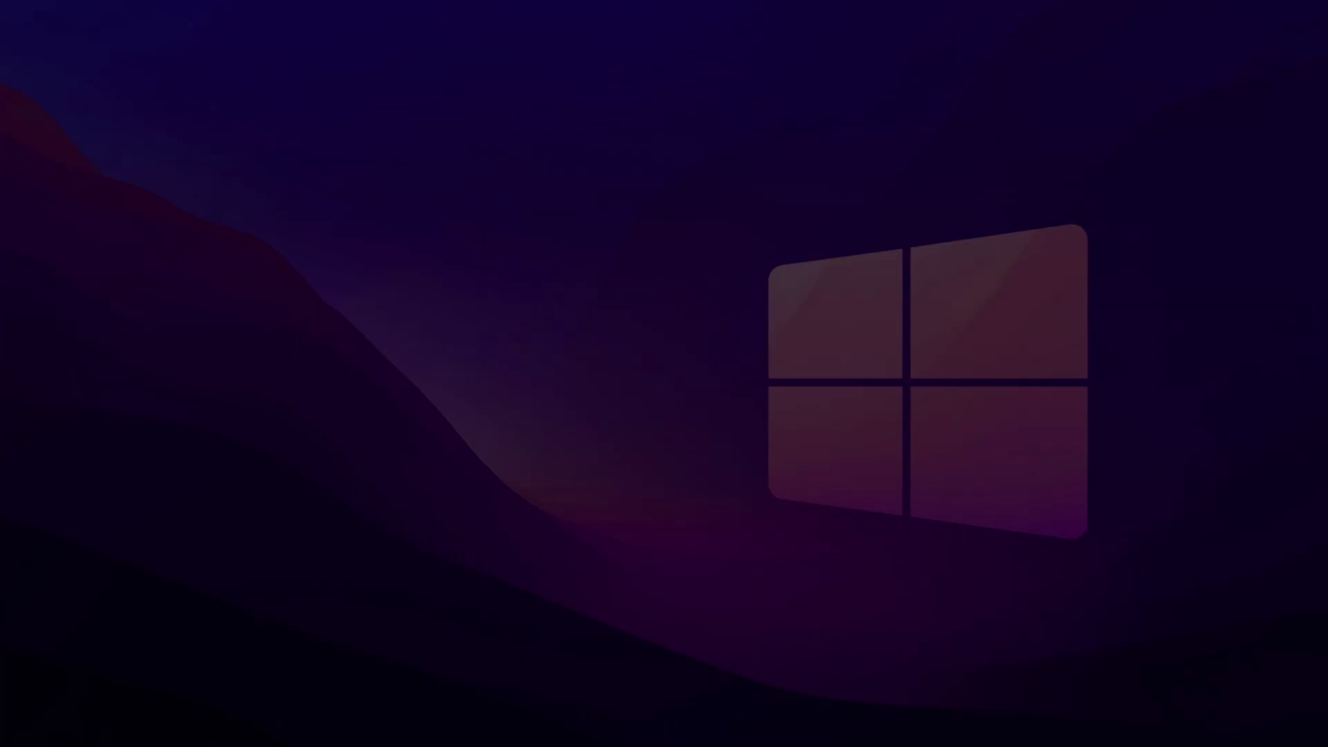
{"action": "left_click", "coordinate": [592, 466]}
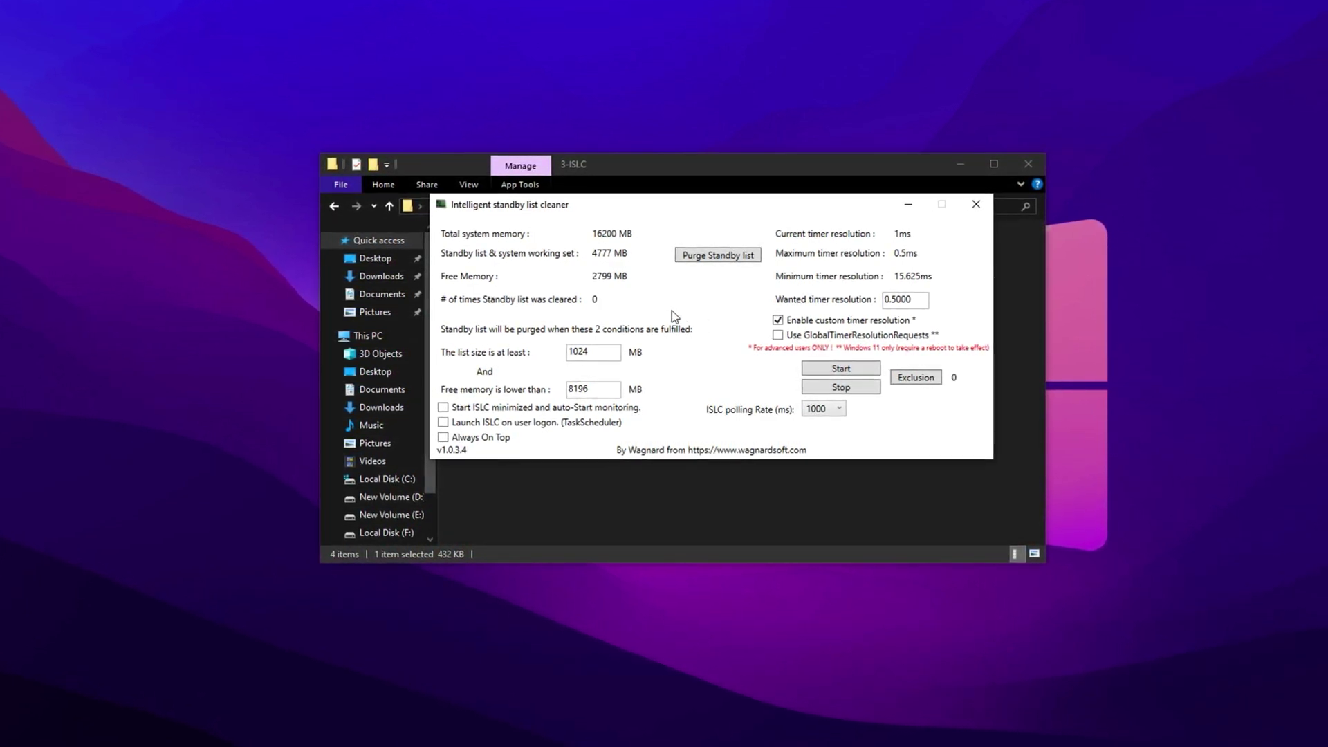
Enter 8192 MB as the free-memory threshold and enable custom timer resolution at 0.5000.
{"action": "double_click", "coordinate": [595, 354]}
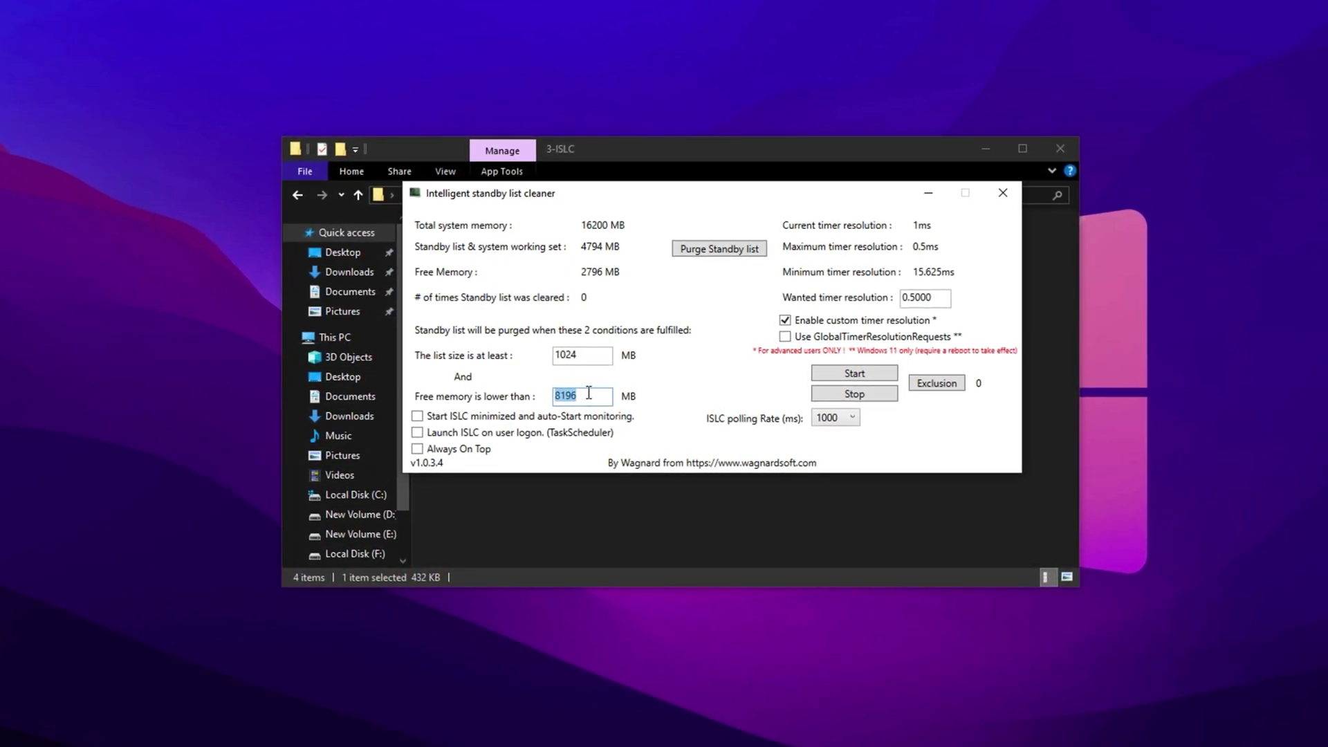
{"action": "type", "text": "8192"}
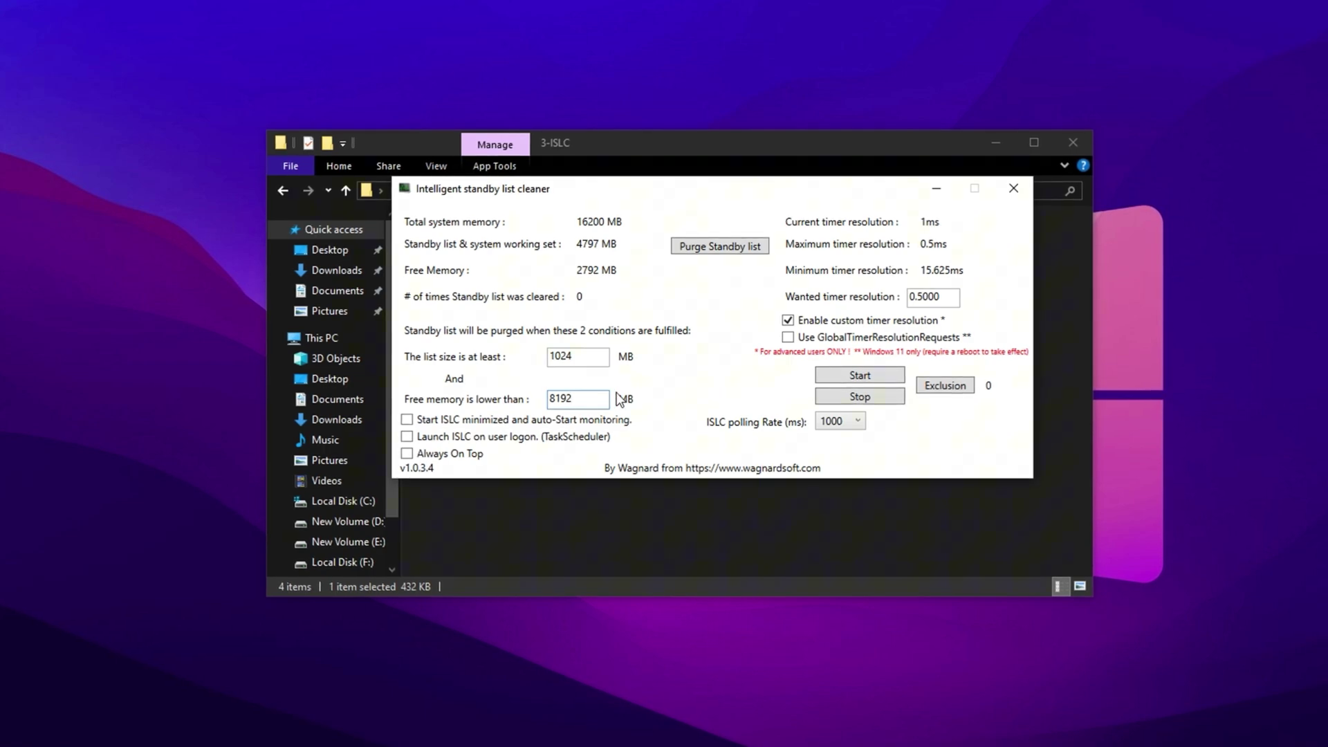
{"action": "left_click_drag", "start_coordinate": [952, 296], "coordinate": [905, 297]}
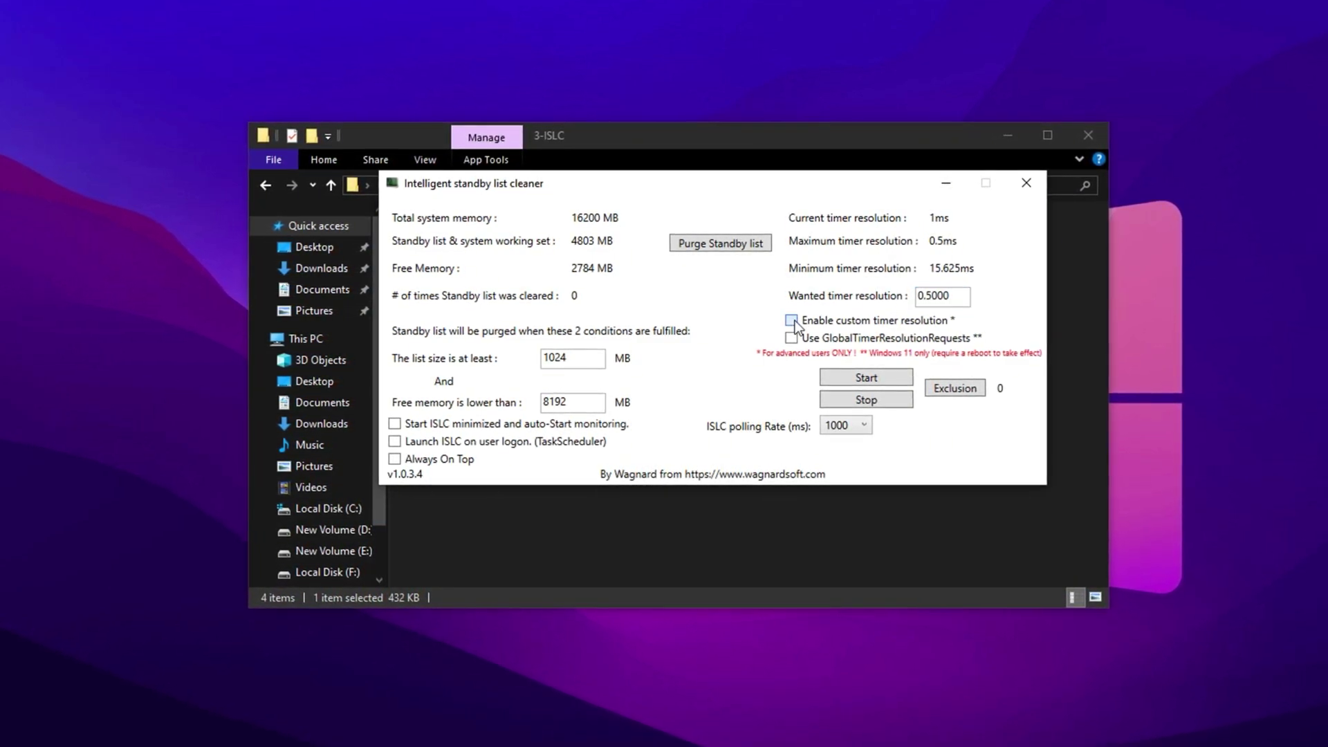
{"action": "left_click", "coordinate": [794, 321]}
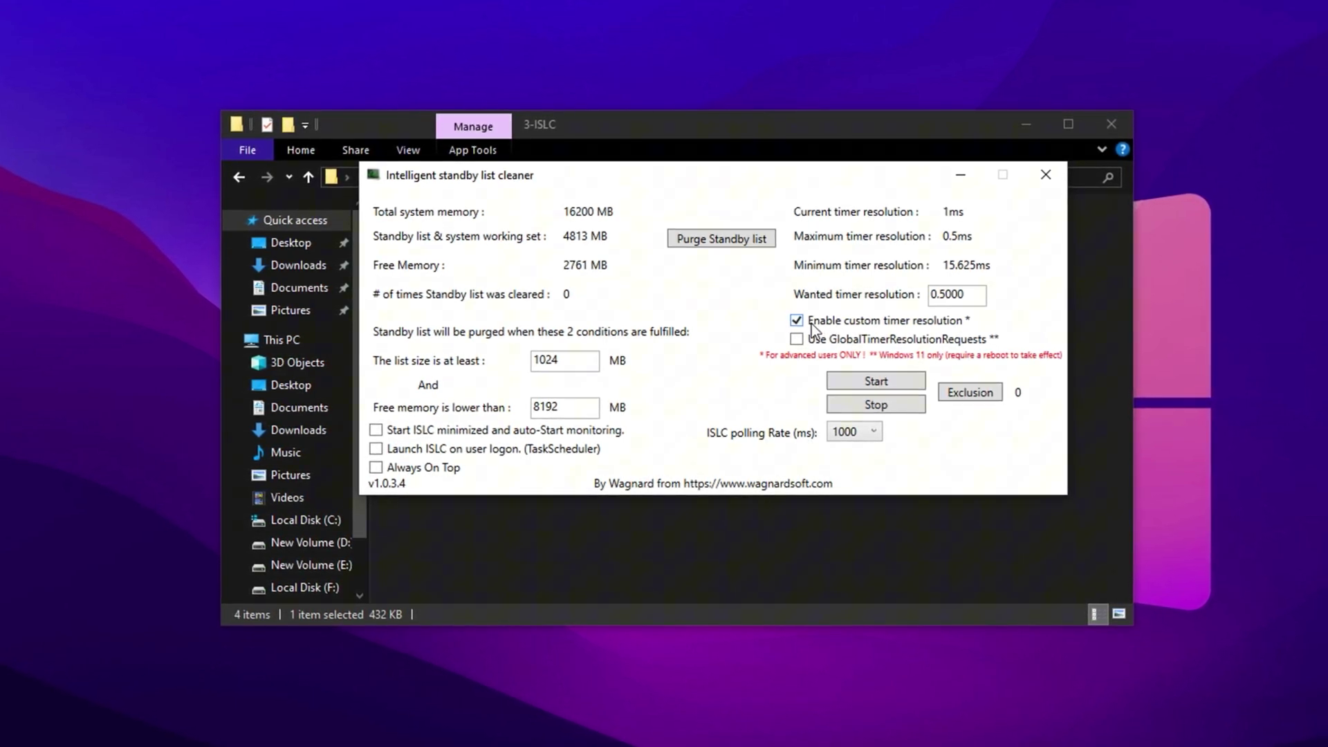
Keep the ISLC polling rate at 1000 ms.
{"action": "left_click", "coordinate": [843, 436]}
{"action": "left_click", "coordinate": [859, 442]}
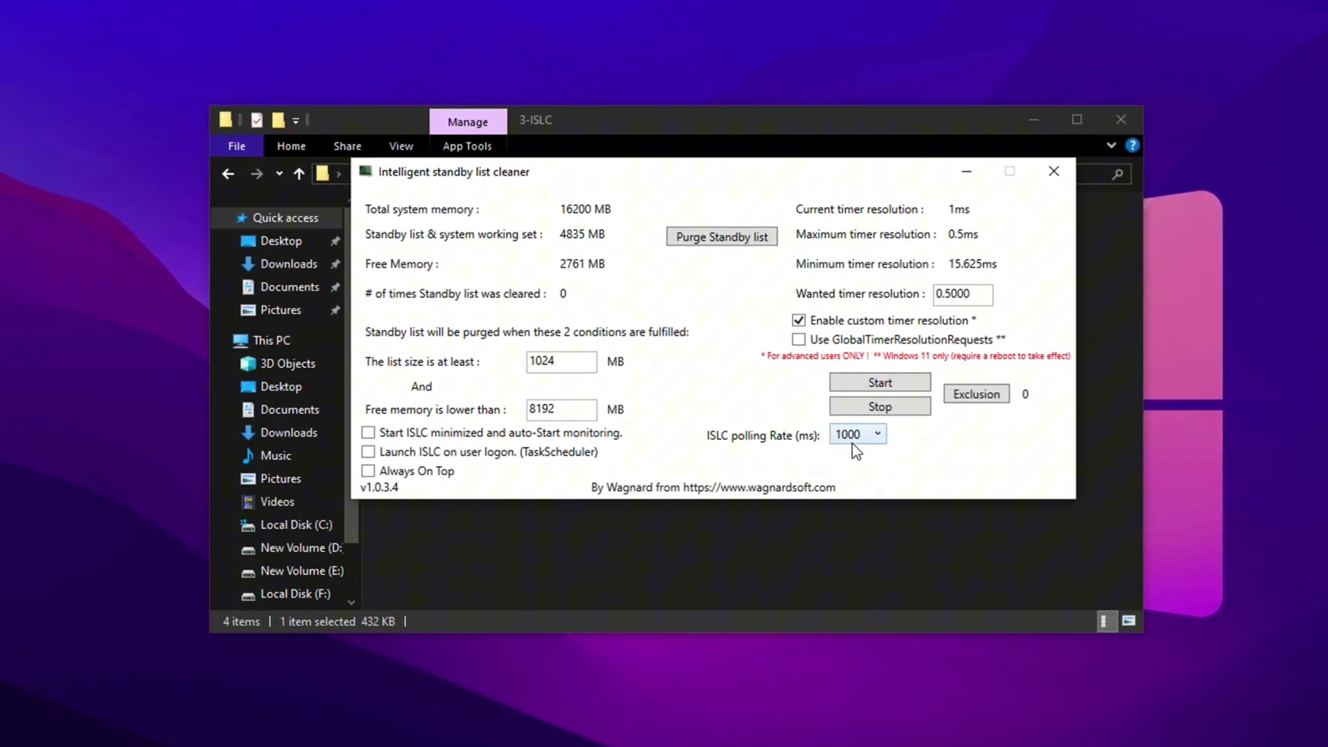
{"action": "left_click", "coordinate": [856, 434]}
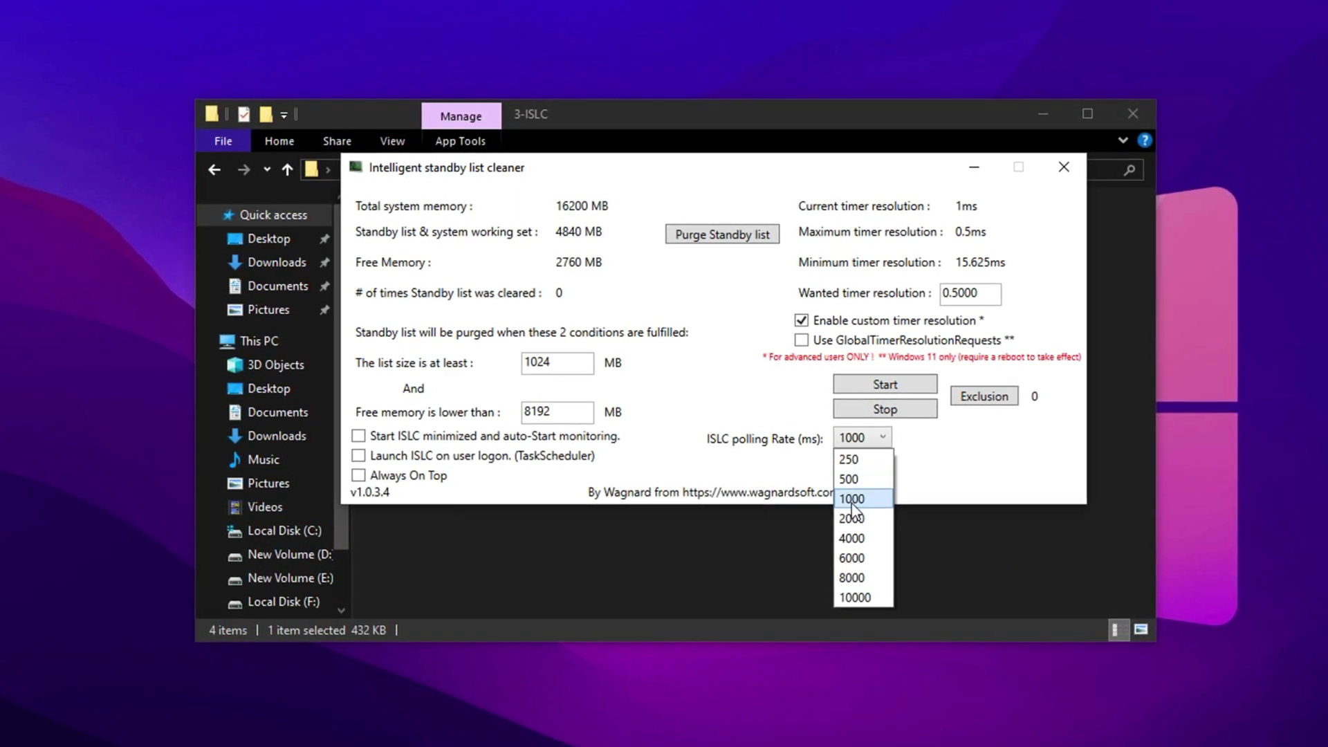
{"action": "left_click", "coordinate": [855, 504]}
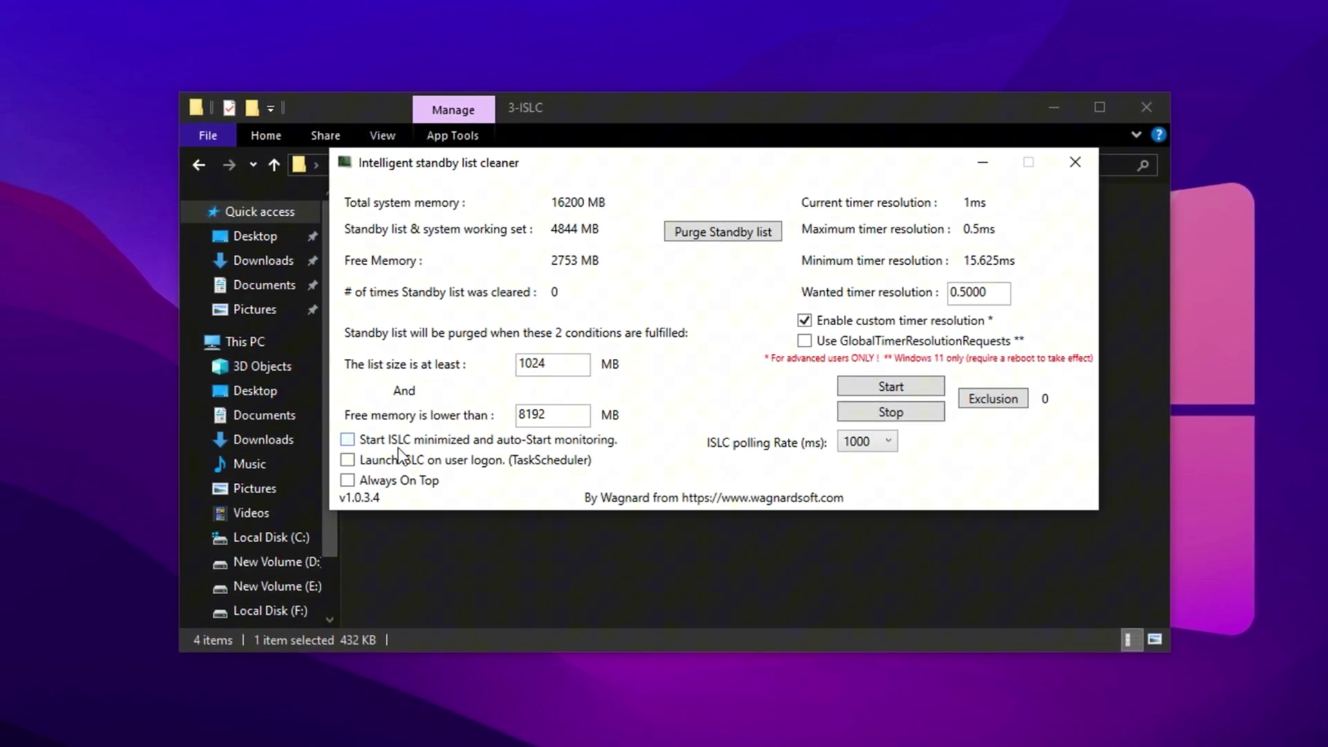
Enable auto-start, logon launch and always-on-top, purge the standby list, and start monitoring.
{"action": "left_click", "coordinate": [348, 439]}
{"action": "left_click", "coordinate": [346, 462]}
{"action": "left_click", "coordinate": [345, 482]}
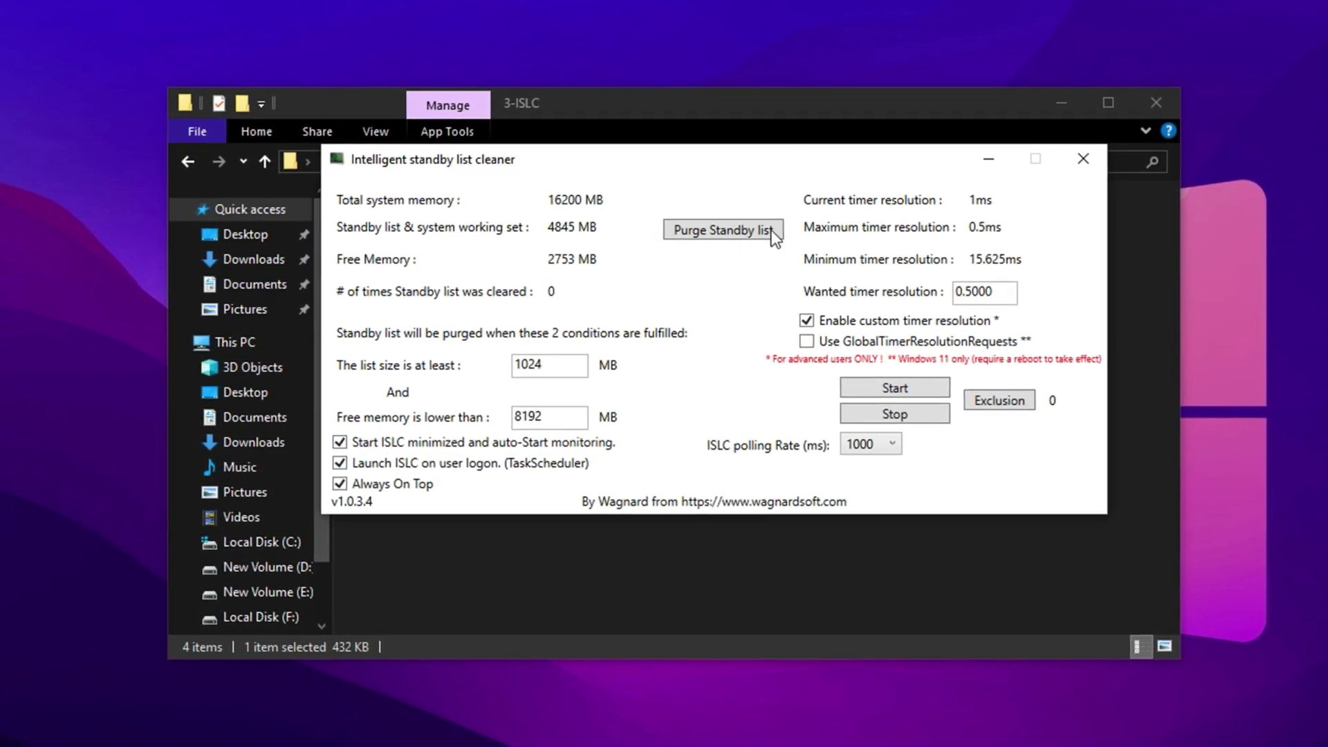
{"action": "left_click", "coordinate": [714, 230]}
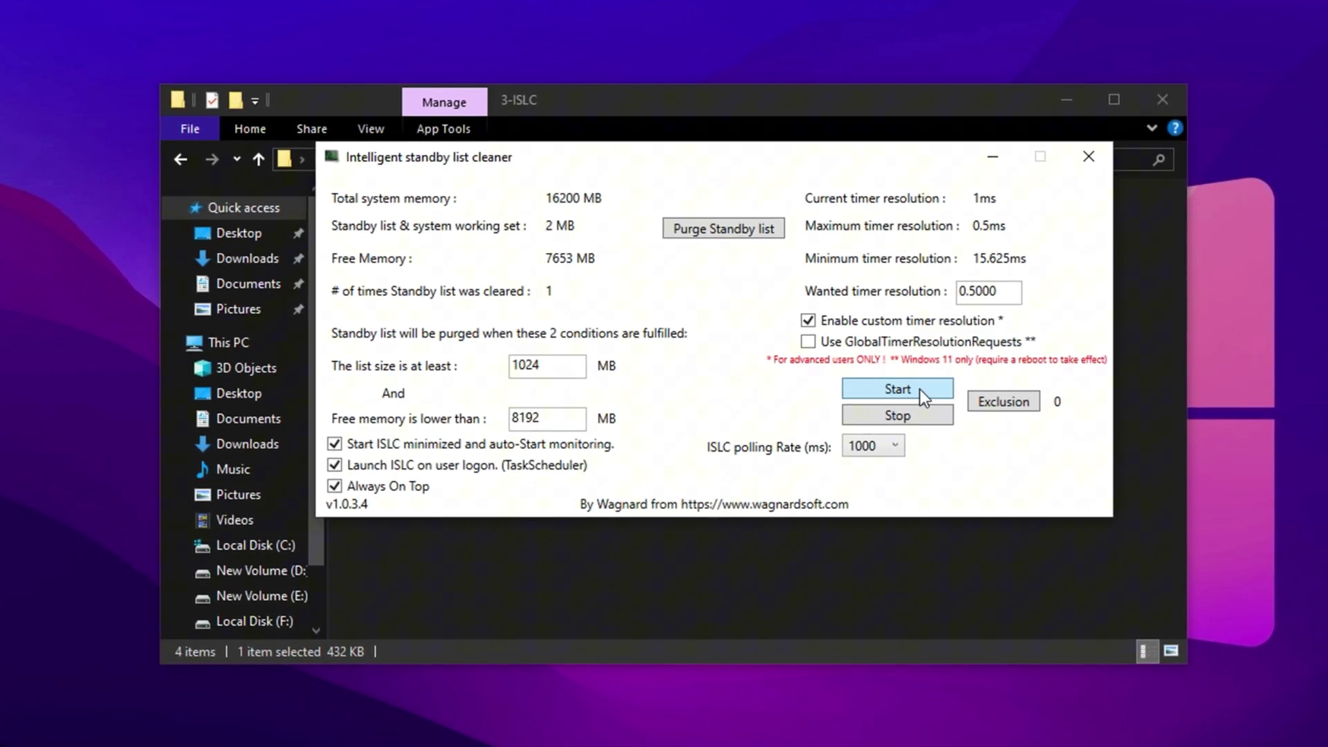
{"action": "left_click", "coordinate": [898, 389]}
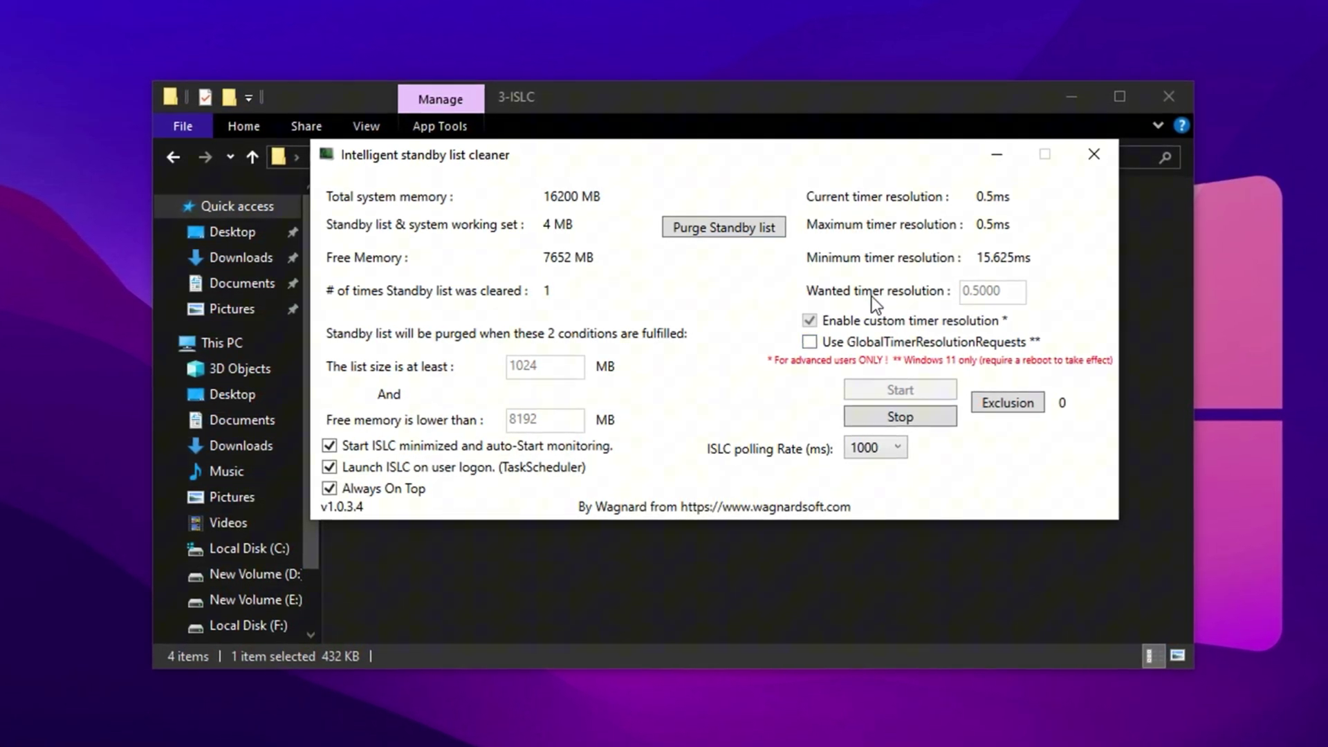
Minimize ISLC, go back to the Fortnite Optimization Pack folder and select 4-GearUp Booster.
{"action": "left_click", "coordinate": [1002, 151]}
{"action": "left_click", "coordinate": [602, 336]}
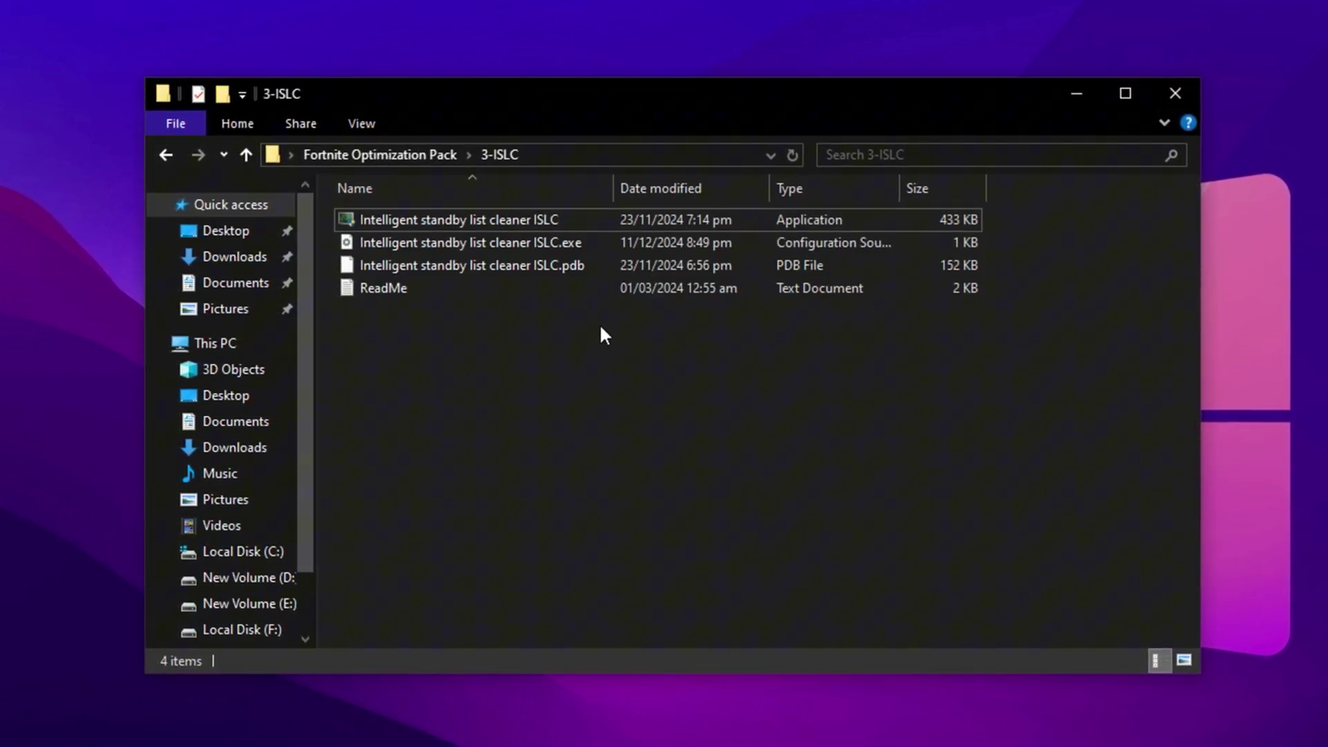
{"action": "key", "text": "BackSpace"}
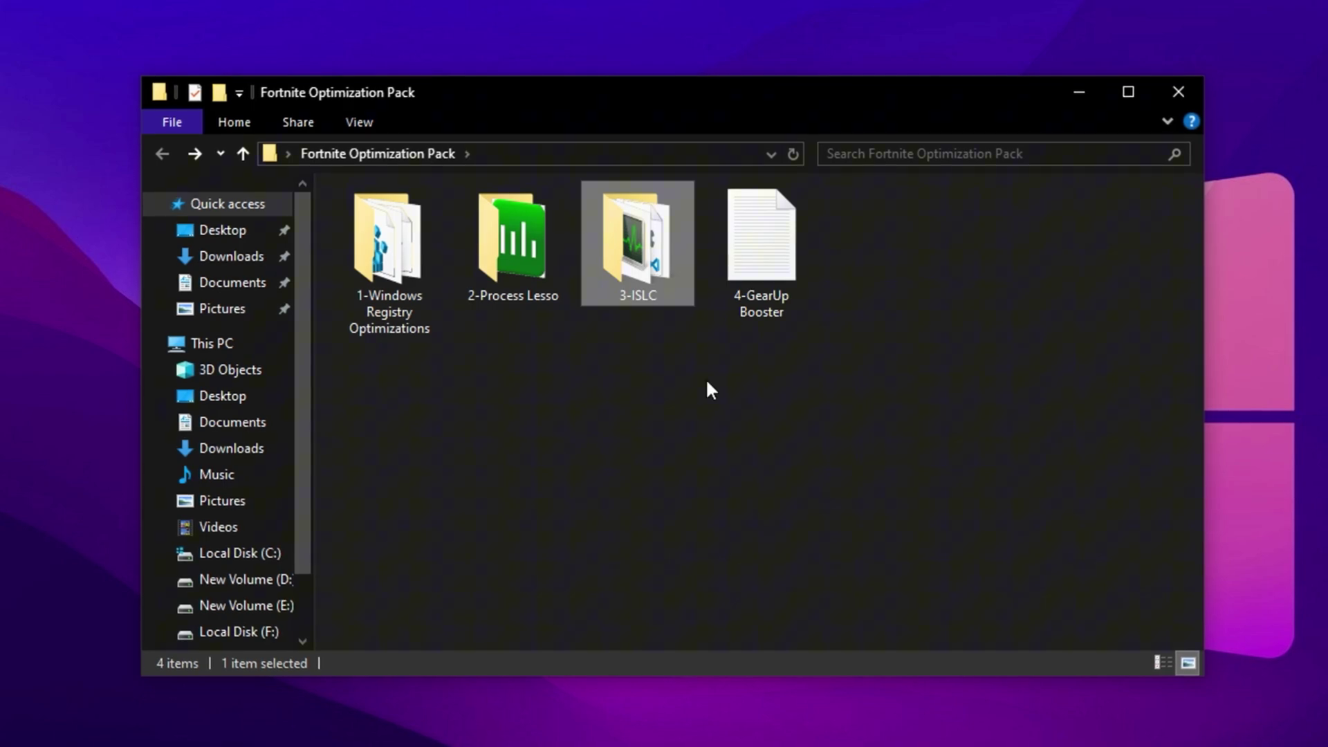
{"action": "left_click", "coordinate": [706, 382]}
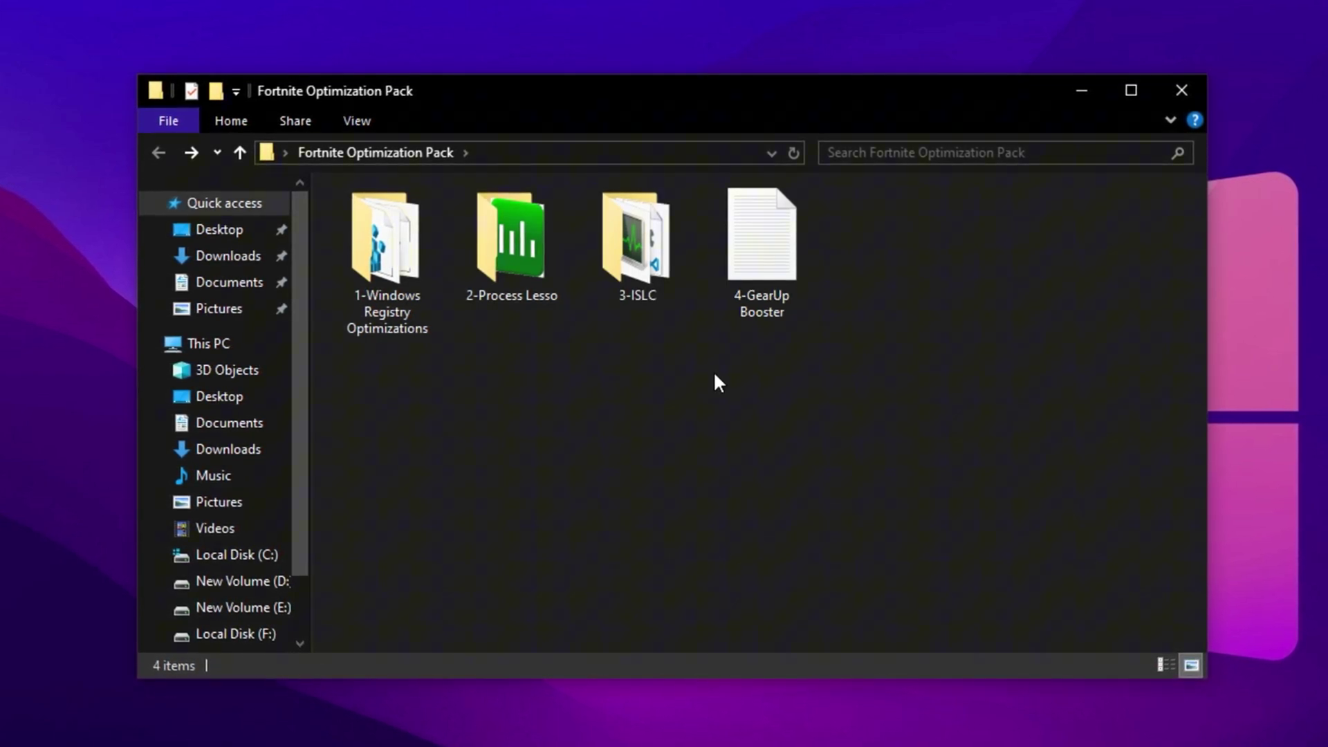
{"action": "left_click", "coordinate": [772, 242]}
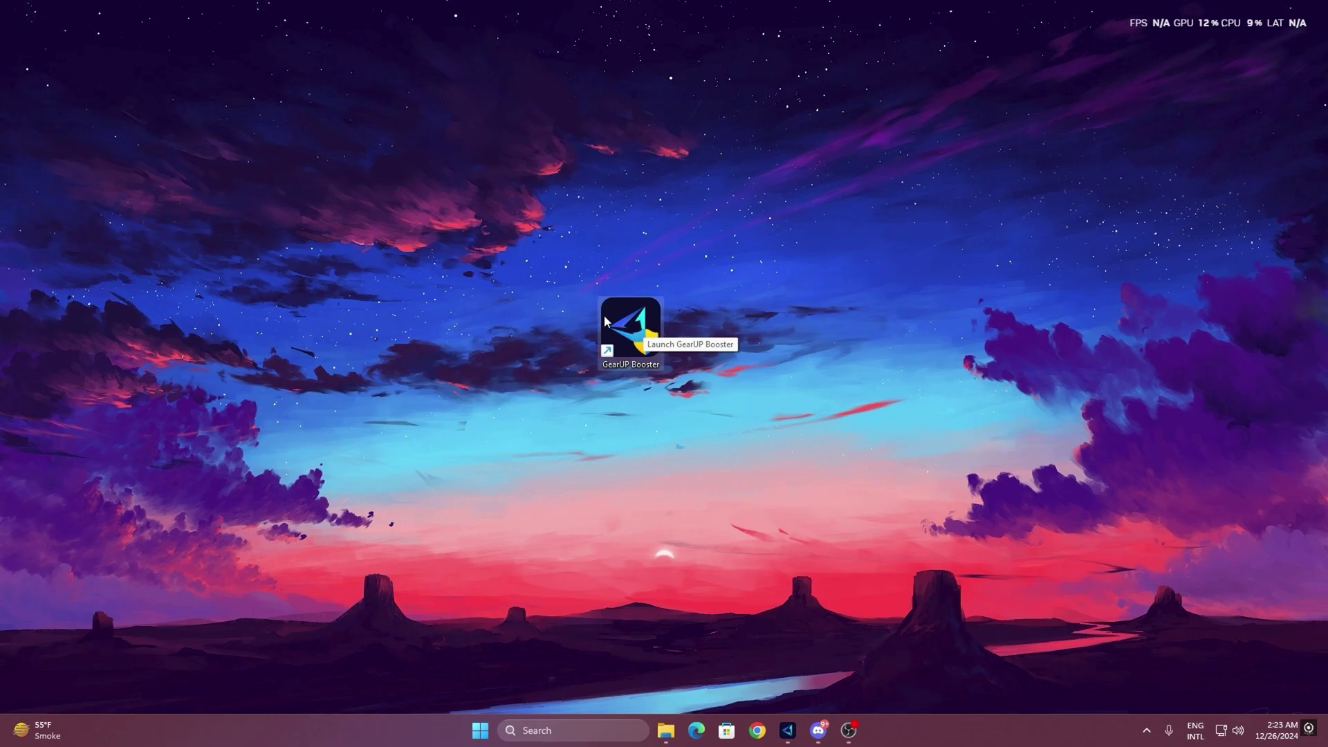
Launch GearUP Booster, browse the Games catalogue, and return Home with Fortnite under My Games.
{"action": "double_click", "coordinate": [606, 322]}
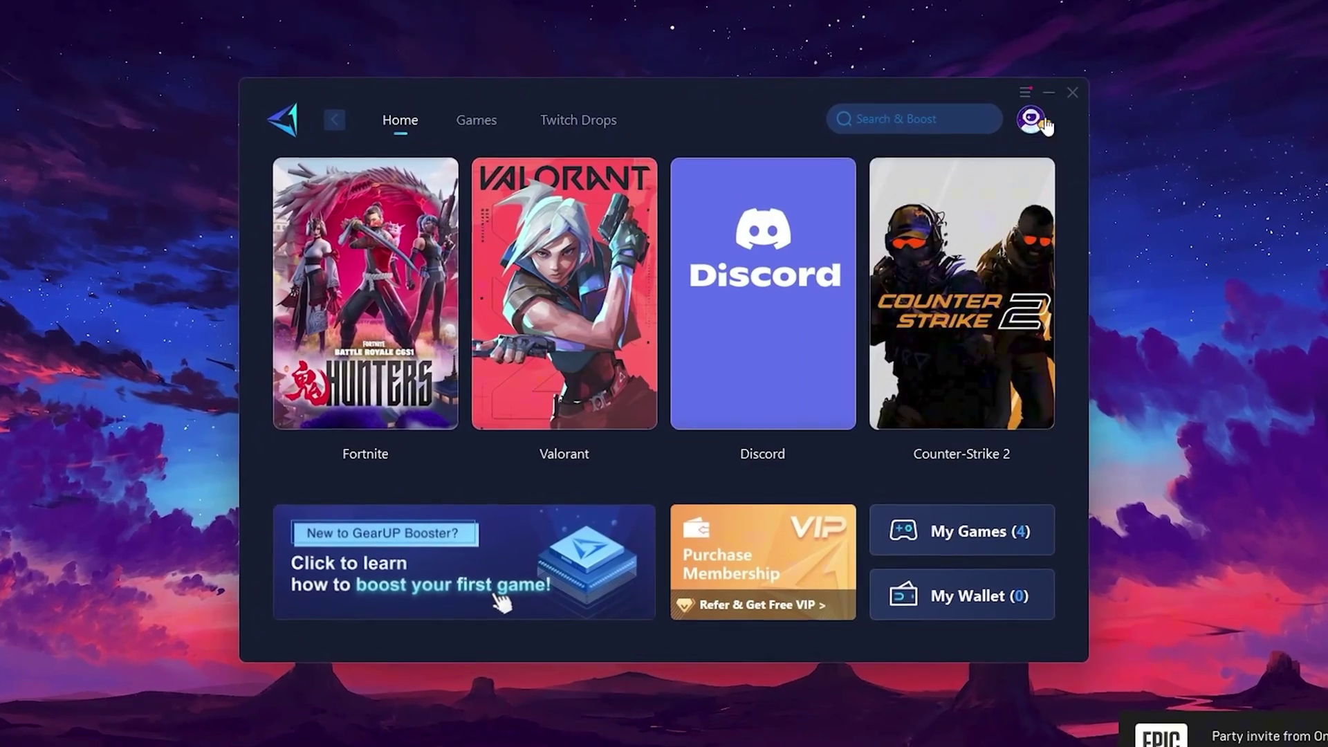
{"action": "mouse_move", "coordinate": [1037, 123]}
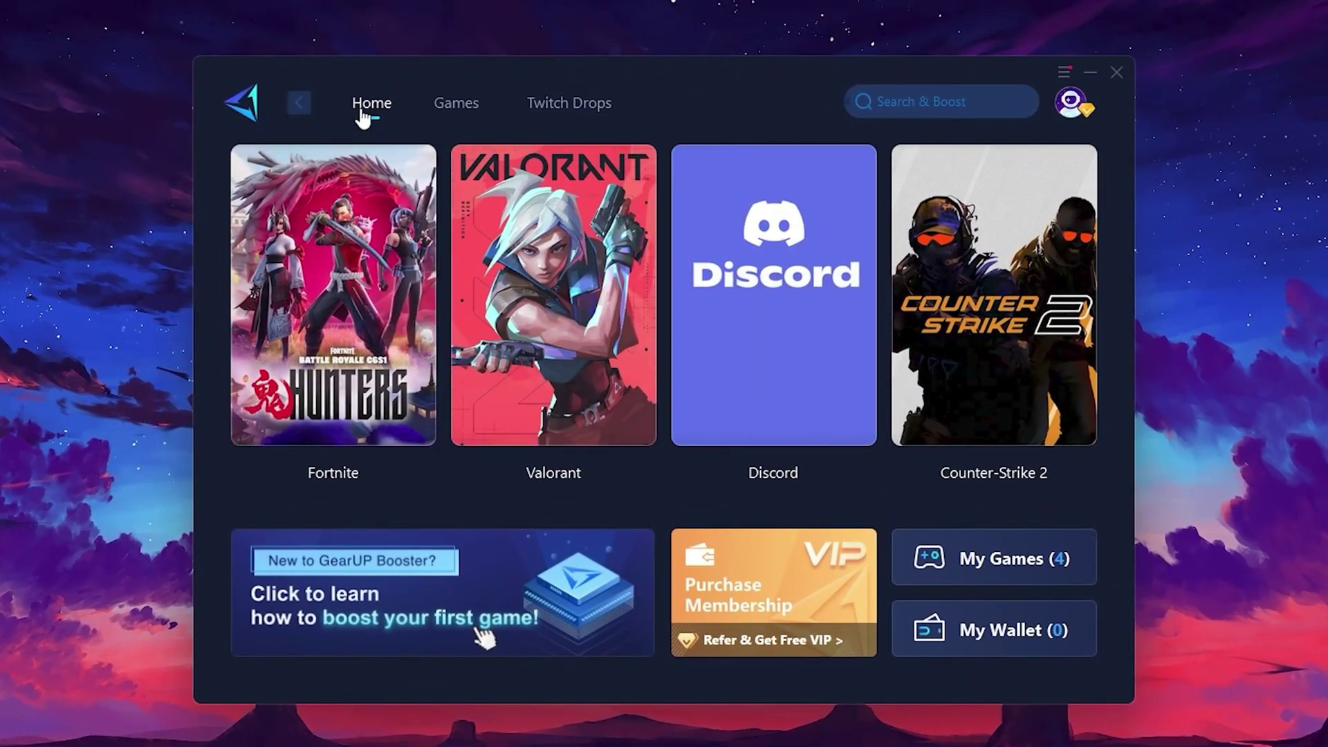
{"action": "mouse_move", "coordinate": [1010, 270]}
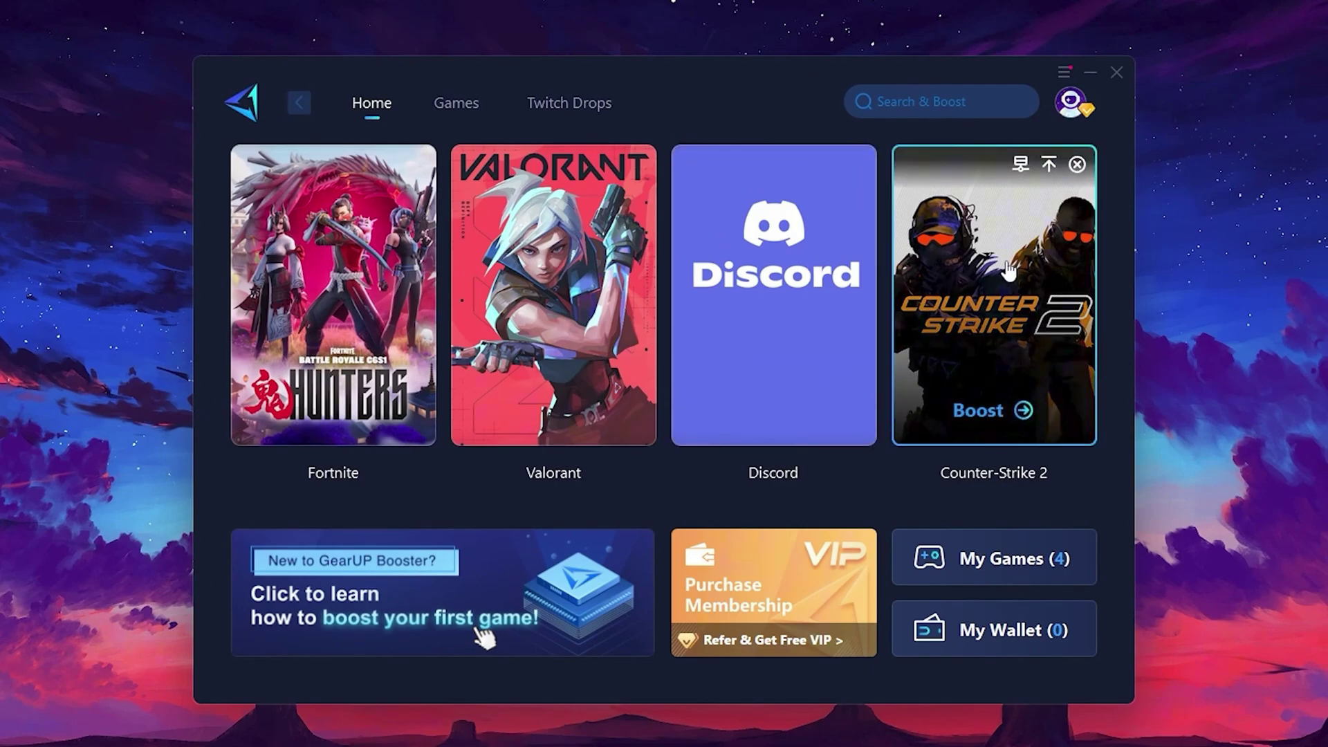
{"action": "left_click", "coordinate": [458, 105]}
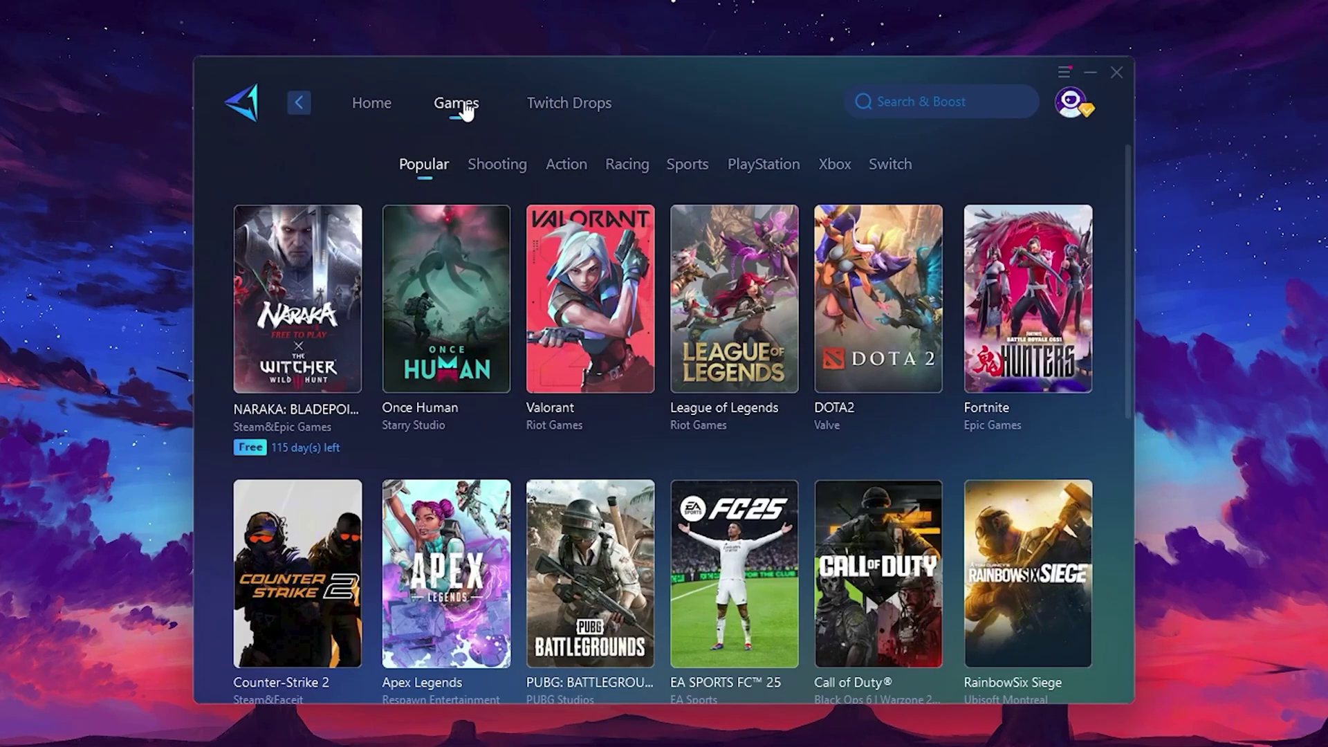
{"action": "mouse_move", "coordinate": [913, 257]}
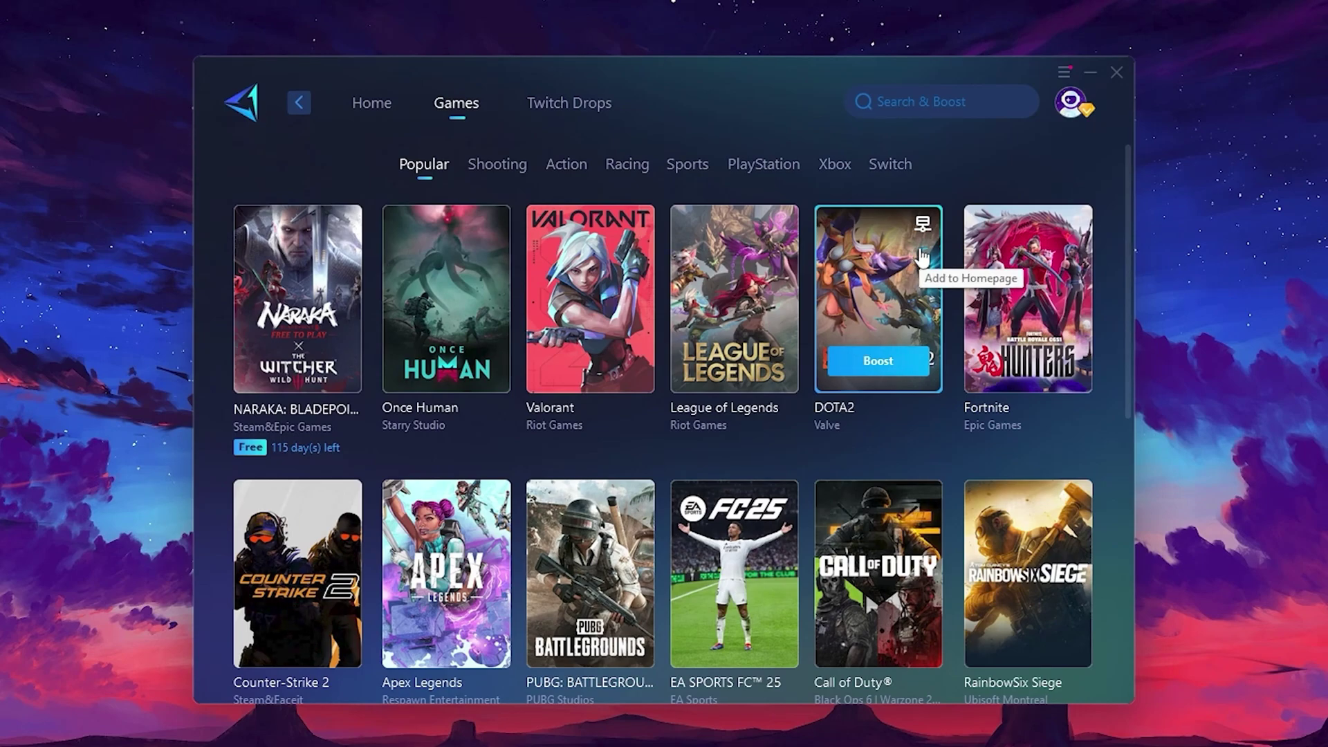
{"action": "left_click", "coordinate": [375, 111]}
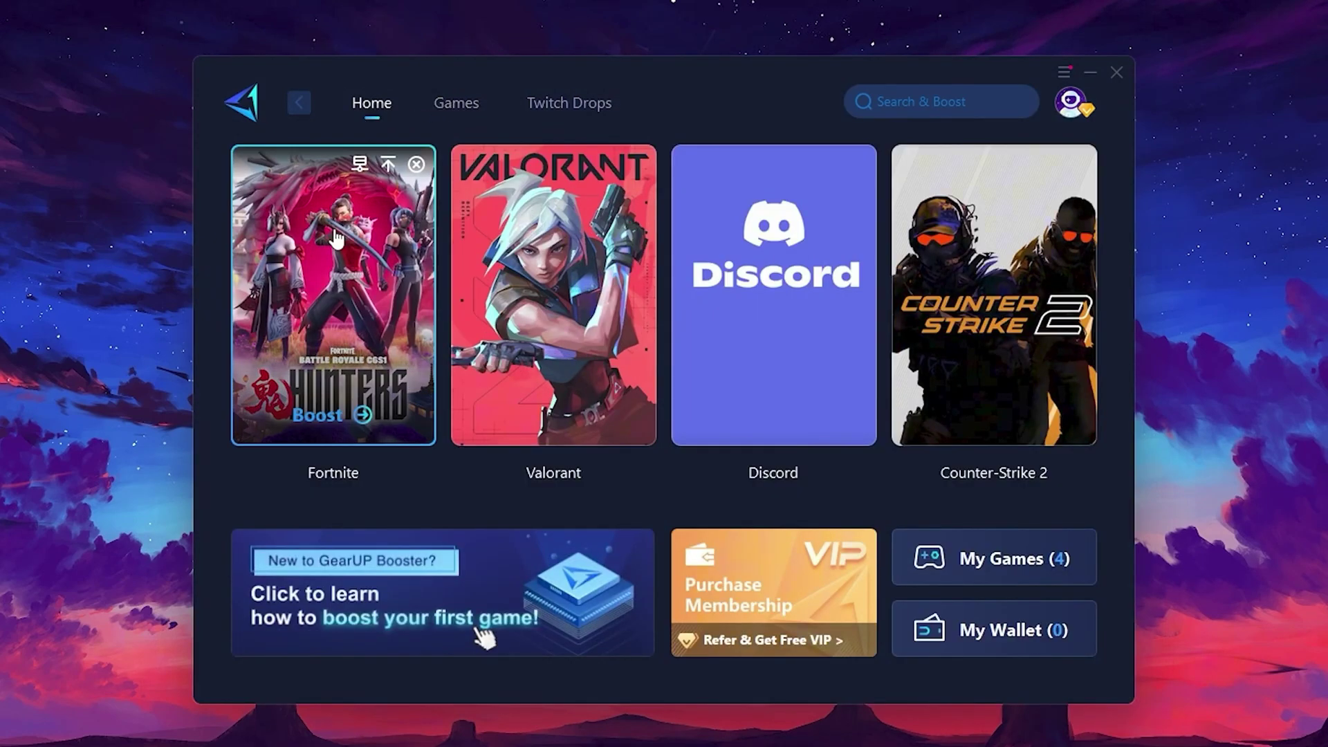
{"action": "mouse_move", "coordinate": [410, 299]}
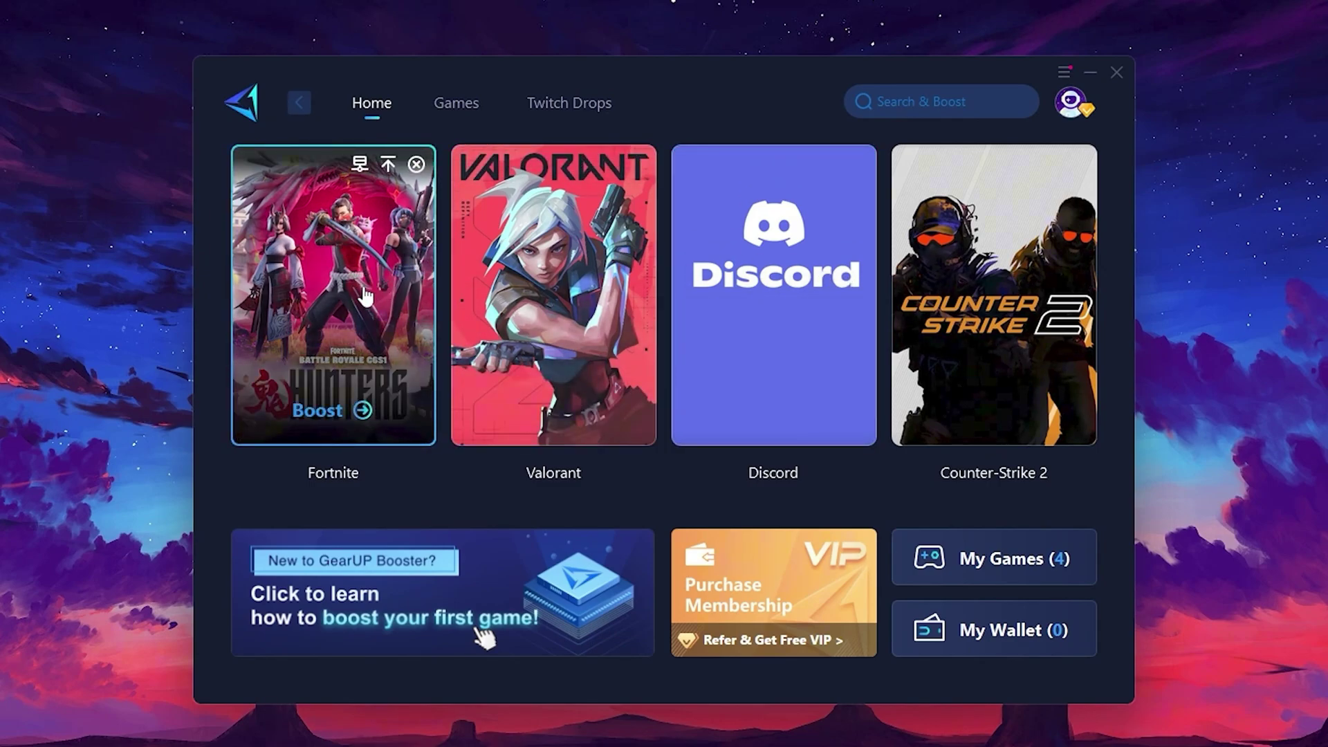
{"action": "left_click", "coordinate": [322, 413]}
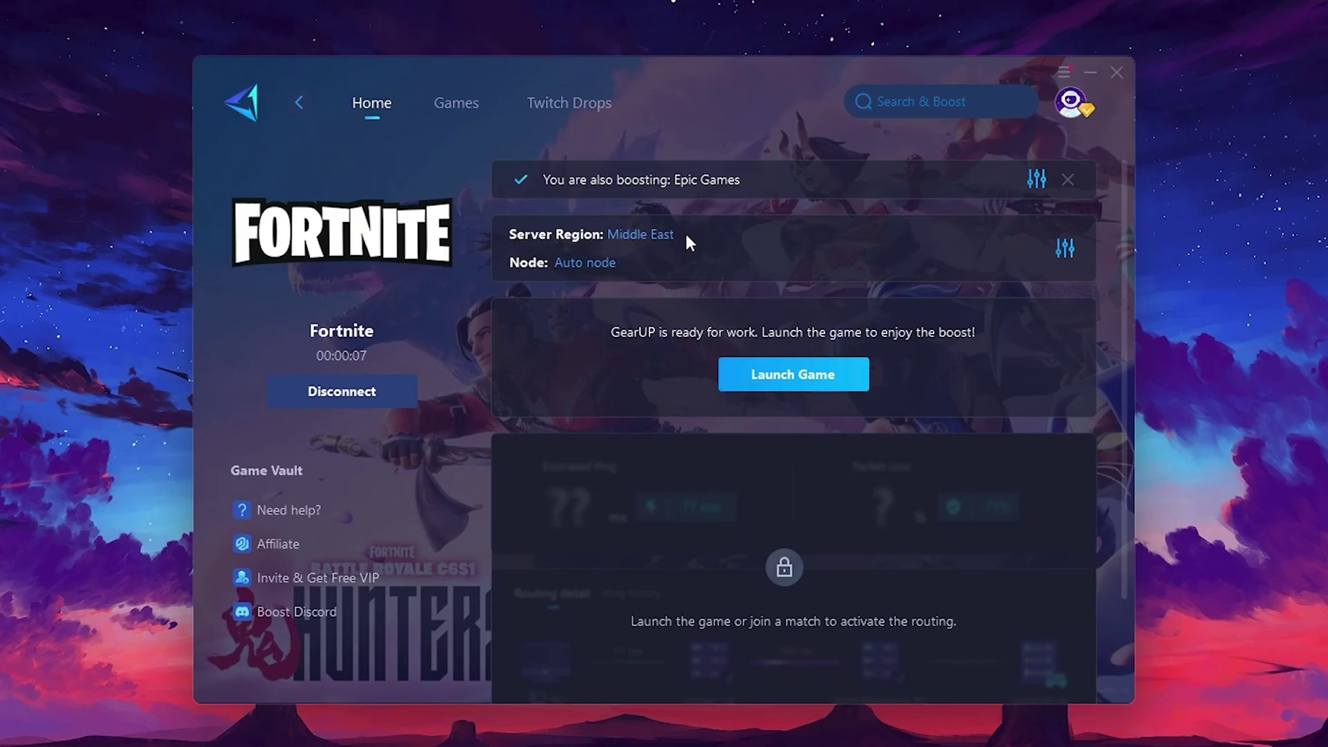
{"action": "left_click", "coordinate": [644, 234]}
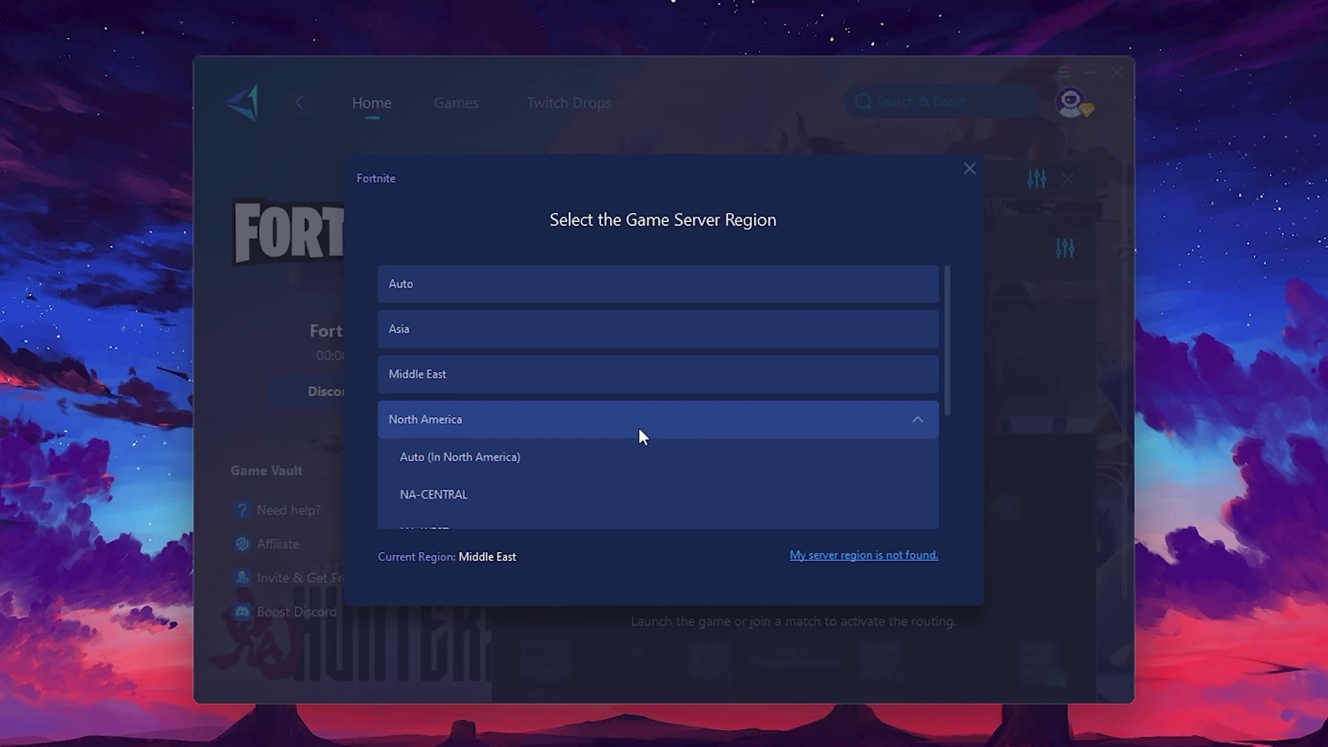
{"action": "scroll", "coordinate": [613, 412], "scroll_direction": "down", "scroll_amount": 1}
{"action": "scroll", "coordinate": [524, 362], "scroll_direction": "up", "scroll_amount": 1}
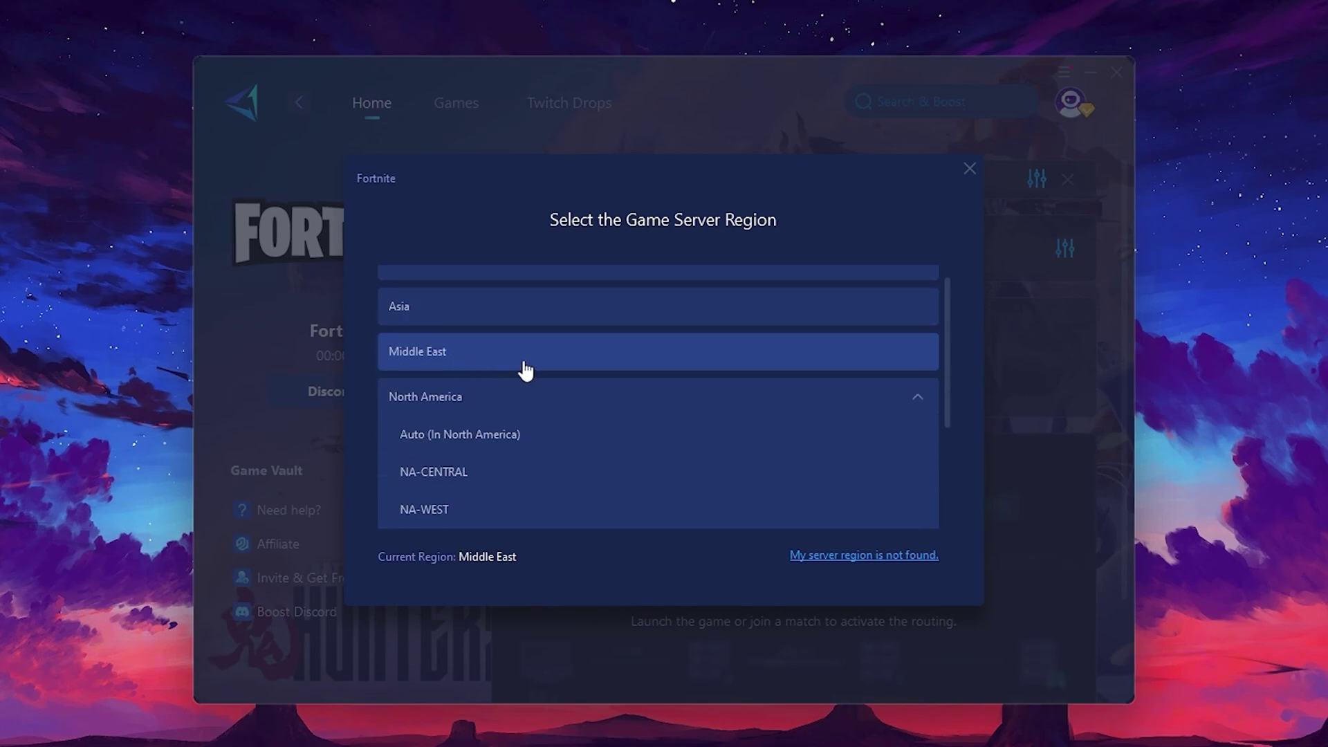
{"action": "left_click", "coordinate": [969, 168]}
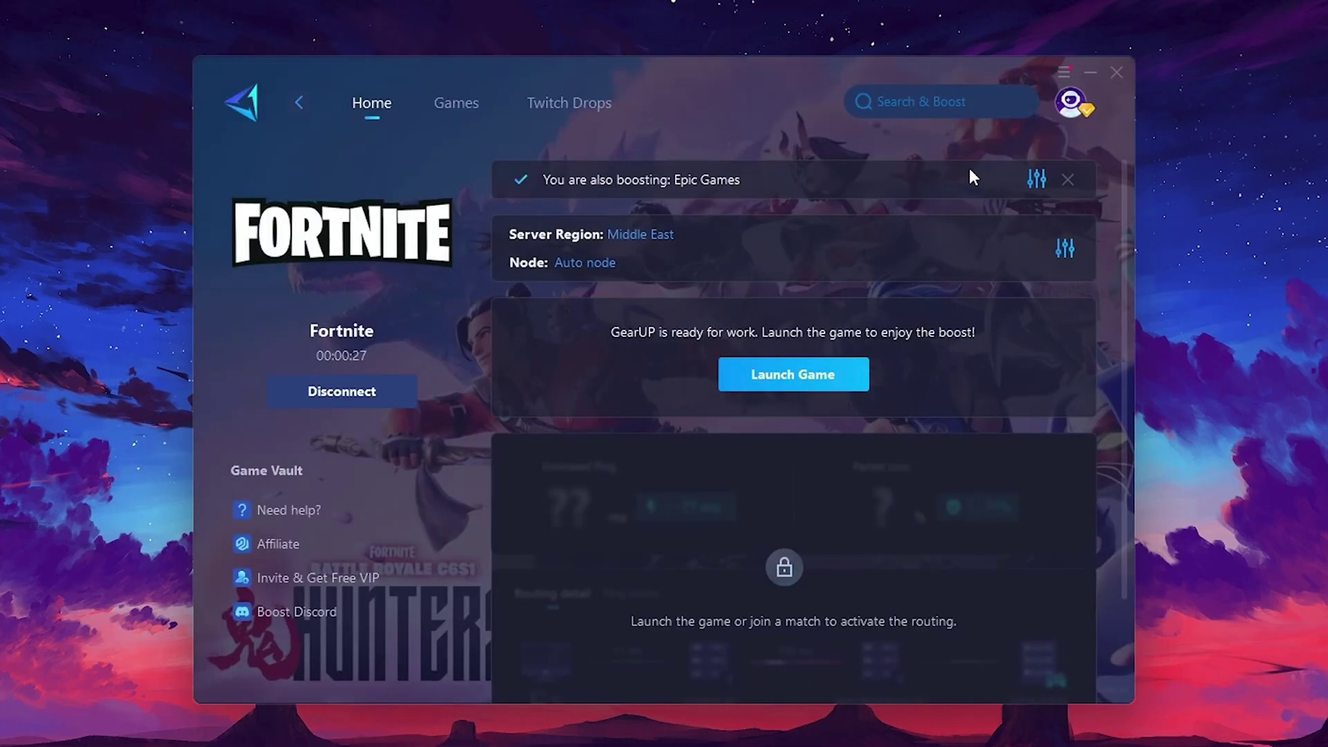
{"action": "left_click", "coordinate": [576, 269]}
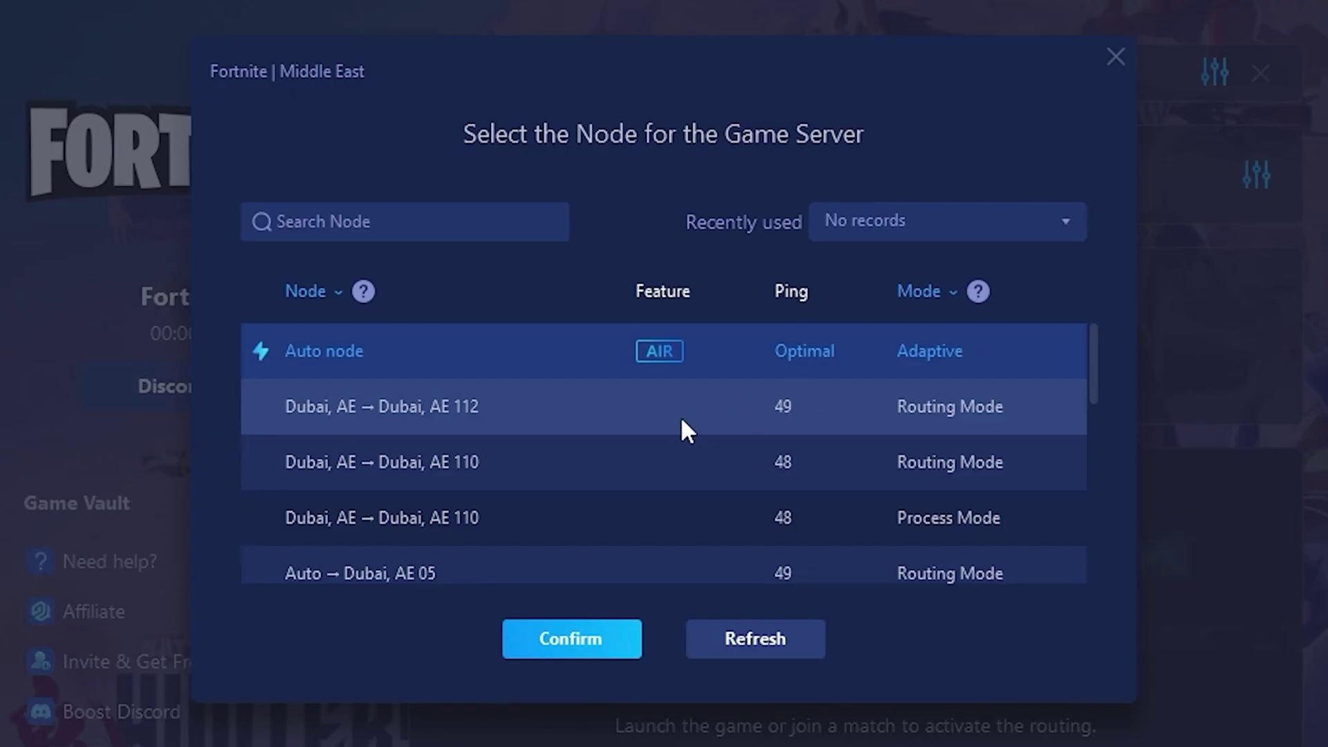
{"action": "scroll", "coordinate": [678, 419], "scroll_direction": "down", "scroll_amount": 2}
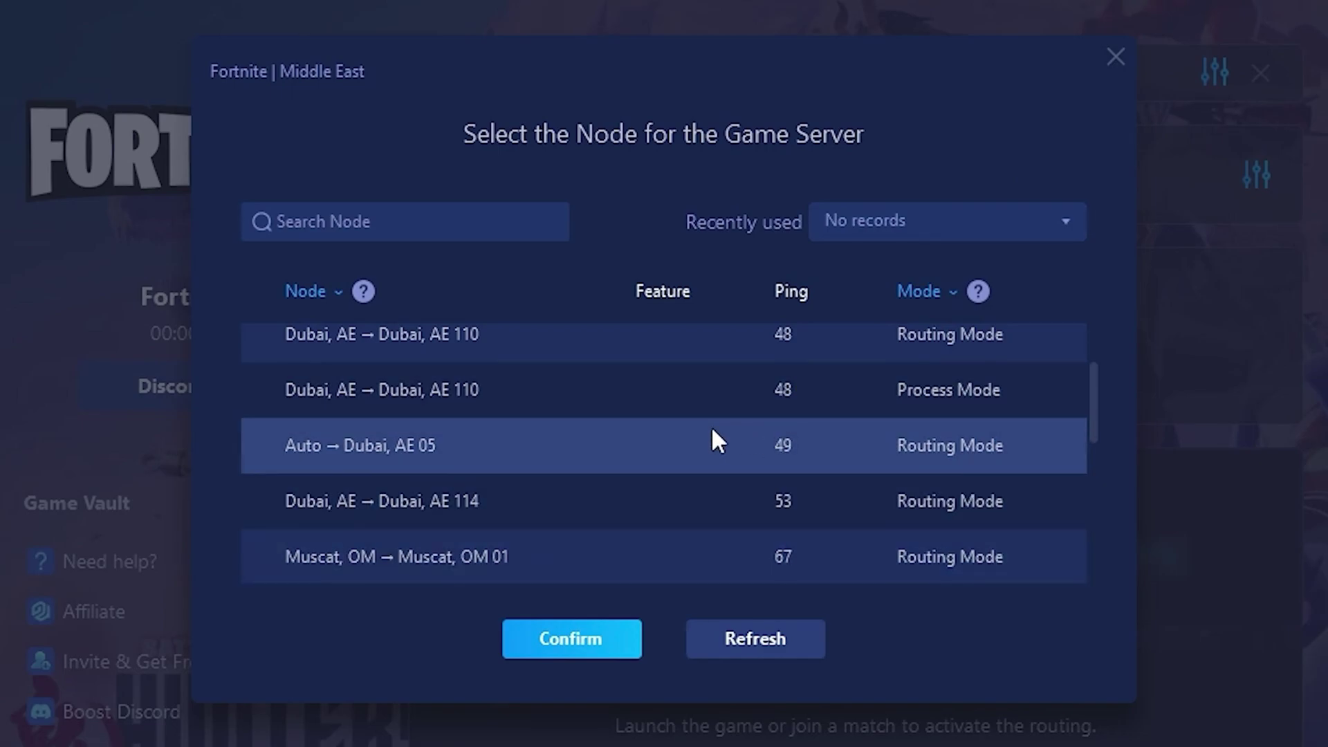
{"action": "scroll", "coordinate": [796, 450], "scroll_direction": "up", "scroll_amount": 2}
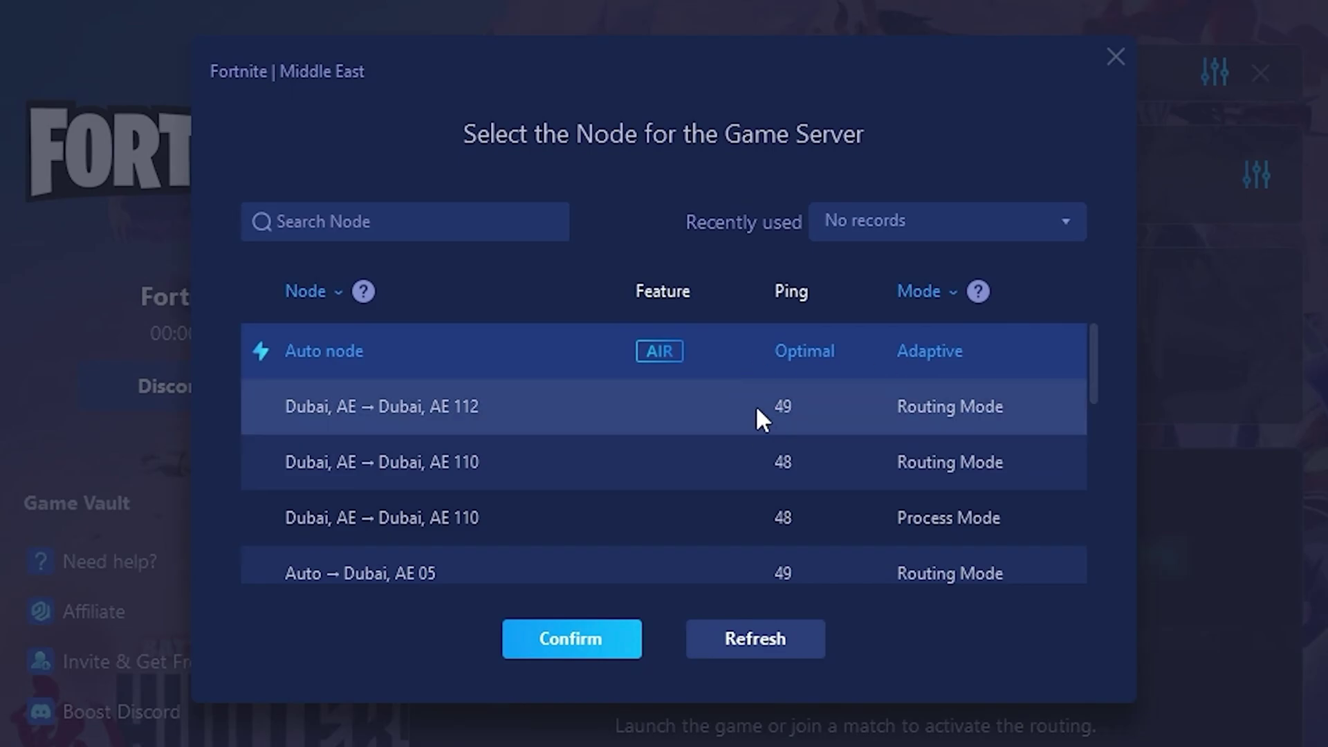
{"action": "left_click", "coordinate": [1116, 57]}
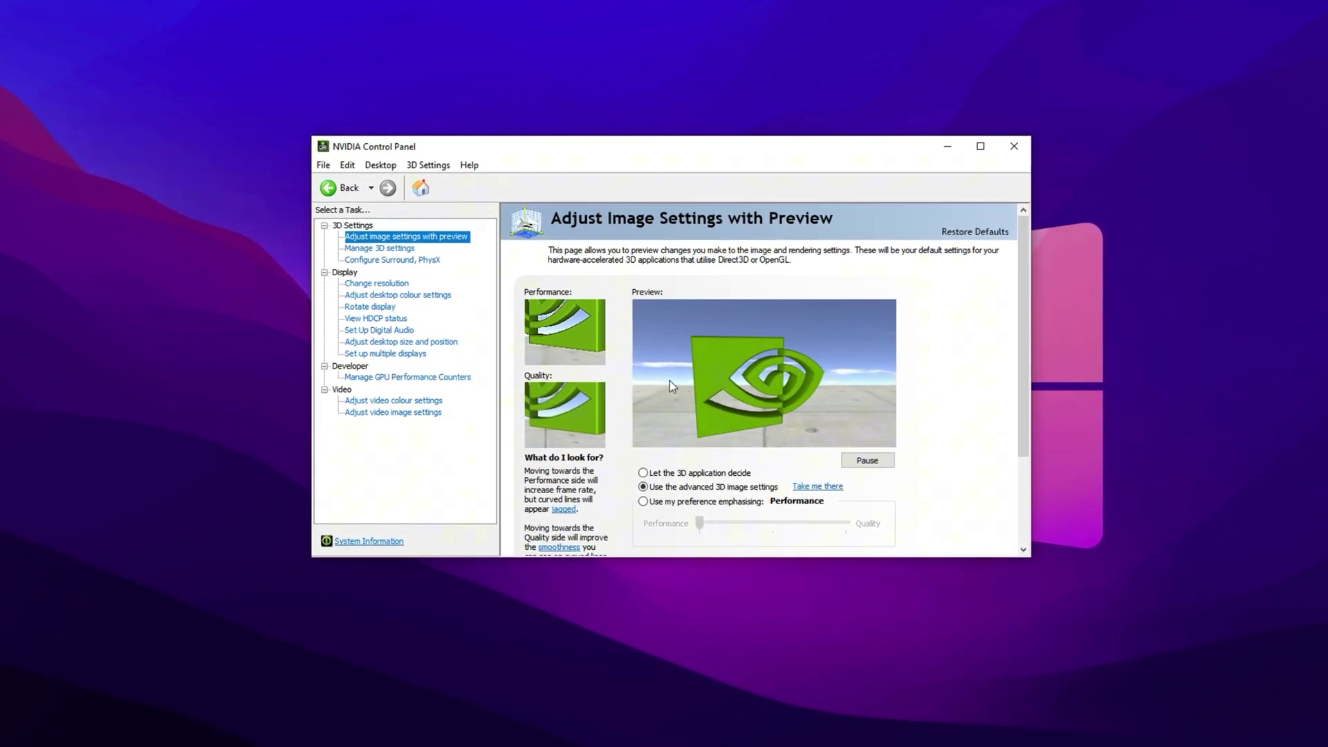
Open Manage 3D Settings and scroll Global Settings down to Power management mode.
{"action": "left_click", "coordinate": [398, 248]}
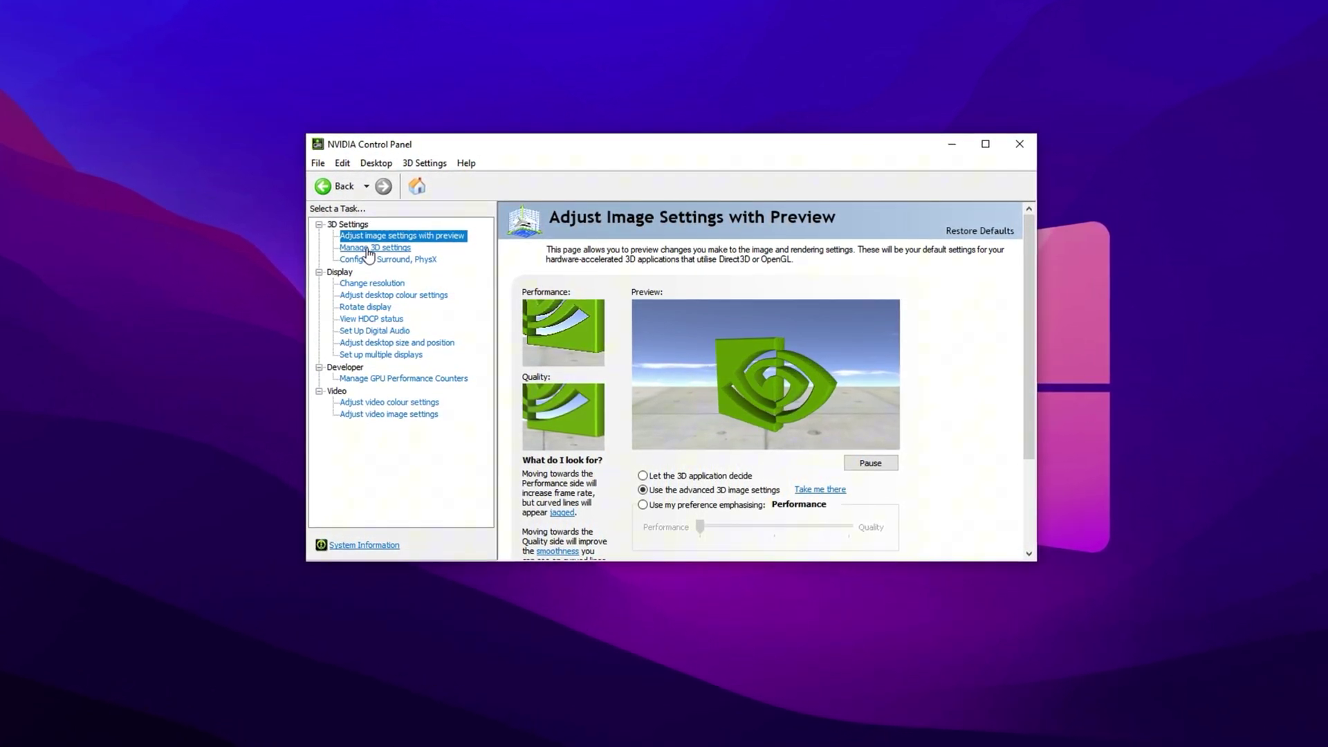
{"action": "scroll", "coordinate": [653, 456], "scroll_direction": "down", "scroll_amount": 1}
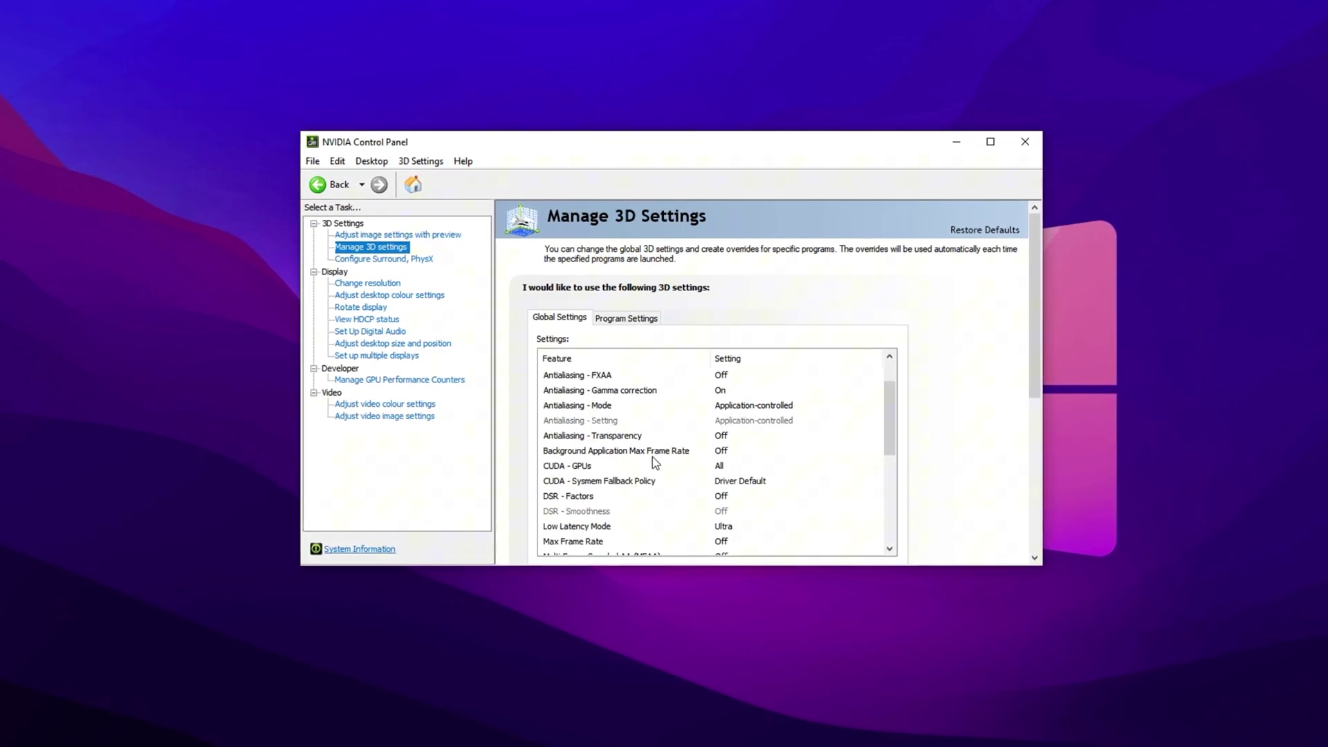
{"action": "scroll", "coordinate": [653, 461], "scroll_direction": "down", "scroll_amount": 2}
{"action": "scroll", "coordinate": [653, 461], "scroll_direction": "down", "scroll_amount": 1}
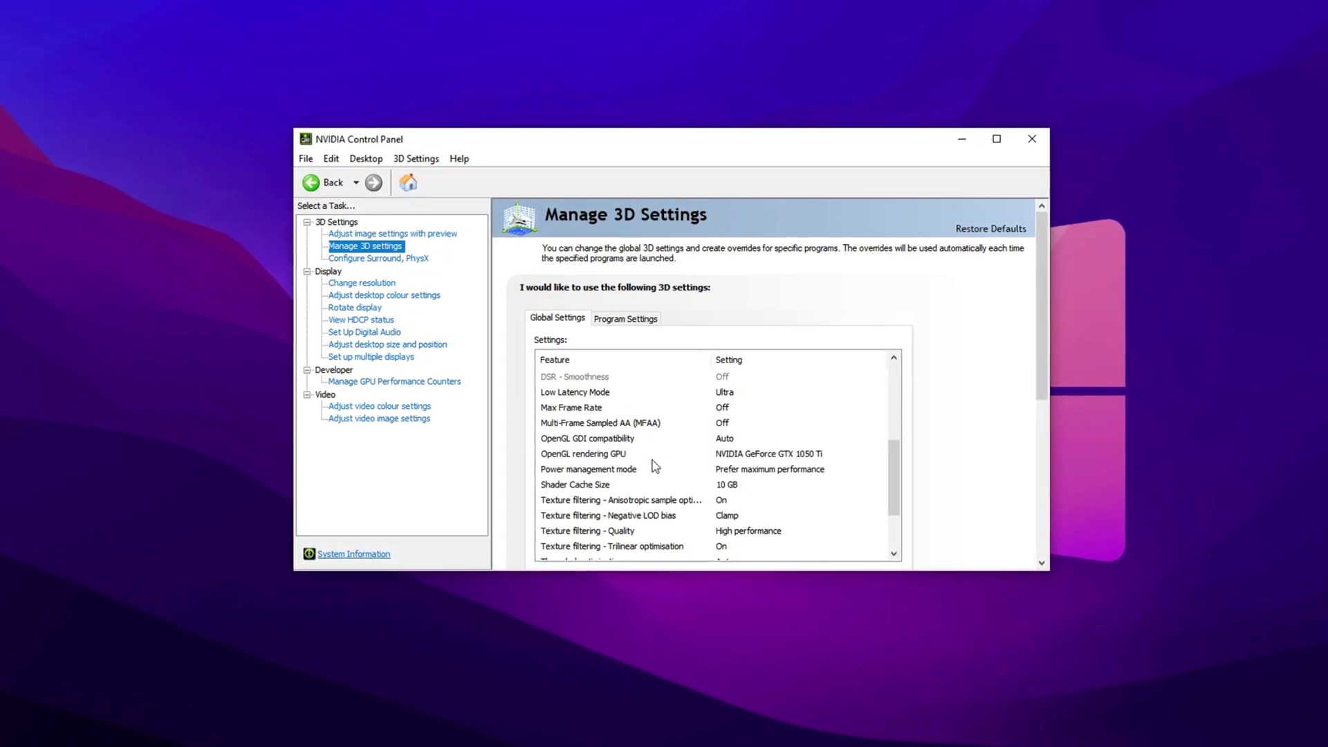
{"action": "scroll", "coordinate": [653, 462], "scroll_direction": "down", "scroll_amount": 1}
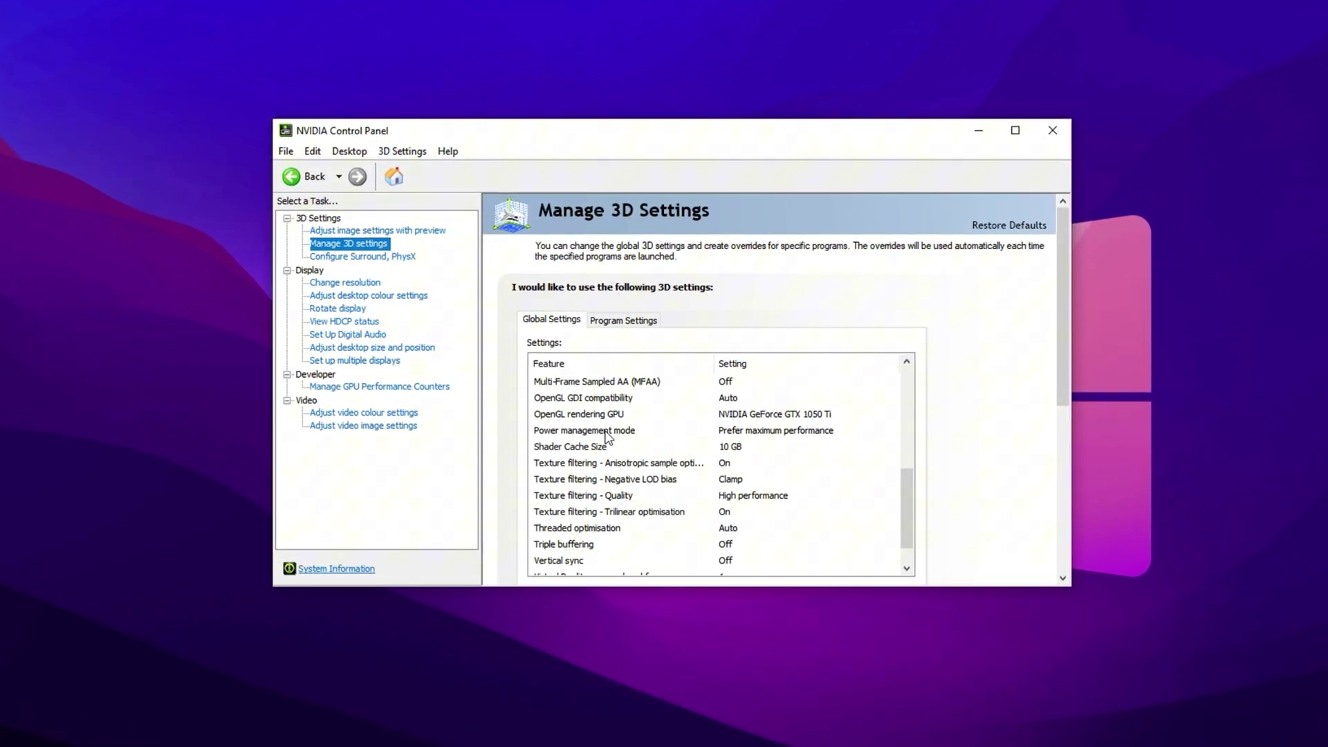
Change the global Power management mode option to Prefer maximum performance.
{"action": "left_click", "coordinate": [759, 430]}
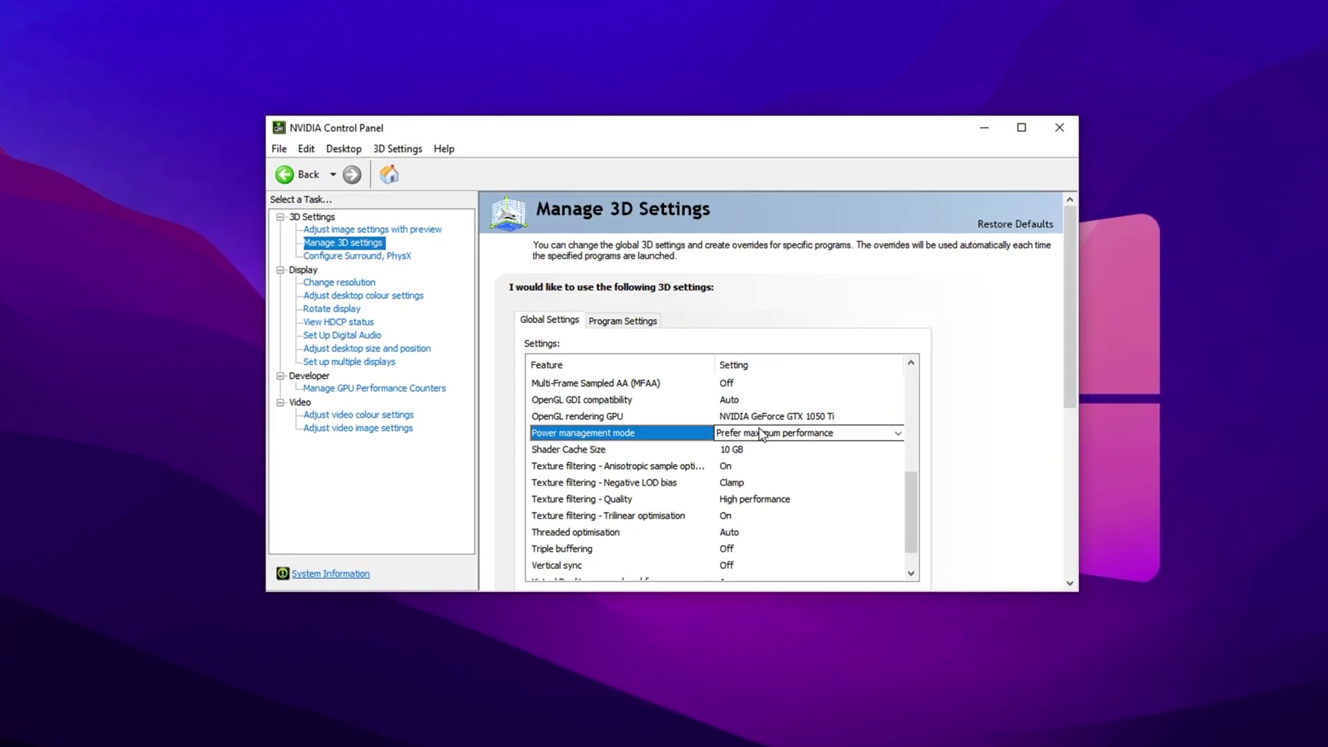
{"action": "left_click", "coordinate": [755, 436]}
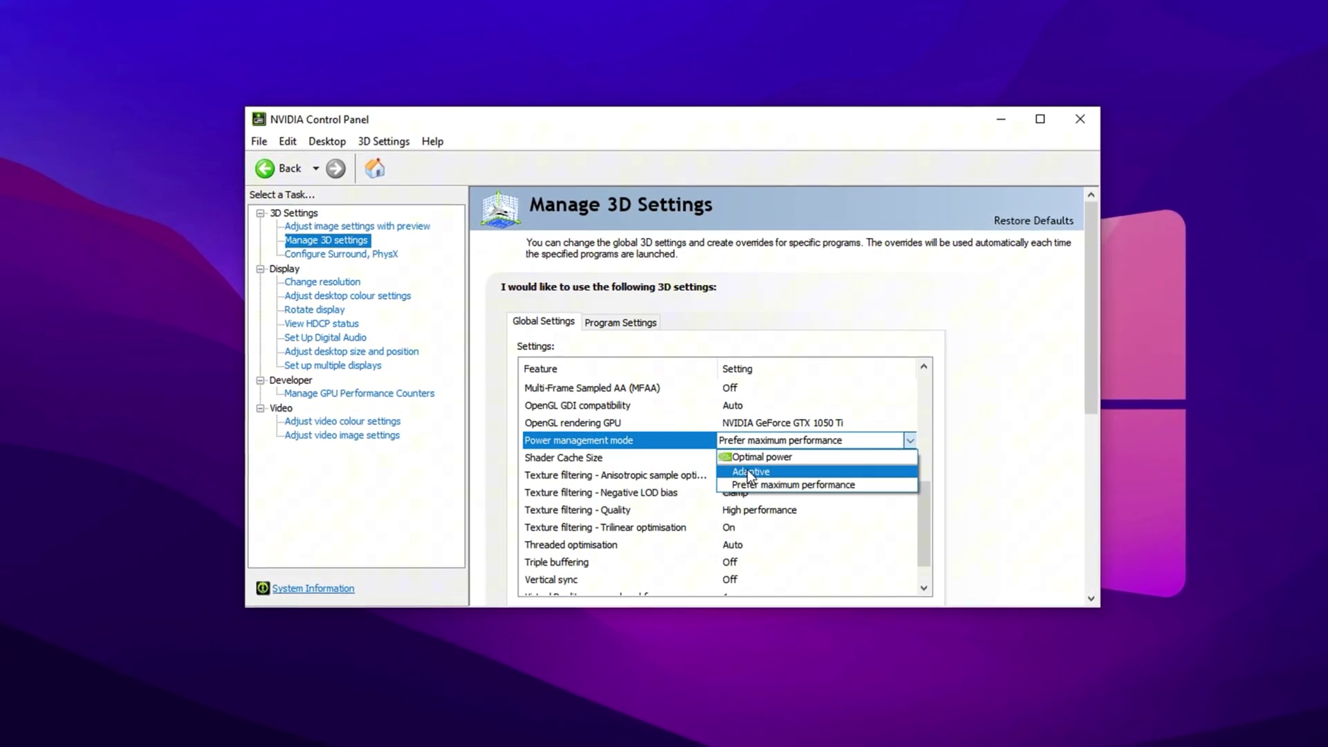
{"action": "left_click", "coordinate": [763, 488]}
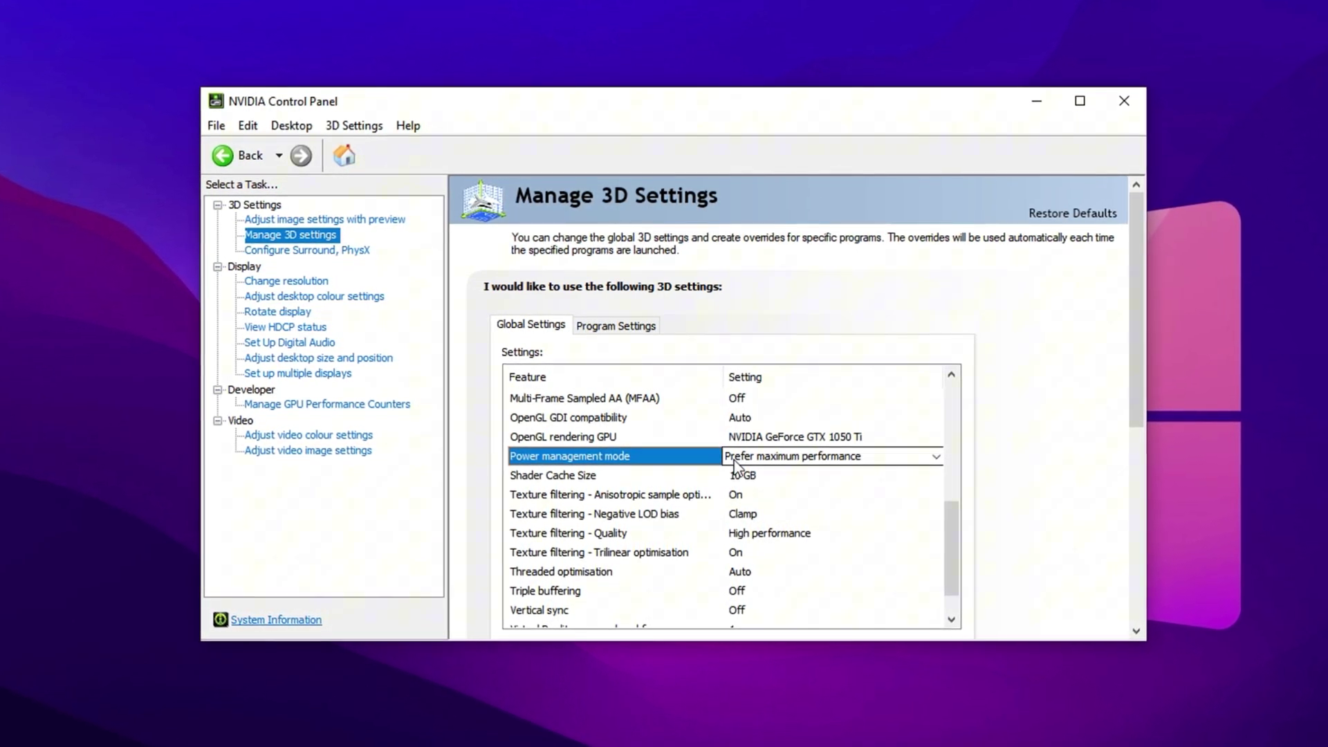
Choose High performance for the global Texture filtering - Quality setting.
{"action": "left_click", "coordinate": [608, 536]}
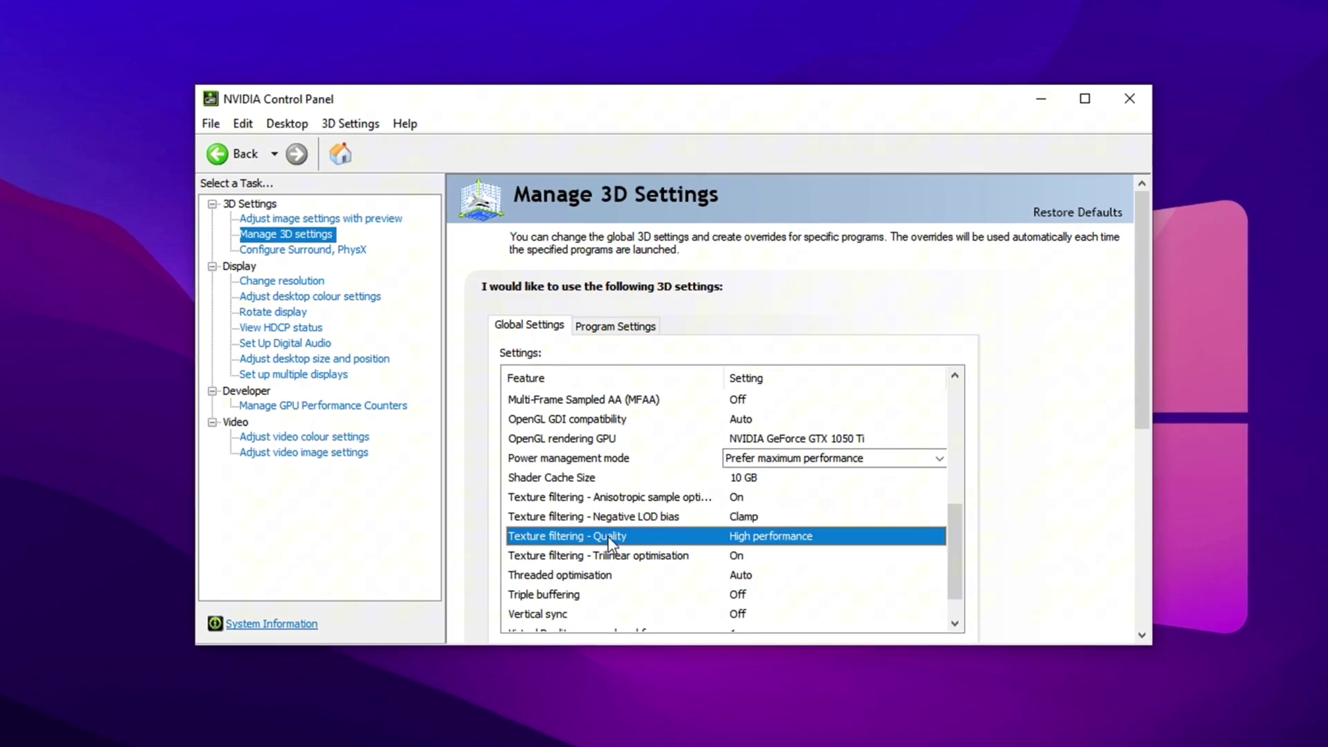
{"action": "left_click", "coordinate": [762, 541]}
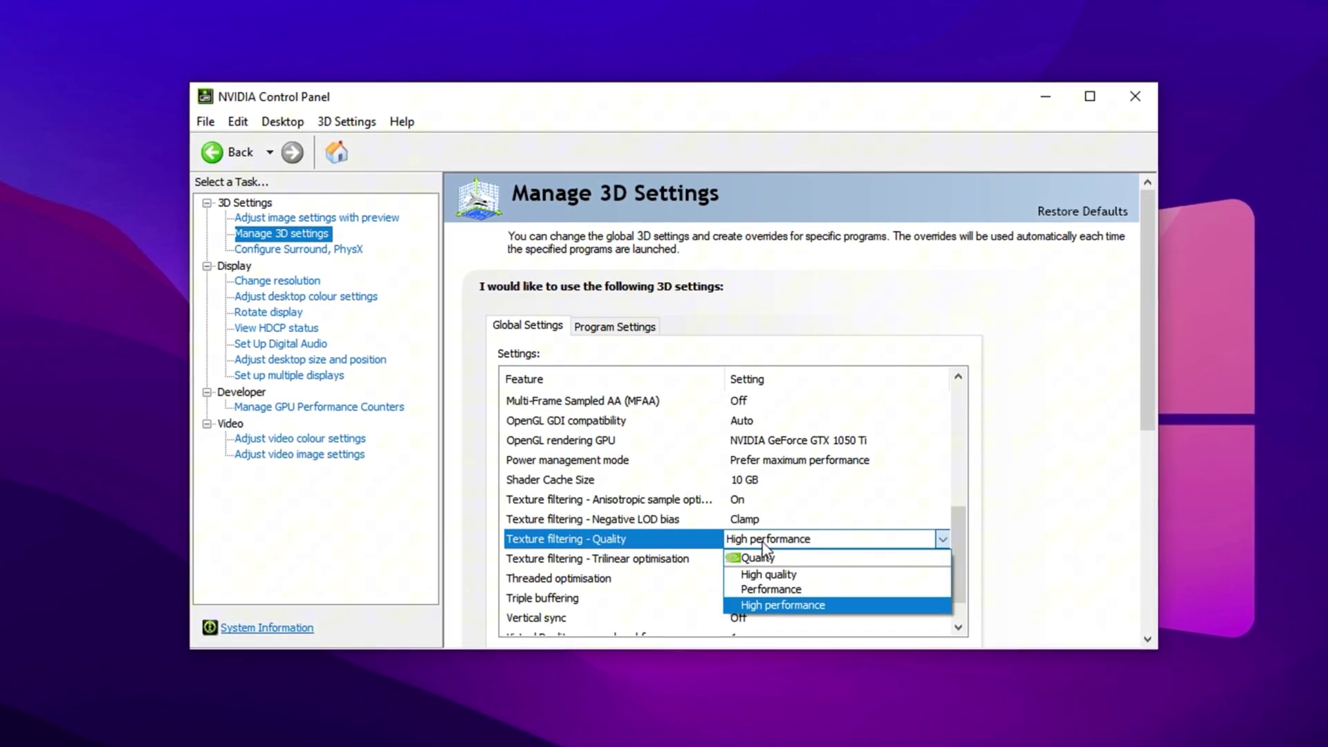
{"action": "left_click", "coordinate": [775, 612]}
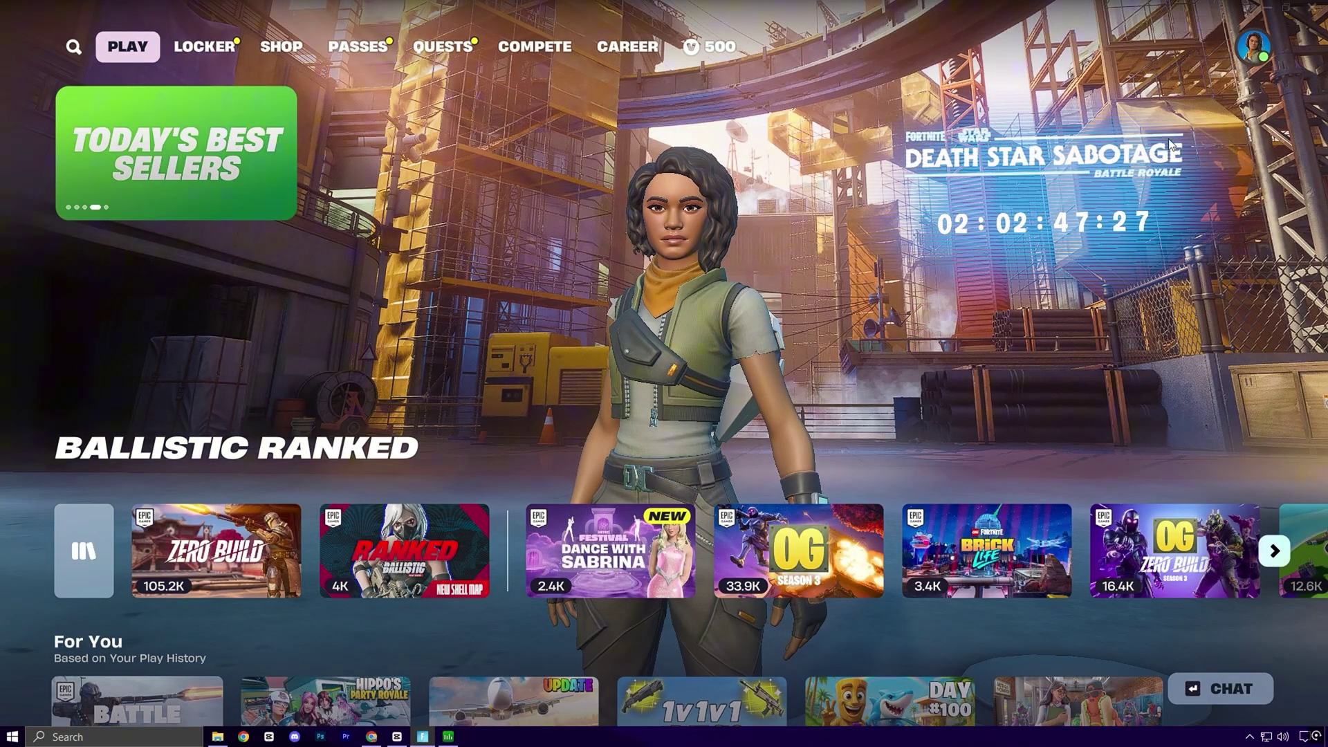
Open Fortnite's Video settings through the profile avatar's Social panel.
{"action": "left_click", "coordinate": [1259, 60]}
{"action": "left_click", "coordinate": [915, 536]}
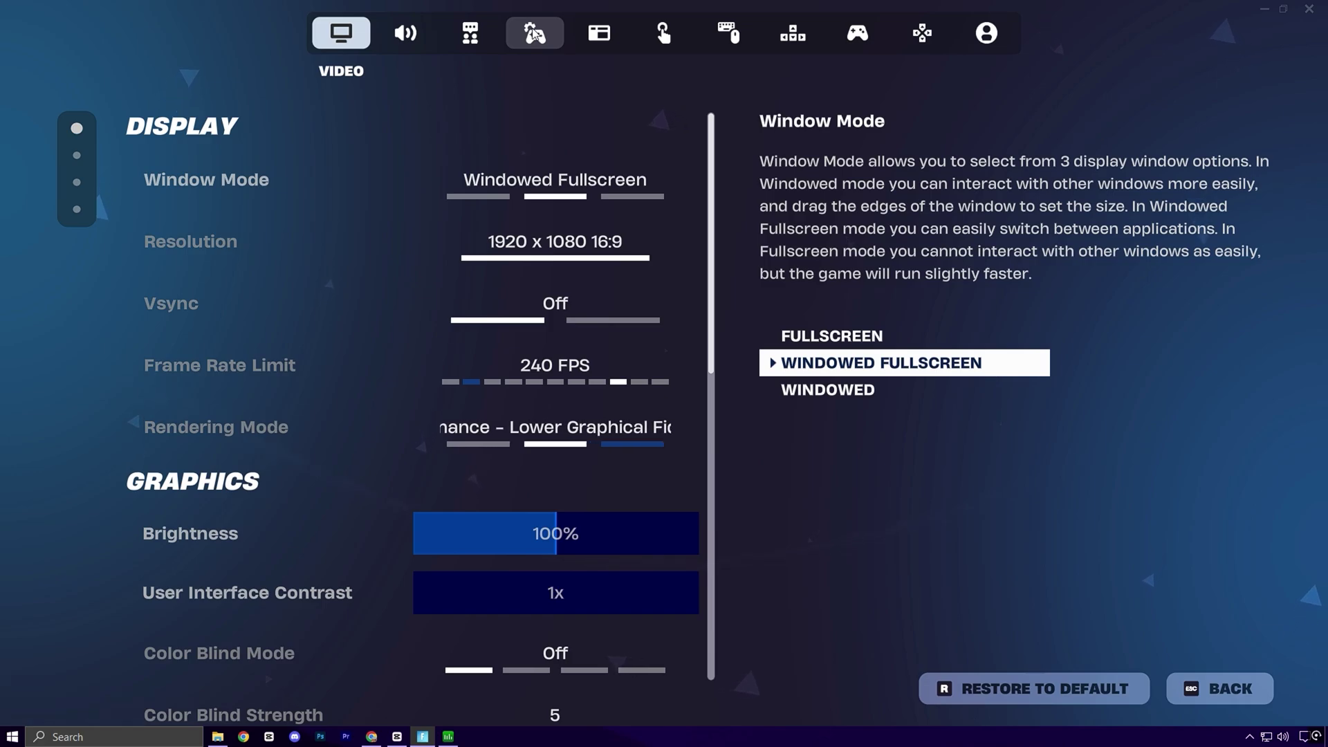
Switch to the Game tab and scroll to Replays (all Off) and Energy Saving (sleep Never).
{"action": "left_click", "coordinate": [534, 33]}
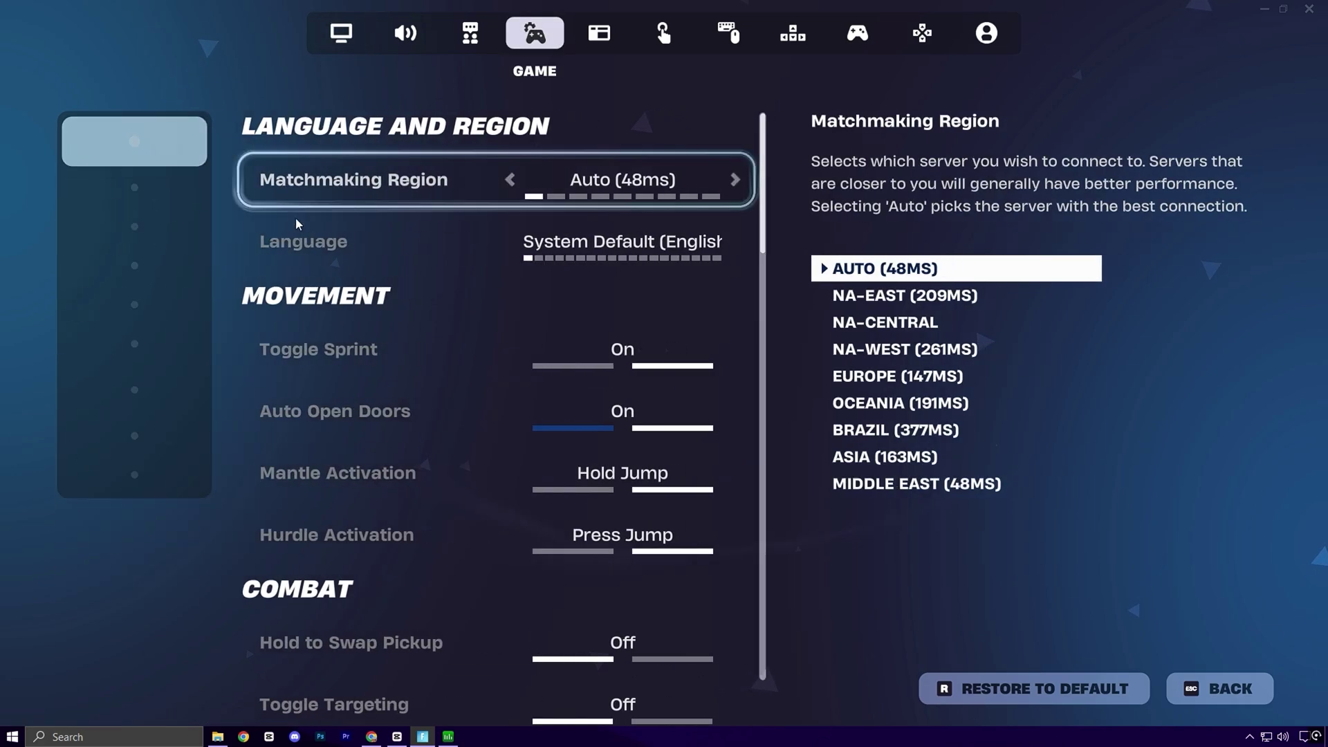
{"action": "scroll", "coordinate": [672, 529], "scroll_direction": "down", "scroll_amount": 10}
{"action": "scroll", "coordinate": [672, 529], "scroll_direction": "down", "scroll_amount": 10}
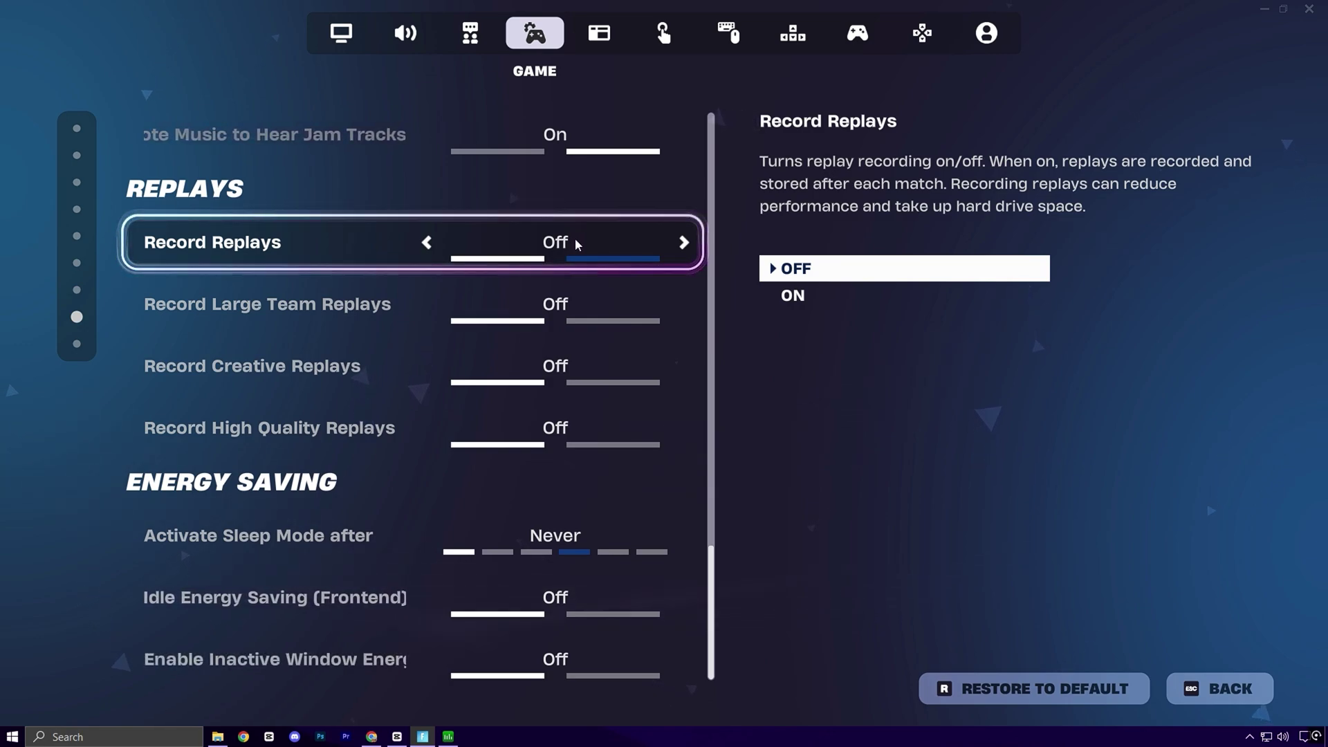
Go to the Audio tab and open Subtitles options showing Off and Extra Small text.
{"action": "left_click", "coordinate": [419, 41]}
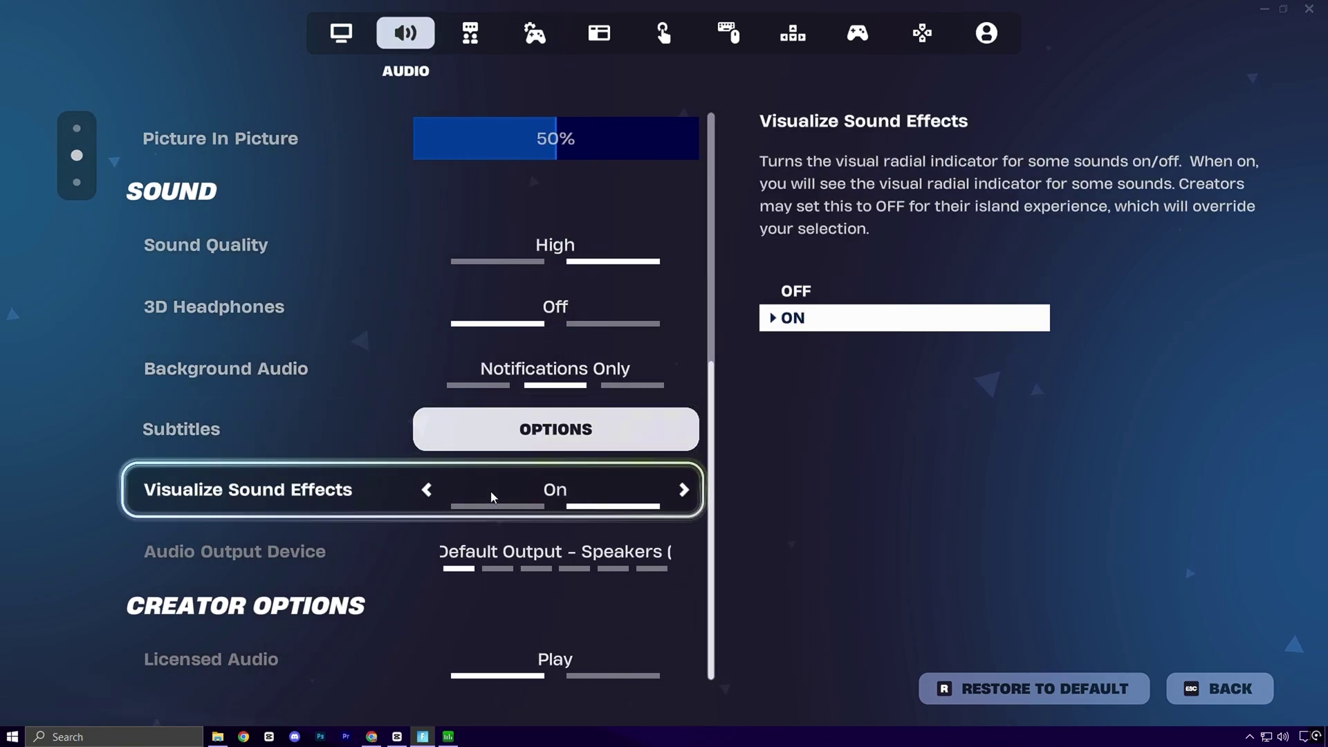
{"action": "left_click", "coordinate": [571, 446]}
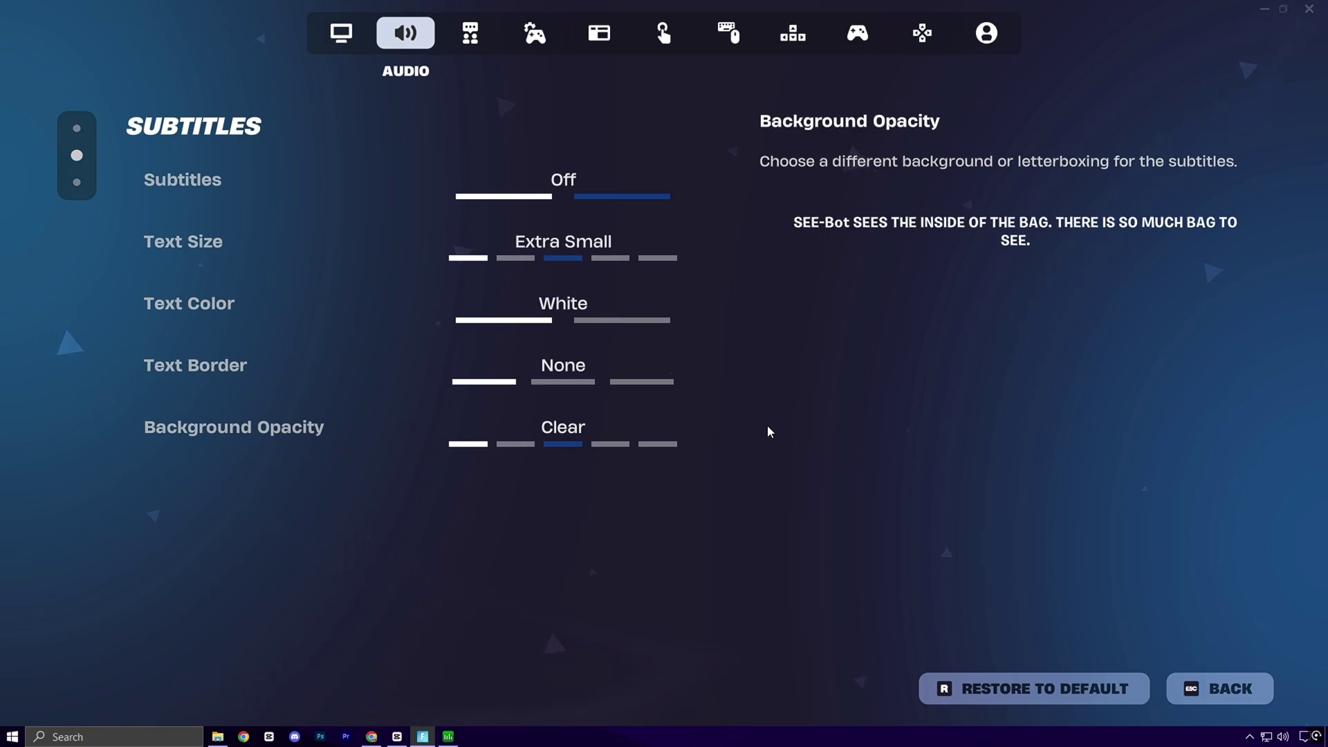
Return to Video settings, exit into the match, place a build and switch to the shotgun.
{"action": "left_click", "coordinate": [358, 32]}
{"action": "mouse_move", "coordinate": [675, 282]}
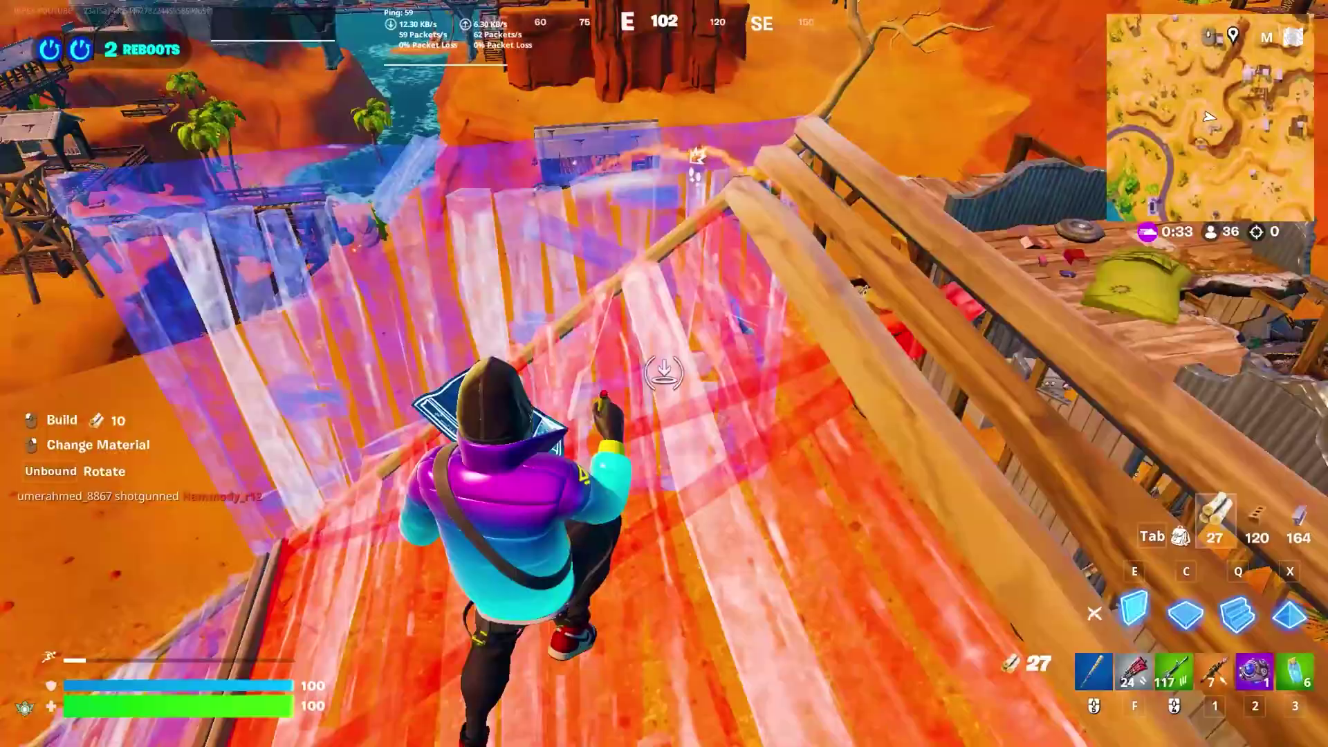
{"action": "key", "text": "1"}
{"action": "key", "text": "f"}
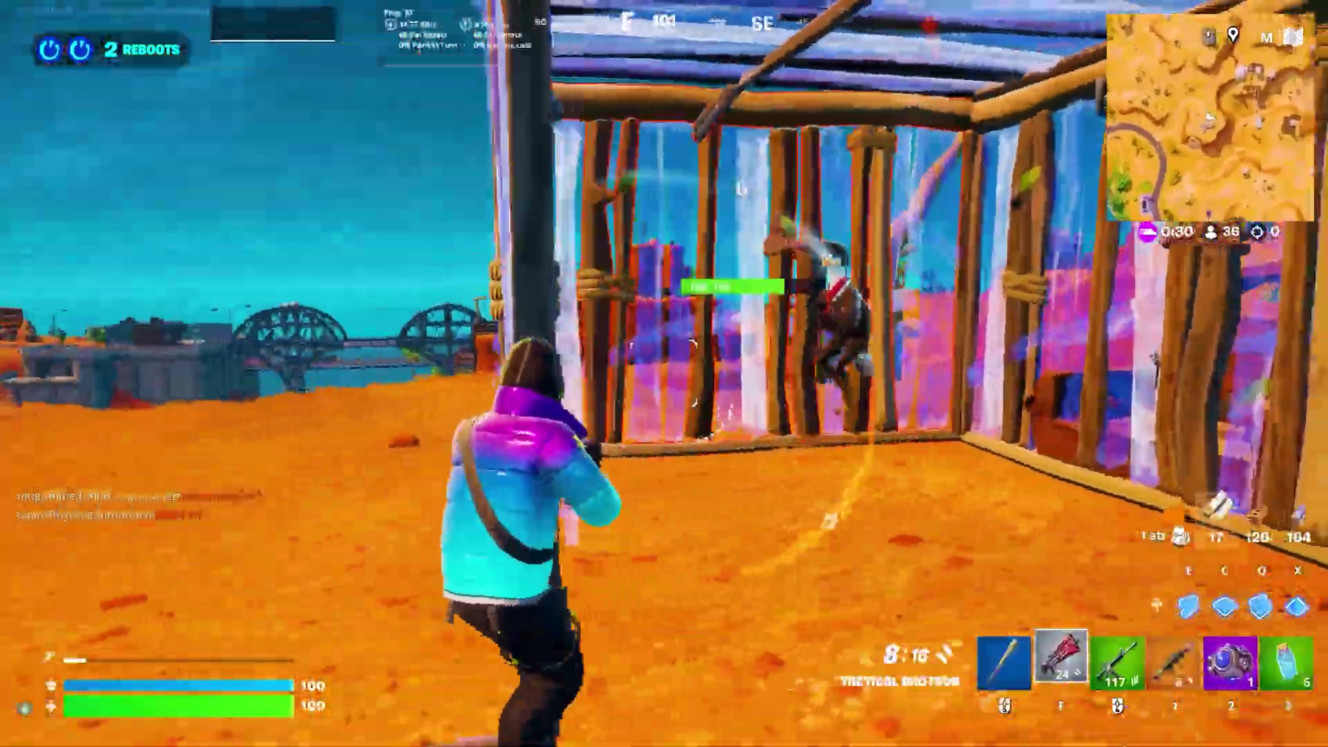
Fire the shotgun, place and edit a wall, and land a headshot elimination for +950 XP.
{"action": "left_click", "coordinate": [664, 374]}
{"action": "left_click", "coordinate": [664, 373]}
{"action": "key", "text": "g"}
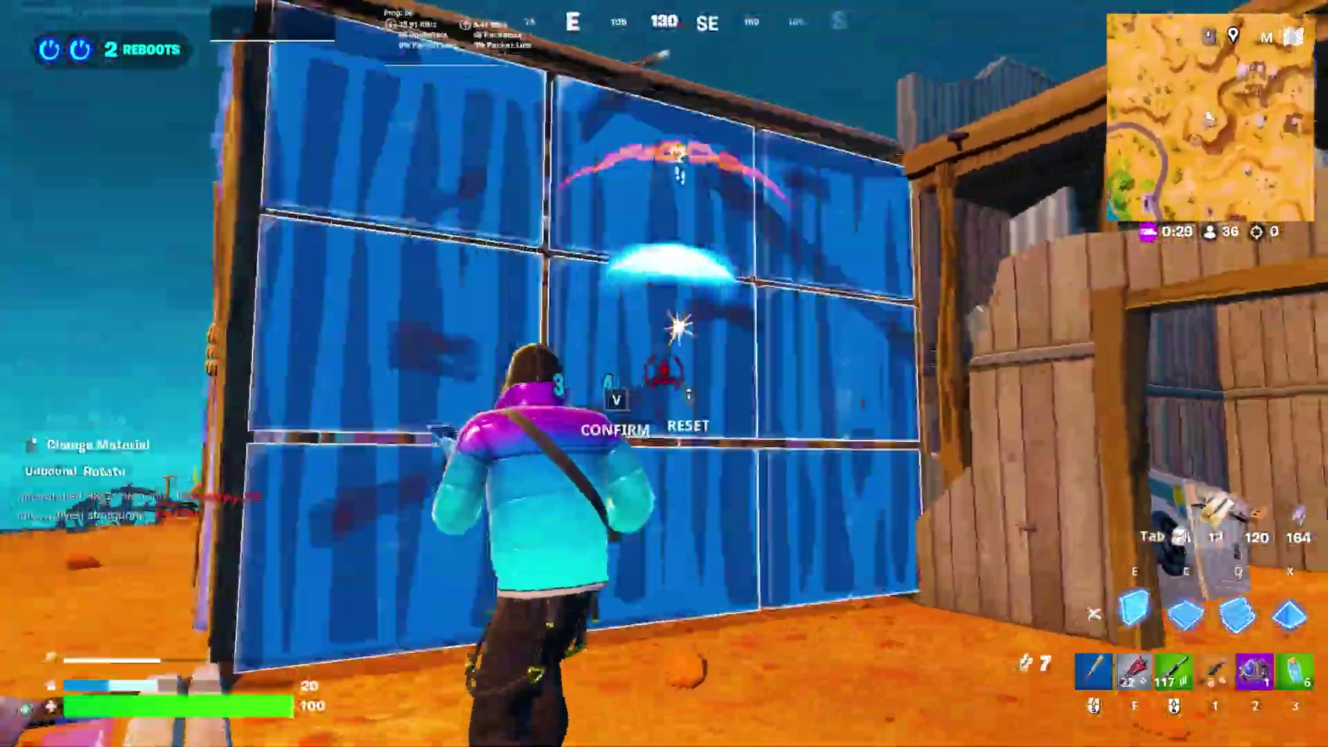
{"action": "left_click", "coordinate": [664, 374]}
{"action": "left_click", "coordinate": [664, 374]}
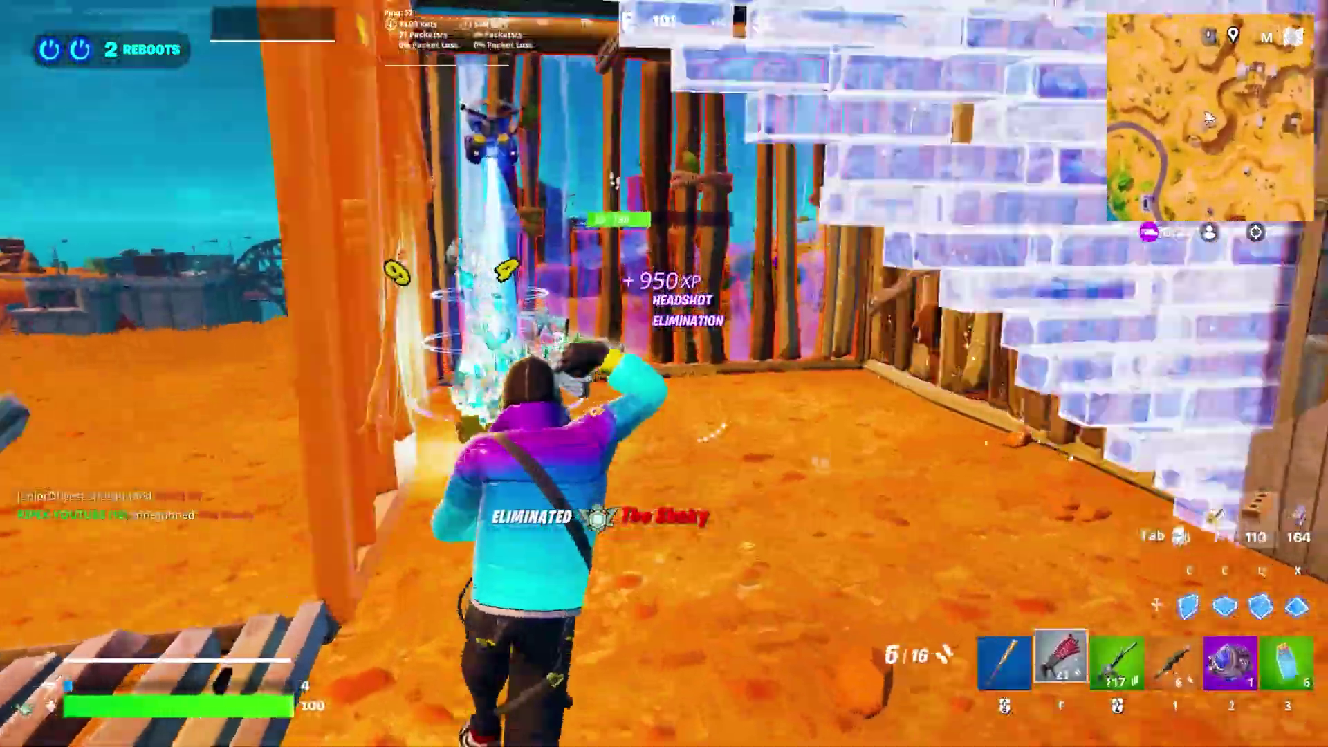